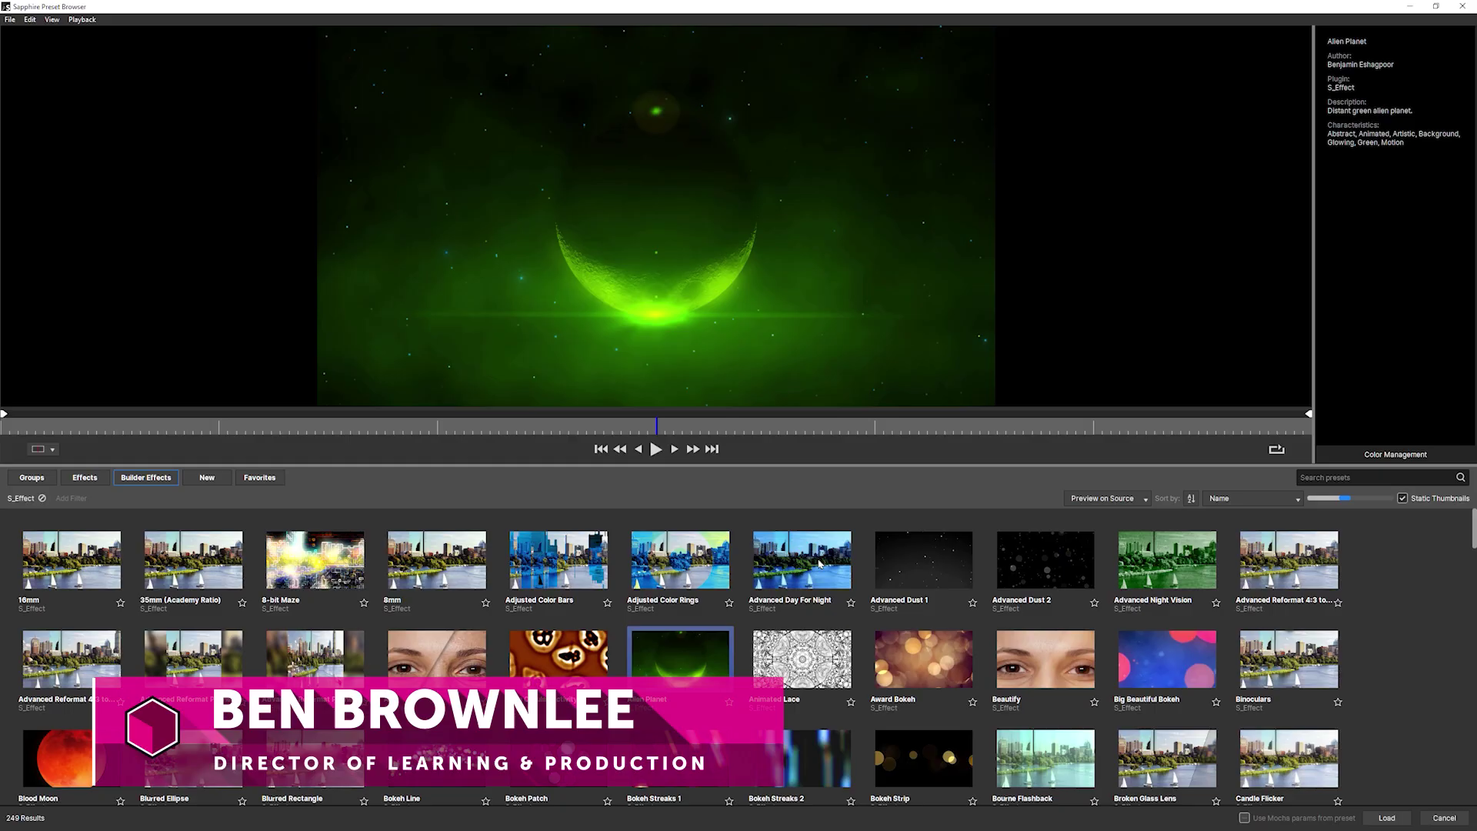
Preview the Advanced Dust 2 preset in the Sapphire Preset Browser
{"action": "left_click", "coordinate": [992, 585]}
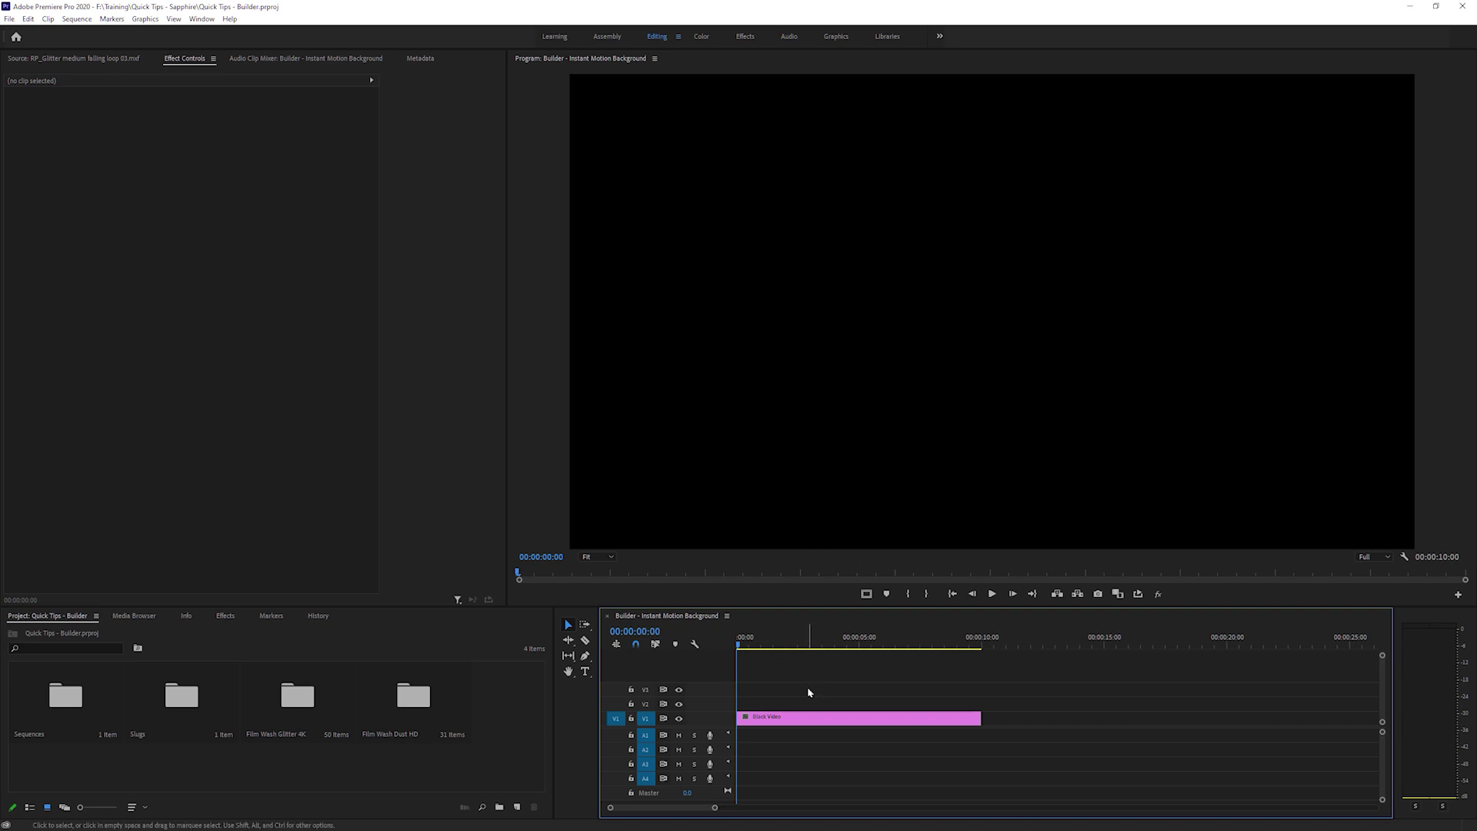
Select the Black Video clip and apply Sapphire Builder S_Effect to it
{"action": "left_click_drag", "start_coordinate": [853, 682], "coordinate": [791, 743]}
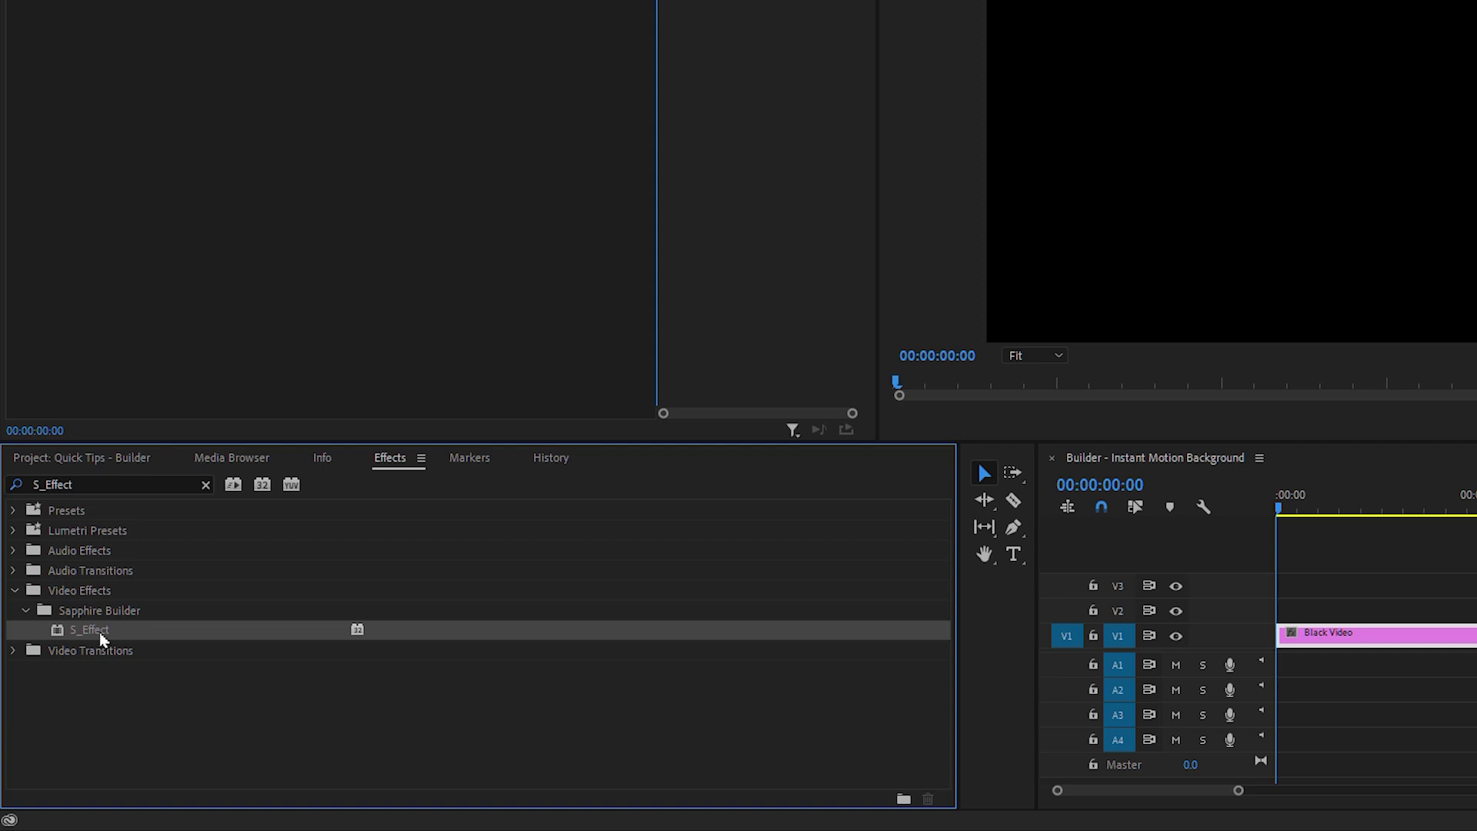
{"action": "left_click_drag", "start_coordinate": [90, 629], "coordinate": [1476, 639]}
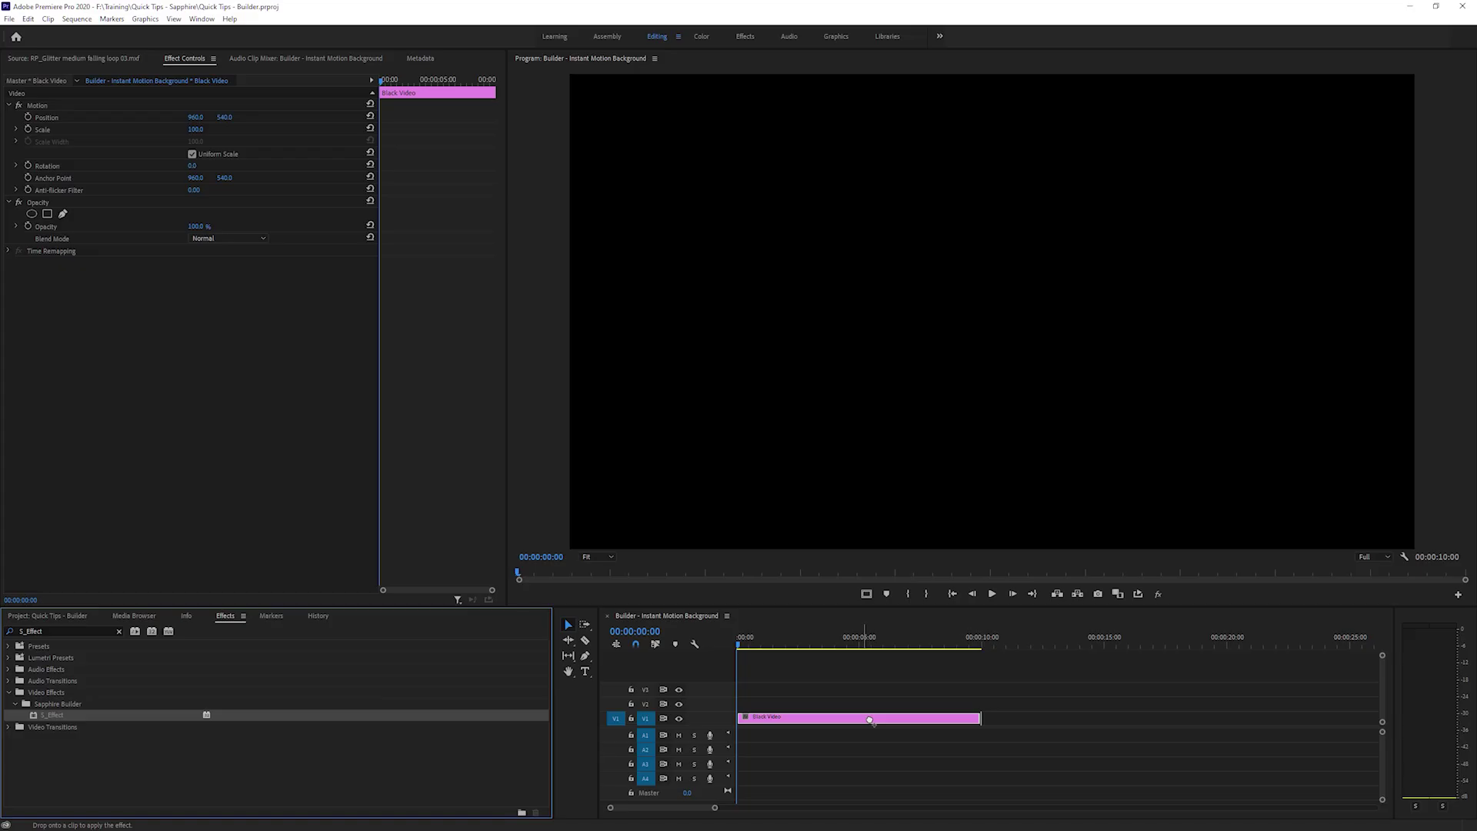
{"action": "left_click_drag", "start_coordinate": [870, 720], "coordinate": [870, 720]}
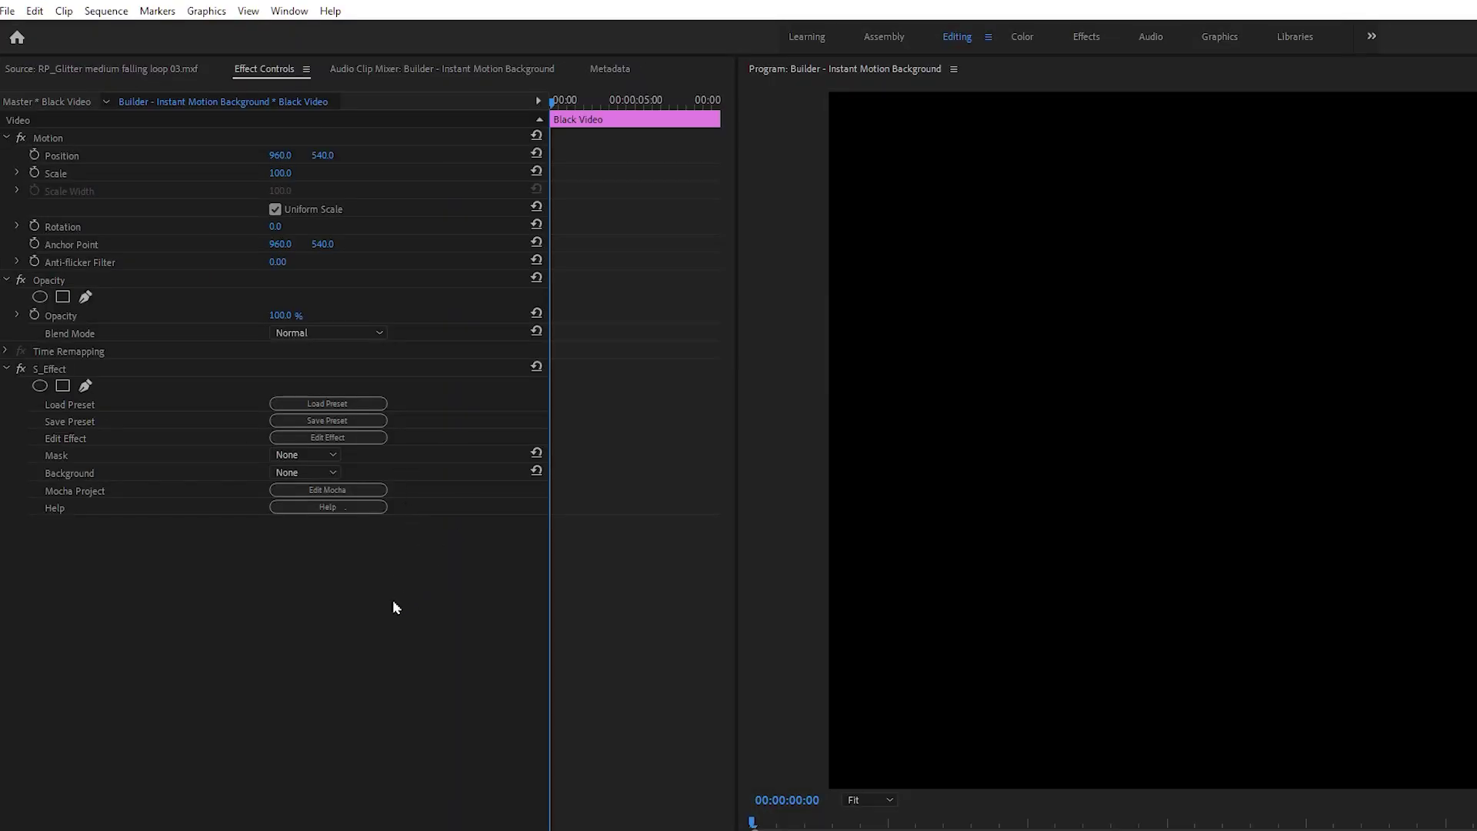
Preview Alien Planet, Award Bokeh, Advanced Dust 1 and 2, Bokeh Patch and Bokeh Line presets
{"action": "left_click", "coordinate": [376, 409]}
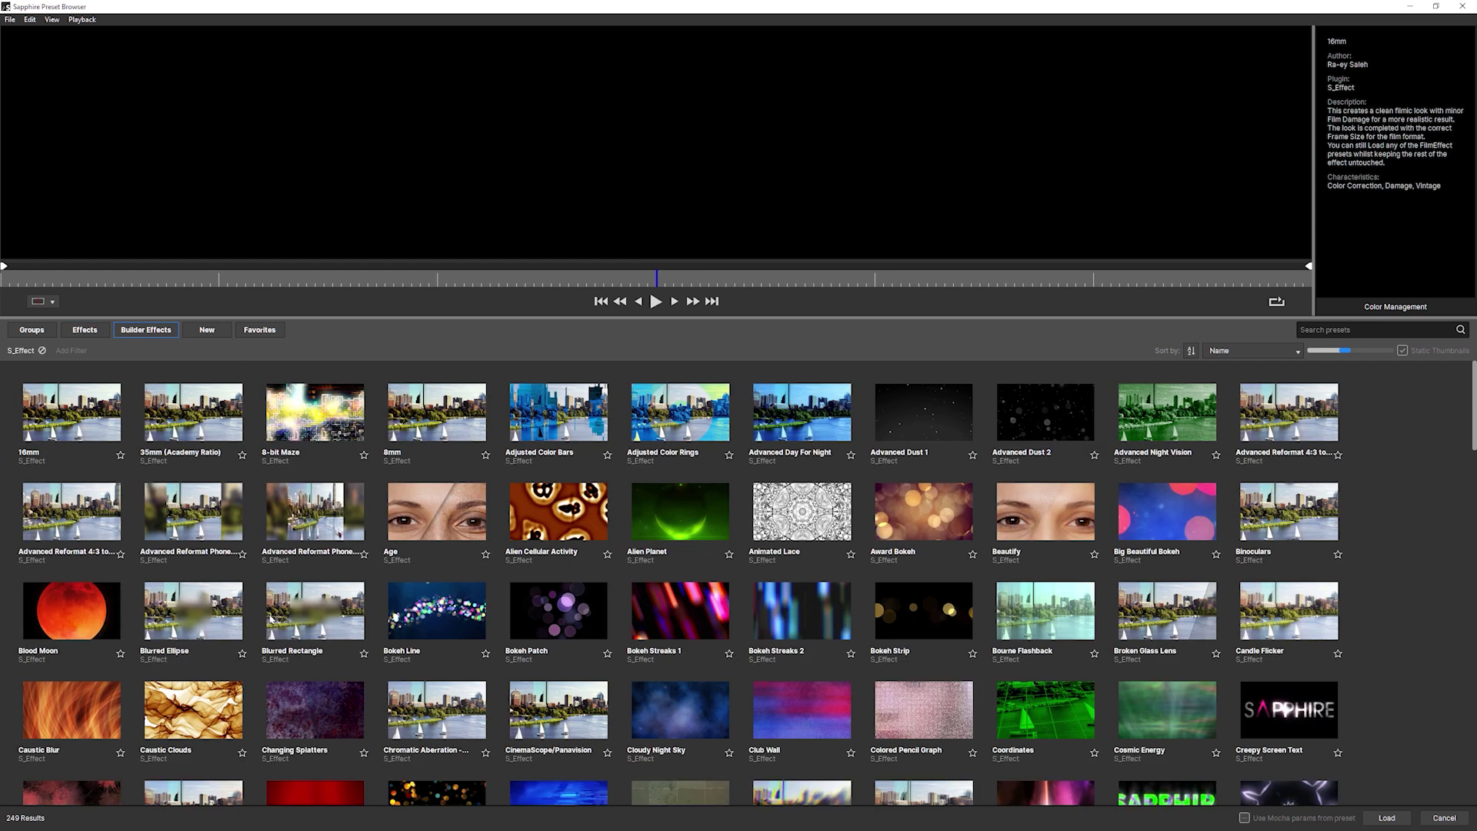
{"action": "left_click_drag", "start_coordinate": [835, 317], "coordinate": [814, 503]}
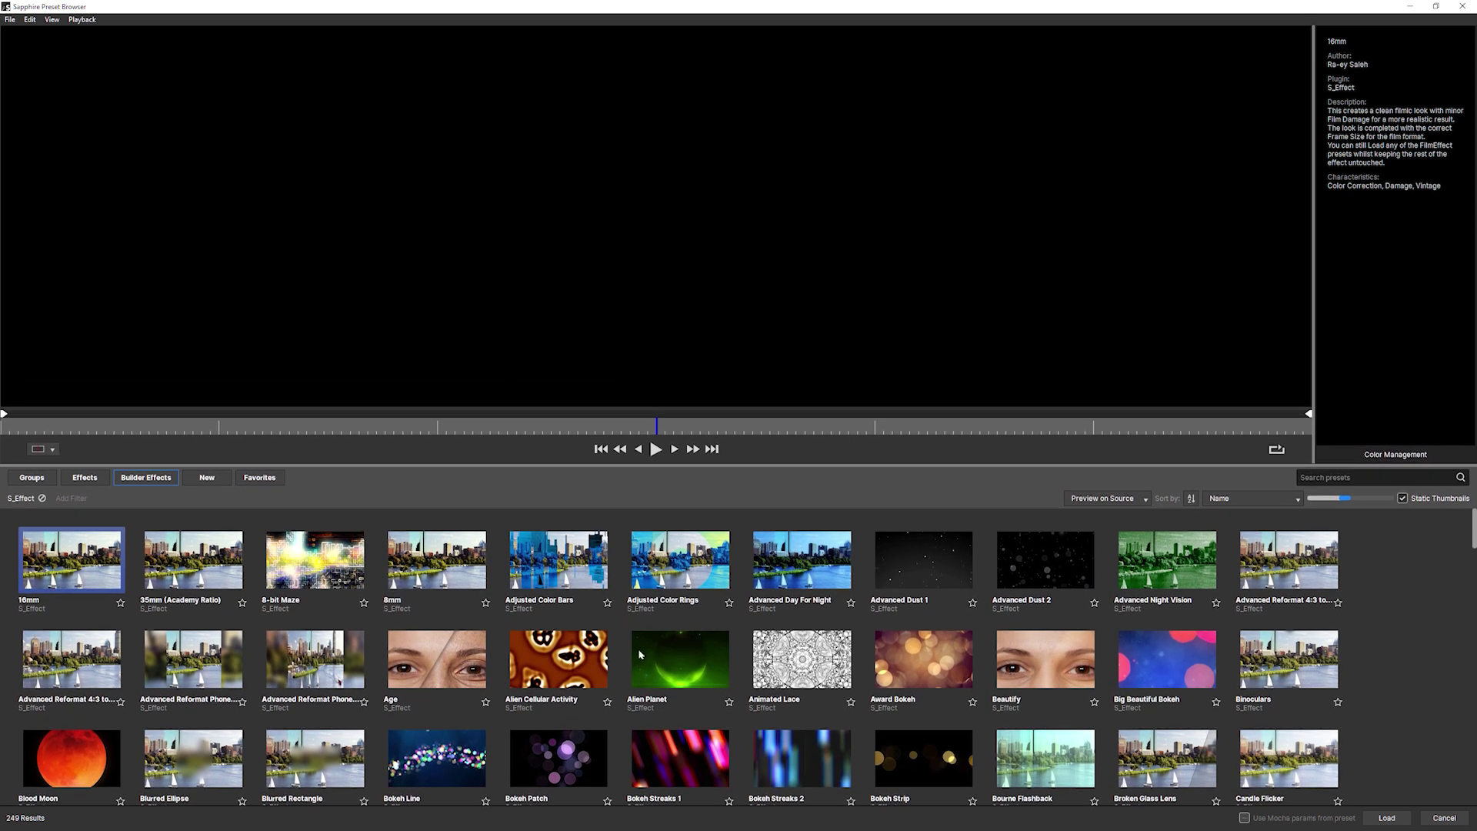
{"action": "left_click", "coordinate": [663, 666]}
{"action": "left_click", "coordinate": [907, 658]}
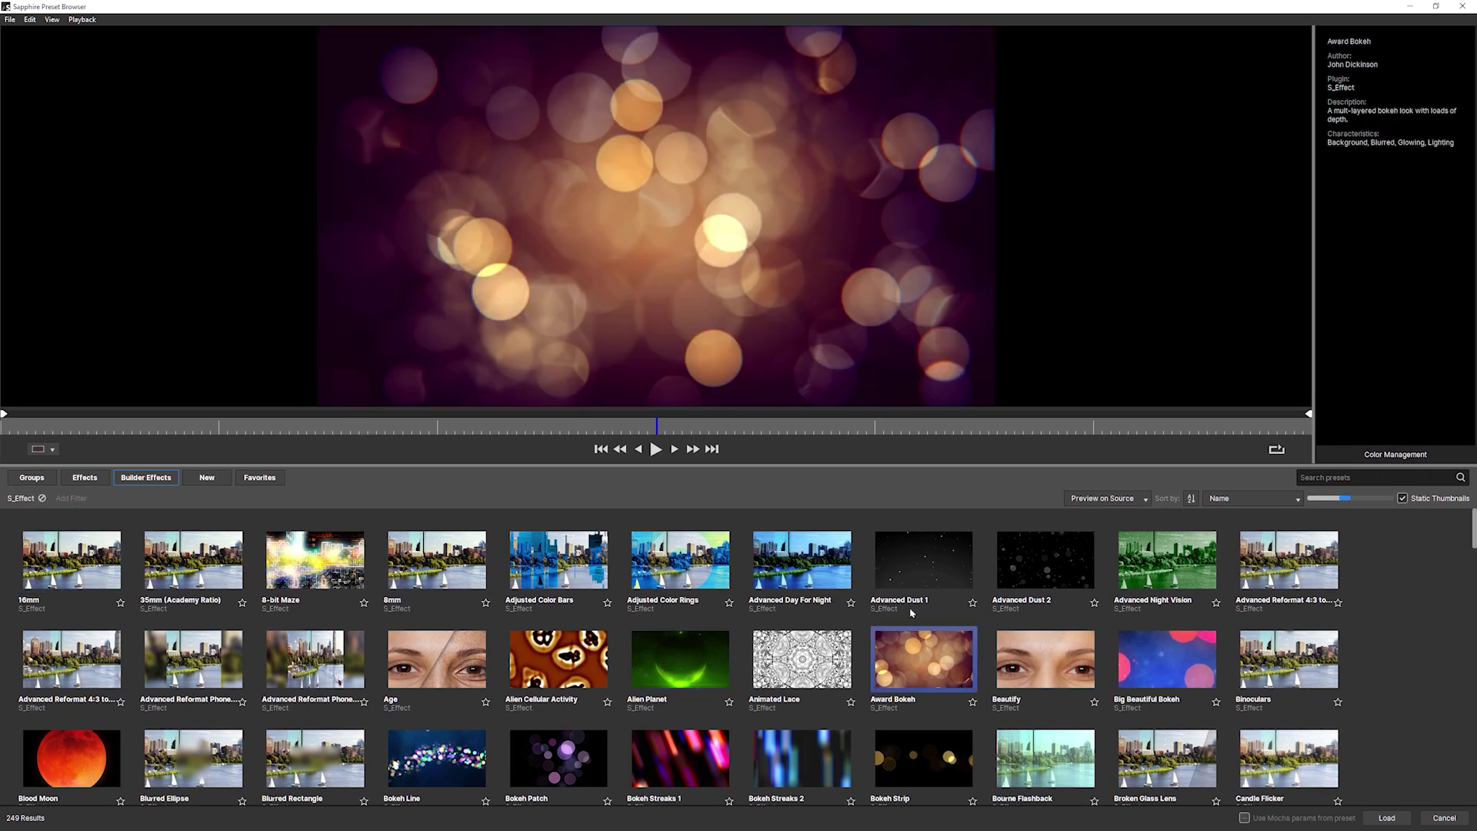
{"action": "left_click", "coordinate": [986, 590]}
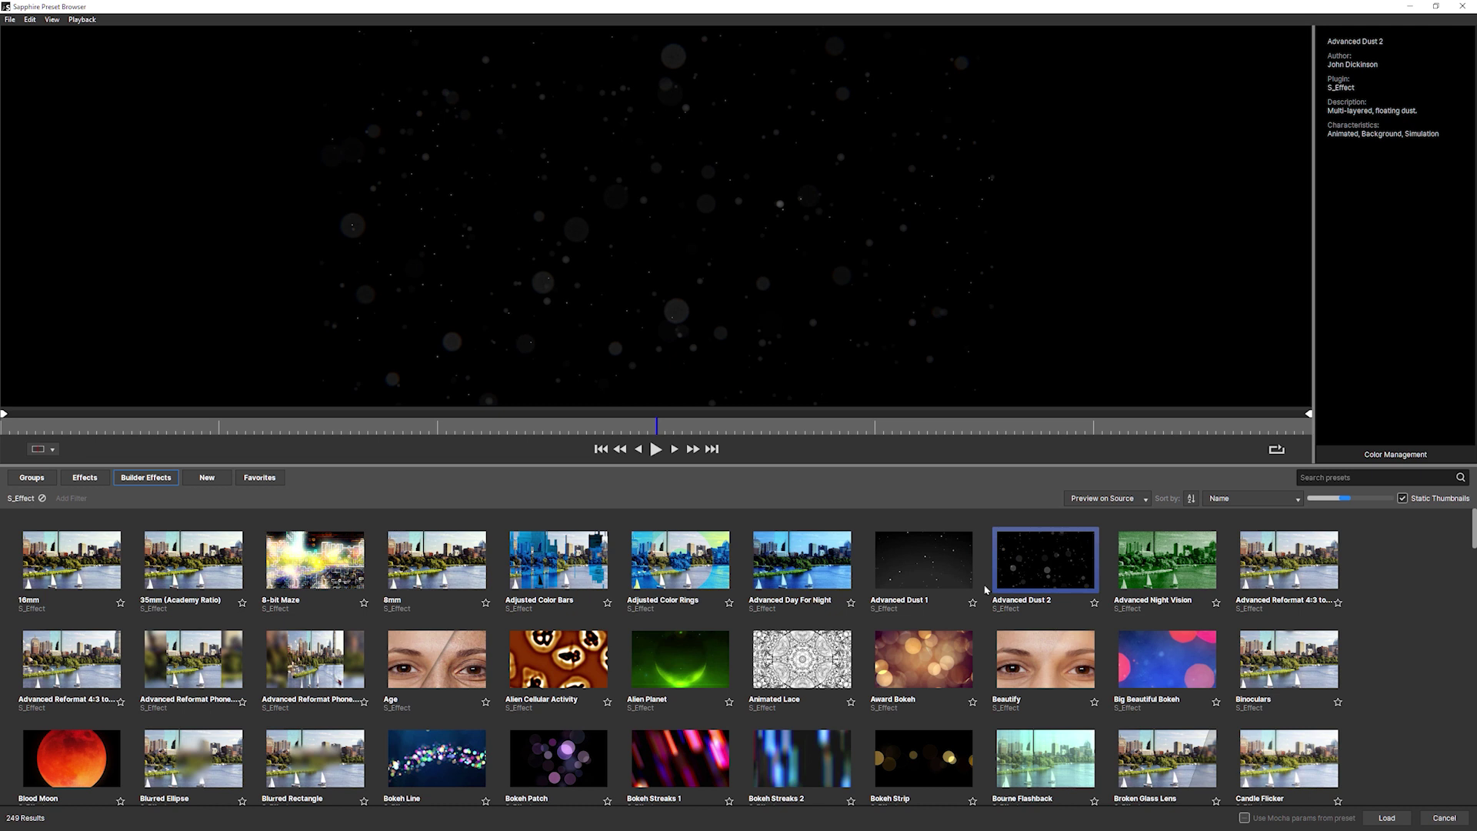
{"action": "left_click", "coordinate": [938, 571]}
{"action": "left_click", "coordinate": [581, 764]}
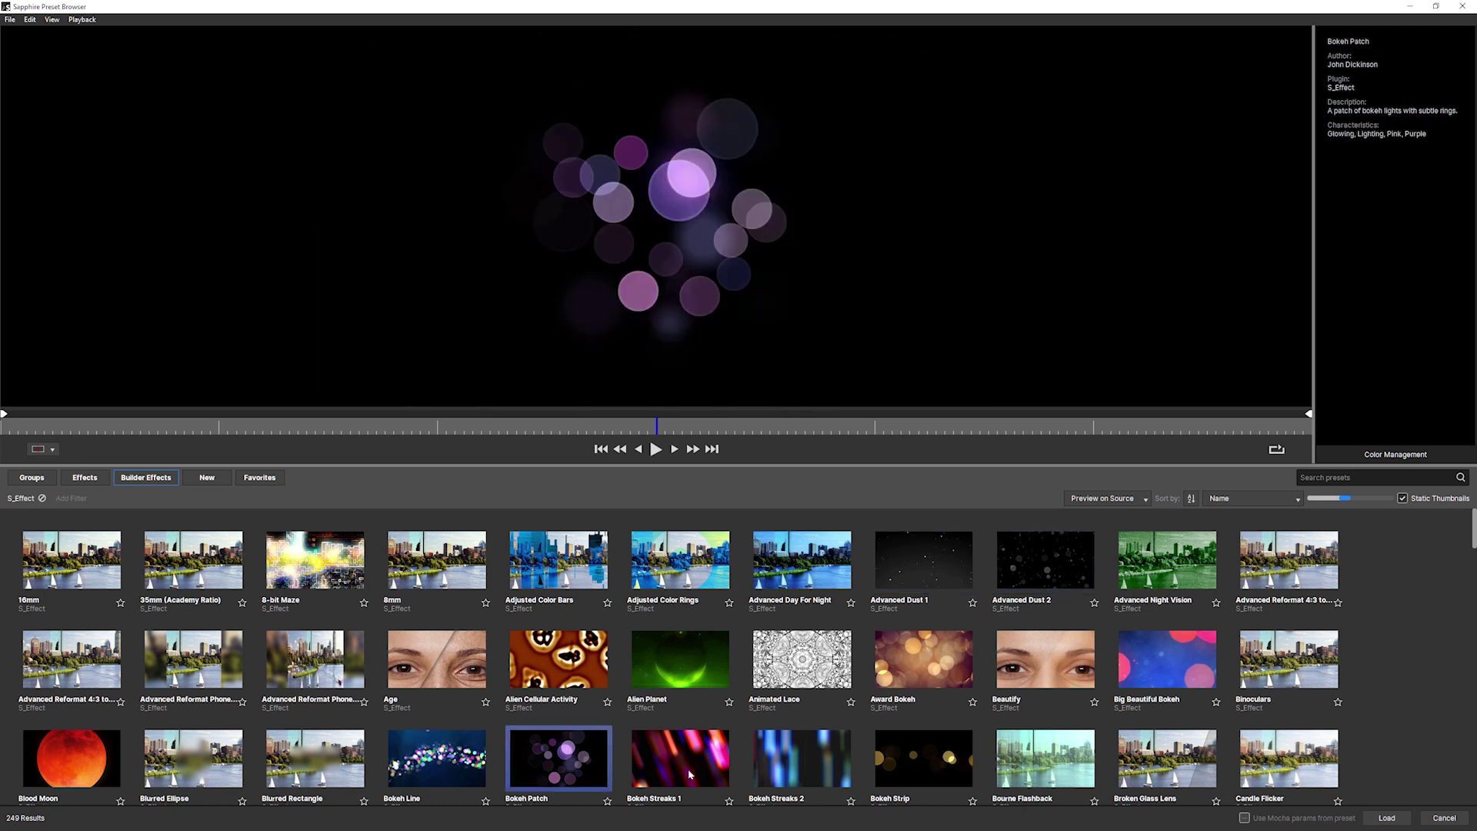
{"action": "left_click", "coordinate": [437, 758]}
Search presets for 'insta' and load Instant Motion Background onto S_Effect
{"action": "left_click", "coordinate": [1342, 479]}
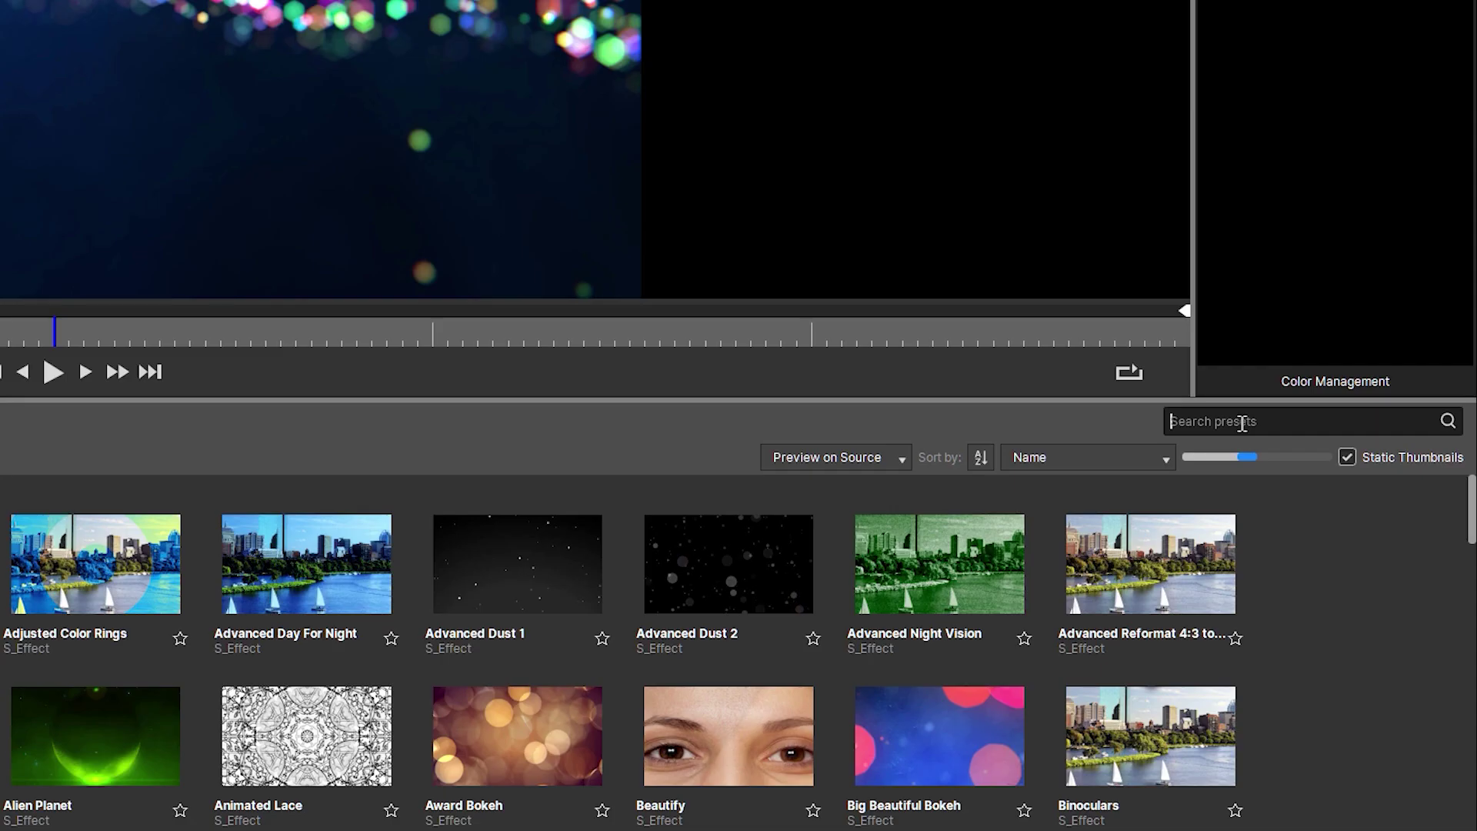
{"action": "type", "text": "ins"}
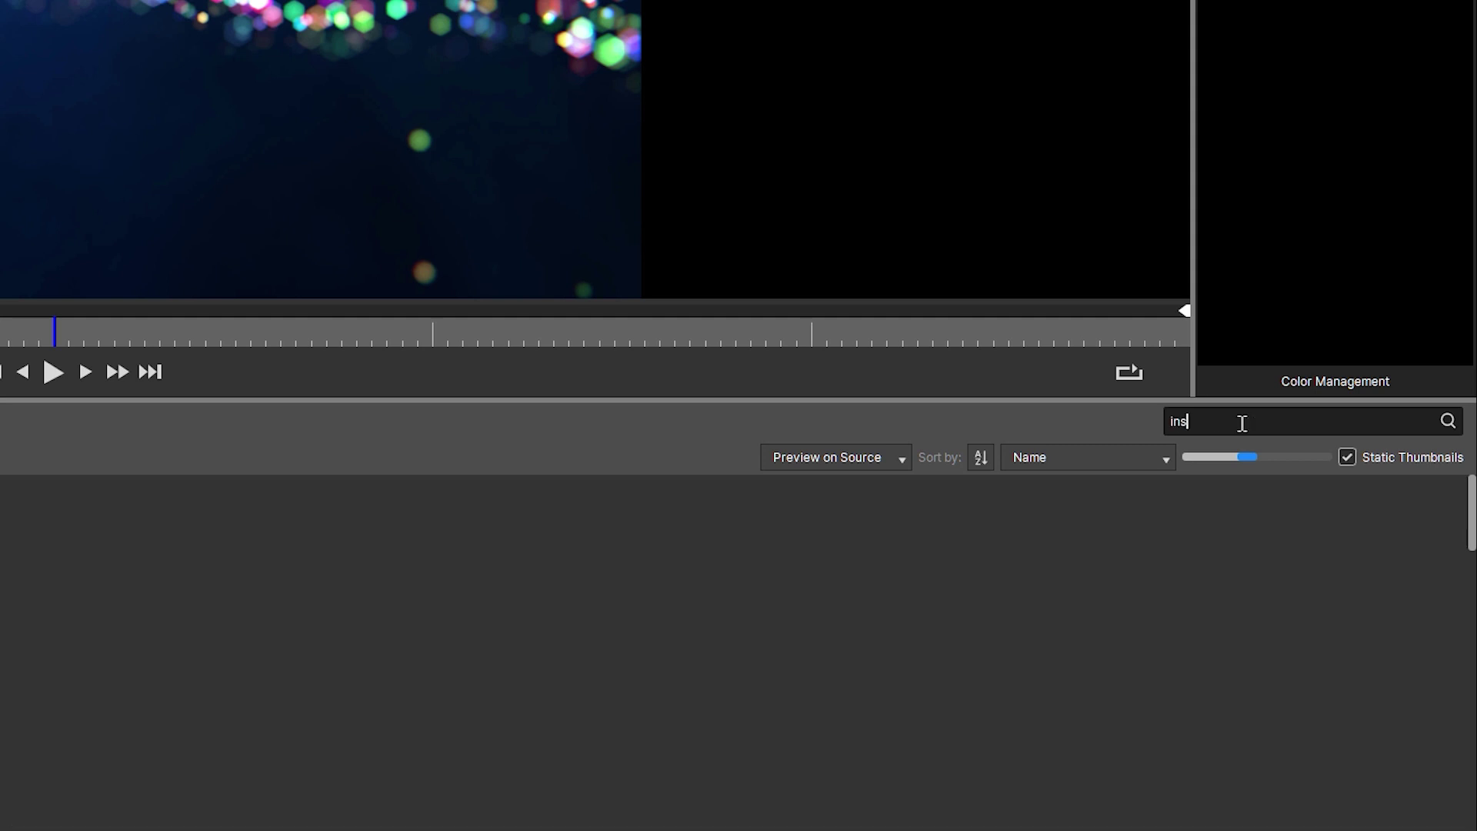
{"action": "type", "text": "ta"}
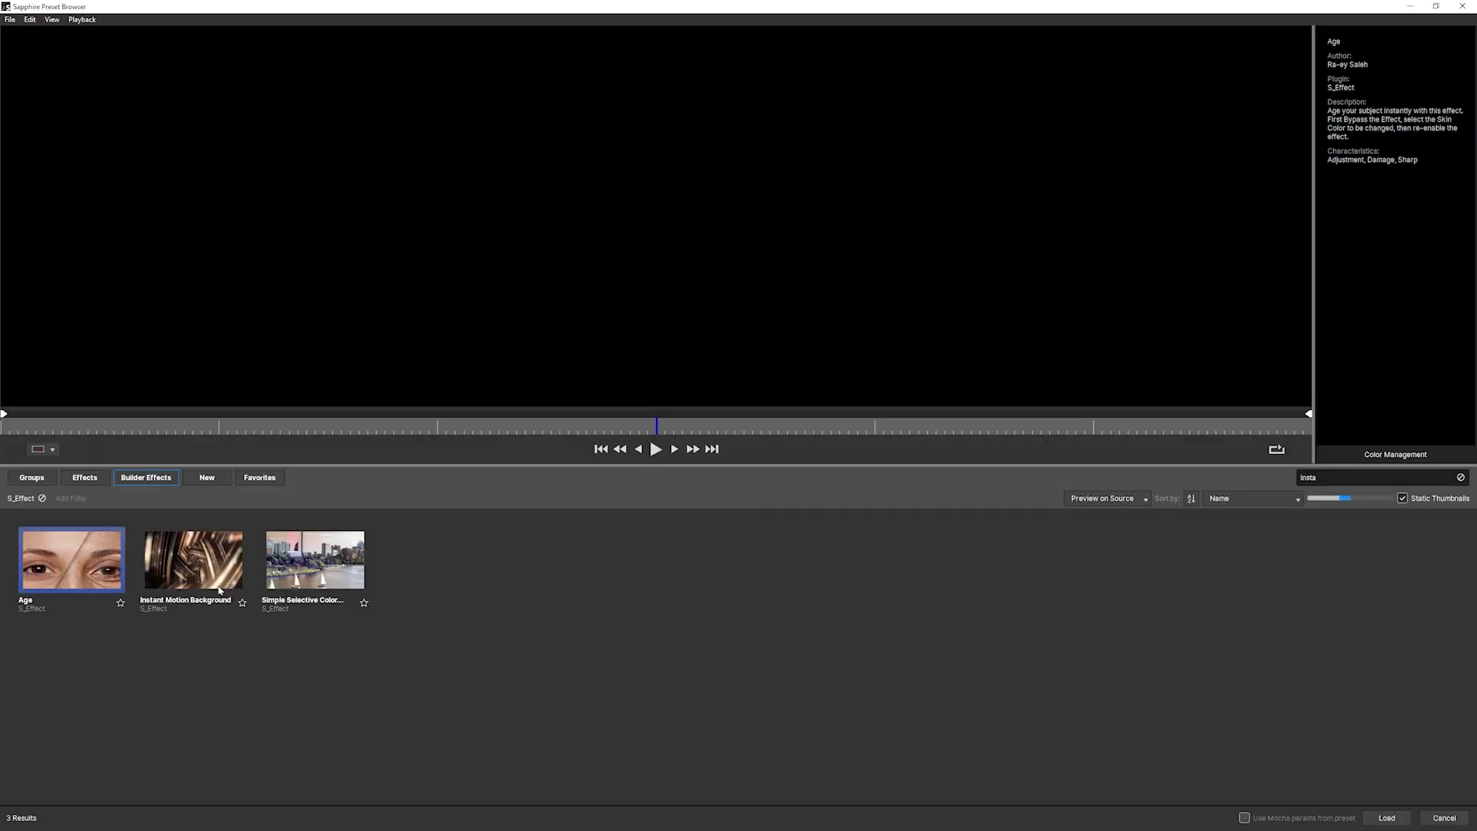
{"action": "left_click", "coordinate": [210, 566]}
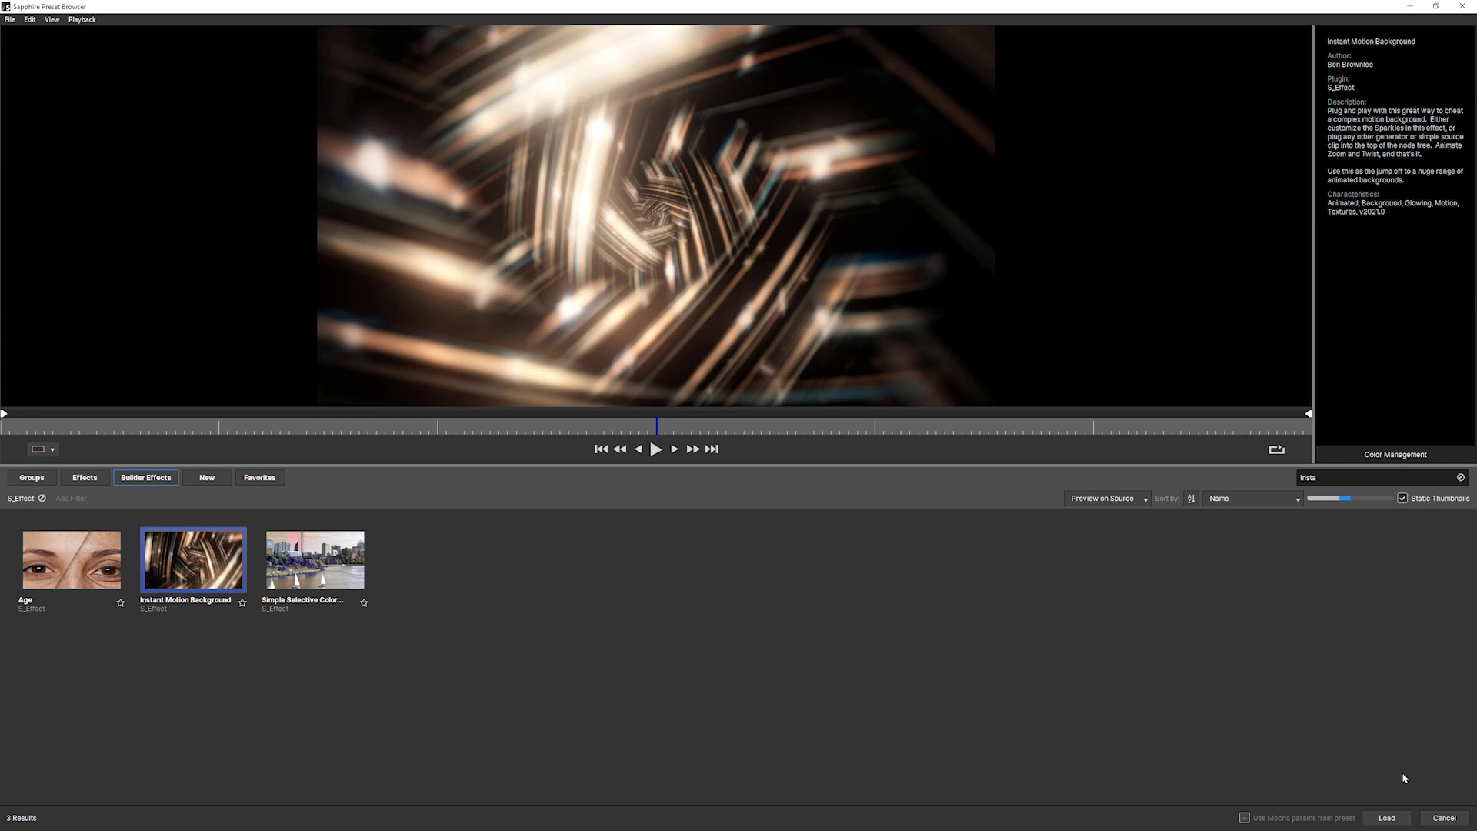
{"action": "left_click", "coordinate": [1387, 818]}
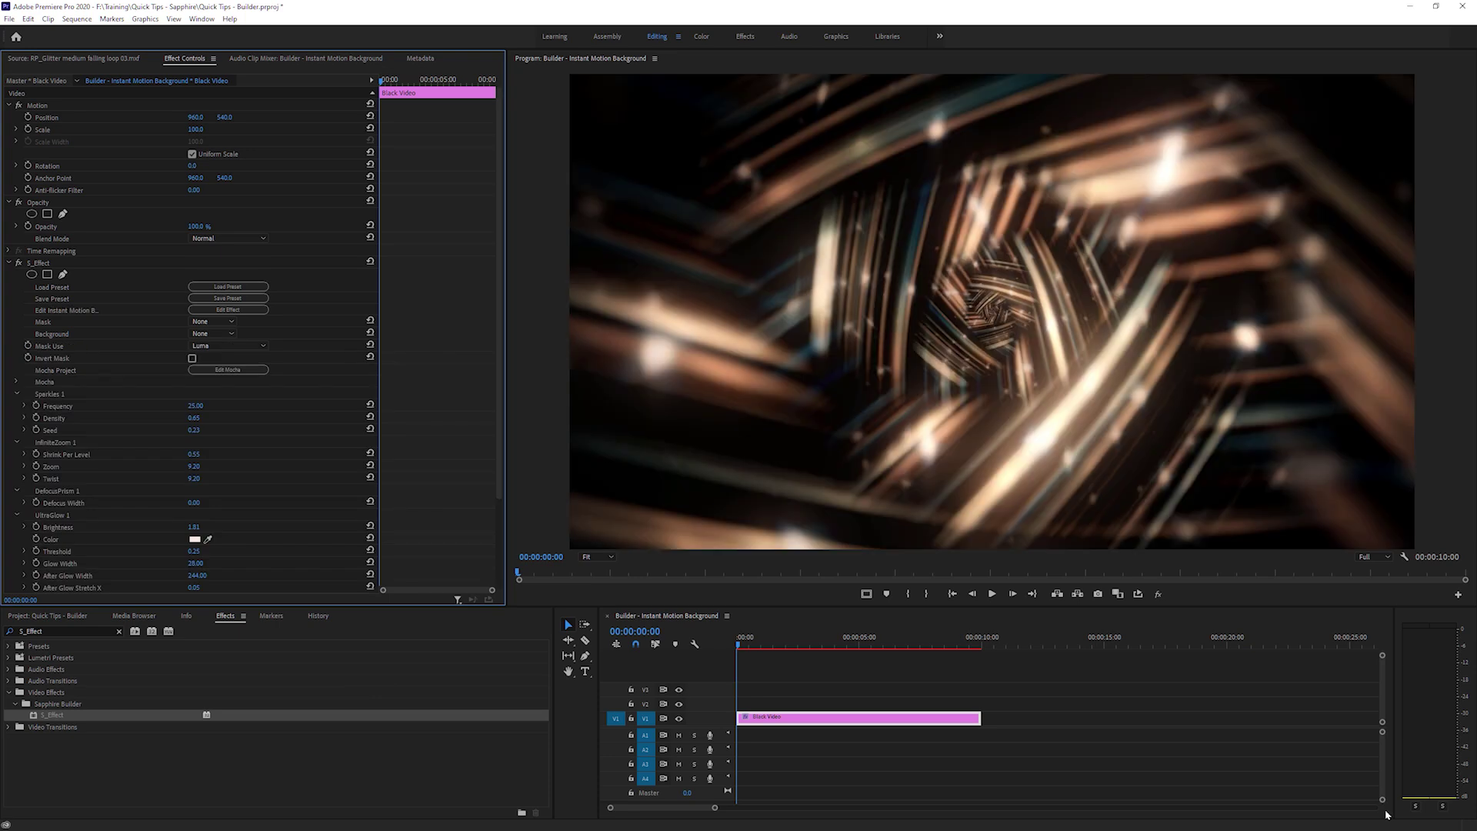
Let the preset render, then review the Sparkles, InfiniteZoom, DefocusPrism and UltraGlow parameters in Effect Controls
{"action": "left_click", "coordinate": [794, 650]}
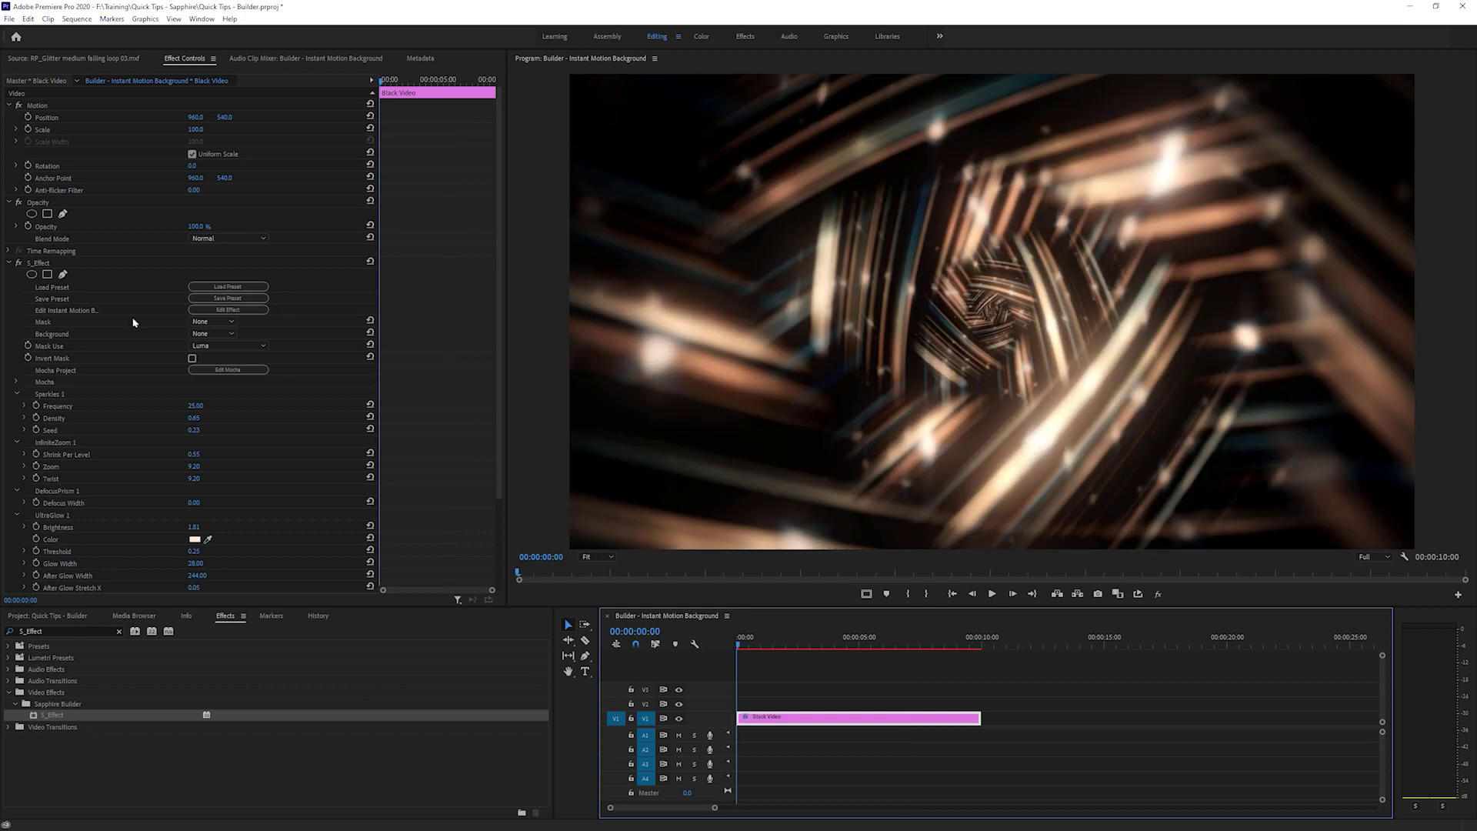
{"action": "left_click_drag", "start_coordinate": [500, 284], "coordinate": [479, 422]}
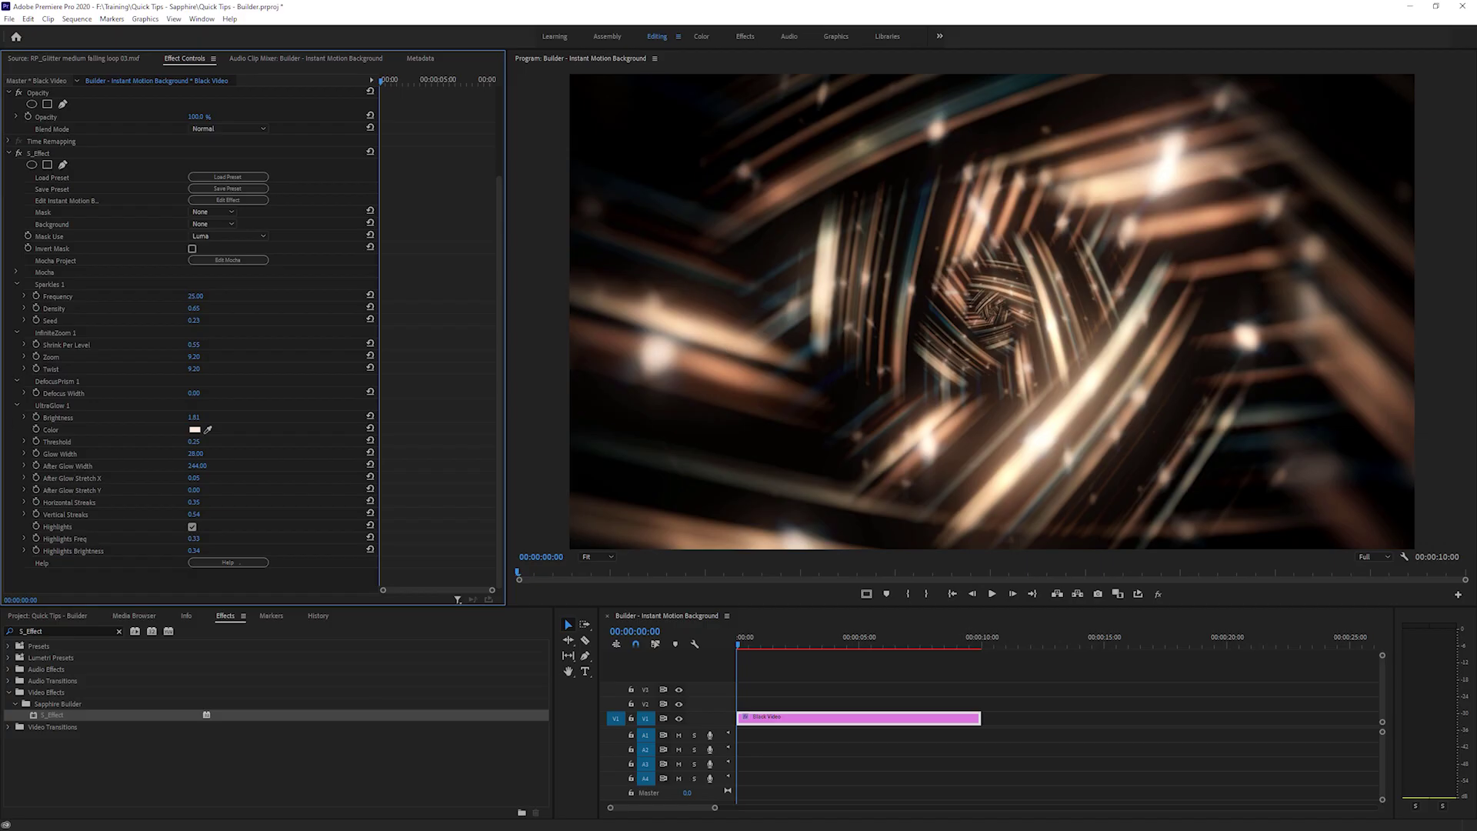
Keyframe Zoom and Twist from 9.20 to about 31 and 84.20 at clip end, then render
{"action": "left_click", "coordinate": [37, 356]}
{"action": "left_click", "coordinate": [36, 369]}
{"action": "left_click", "coordinate": [979, 642]}
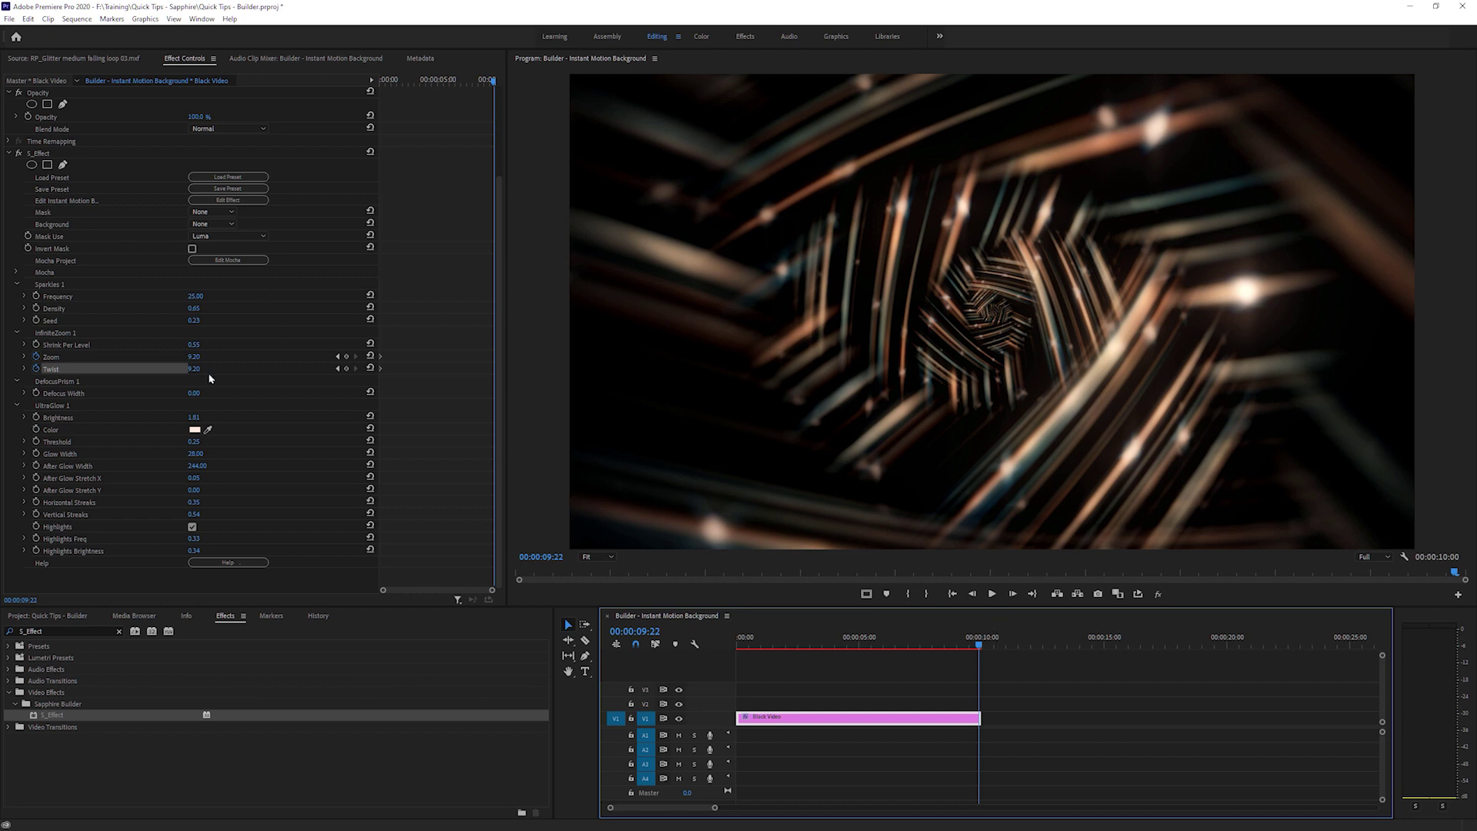
{"action": "left_click", "coordinate": [194, 369]}
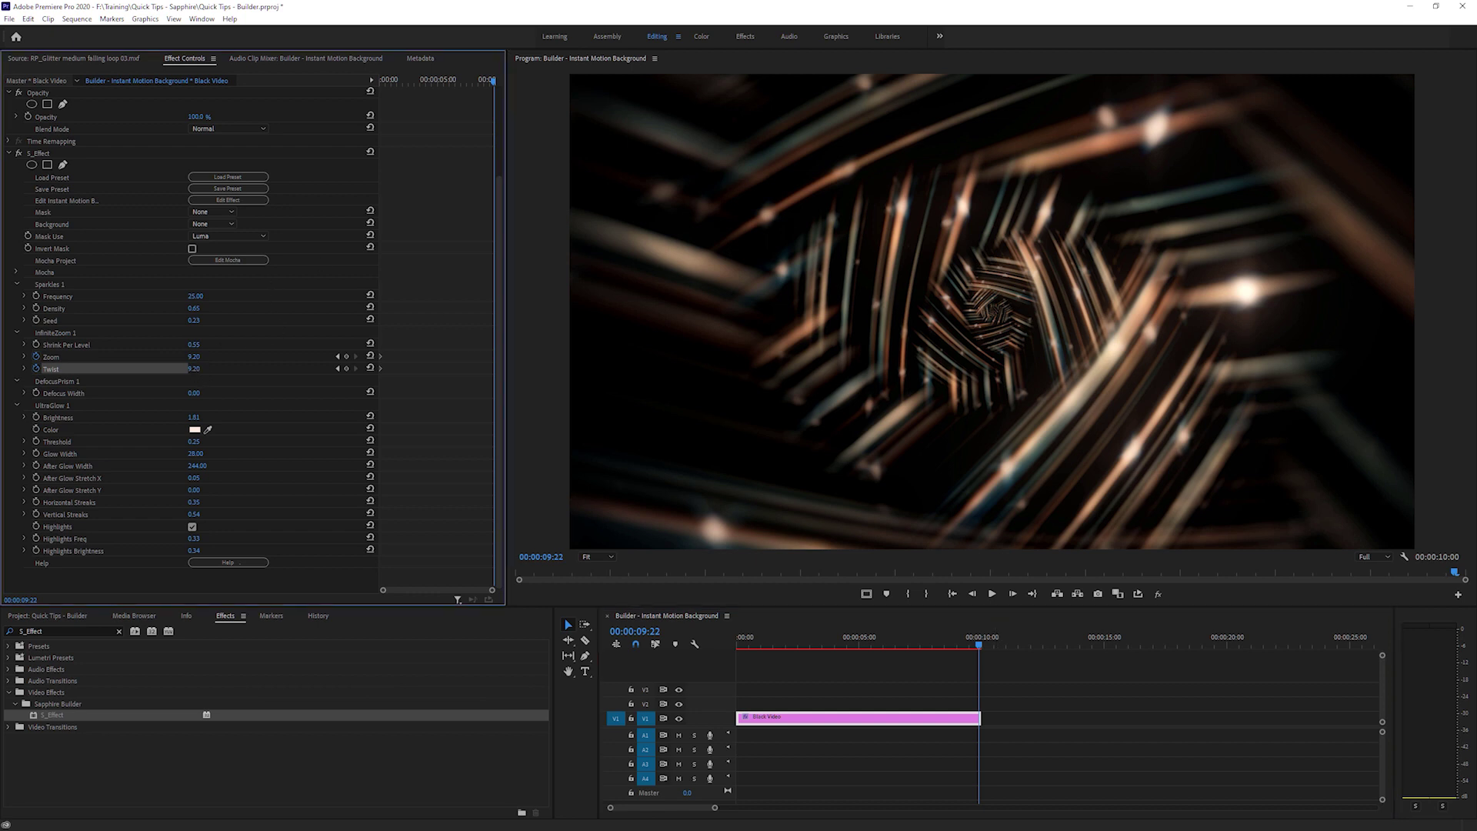
{"action": "type", "text": "60.20"}
{"action": "key", "text": "Return"}
{"action": "left_click_drag", "start_coordinate": [195, 369], "coordinate": [224, 358]}
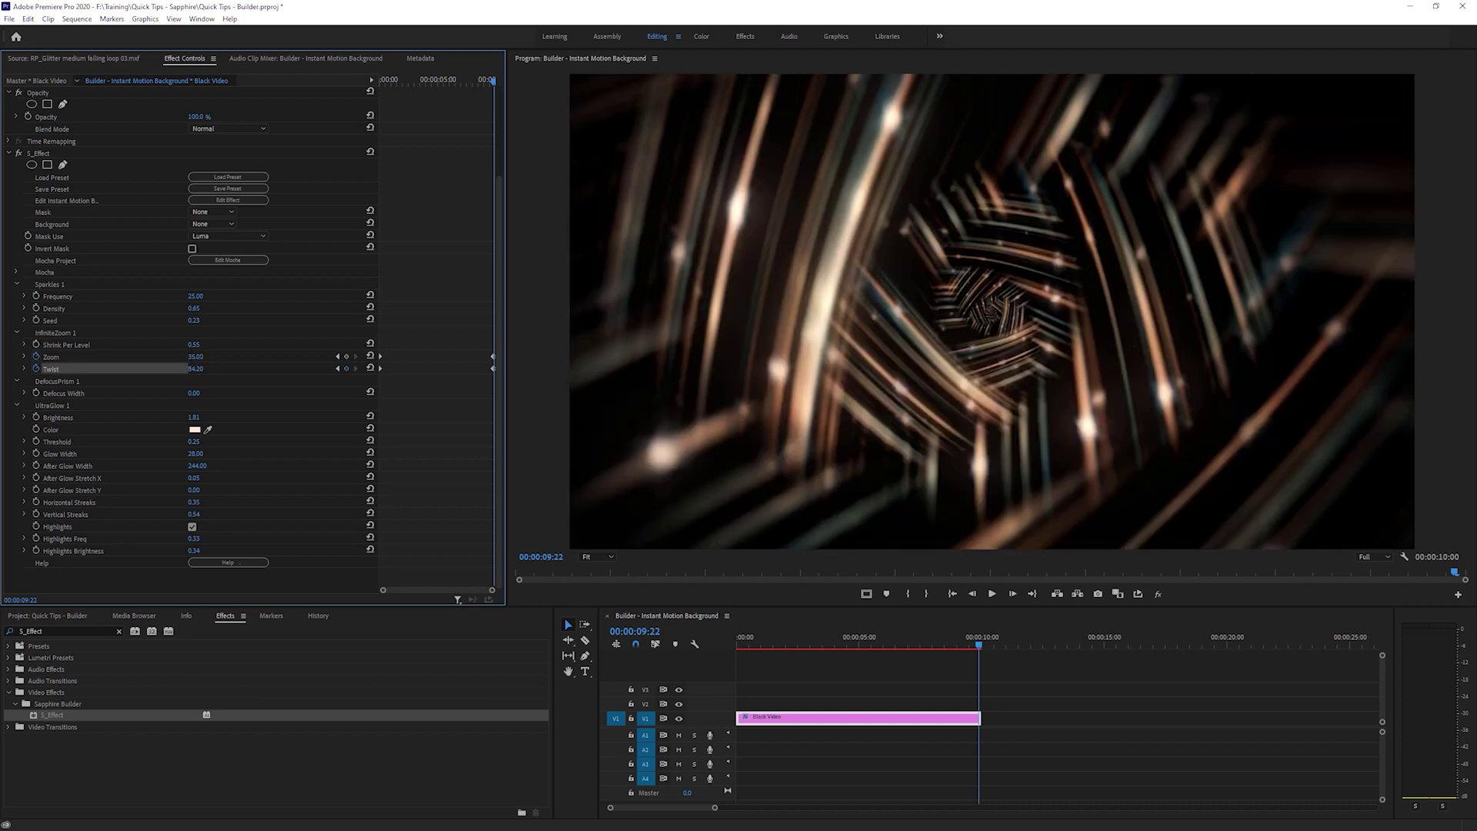
{"action": "left_click_drag", "start_coordinate": [223, 358], "coordinate": [201, 362]}
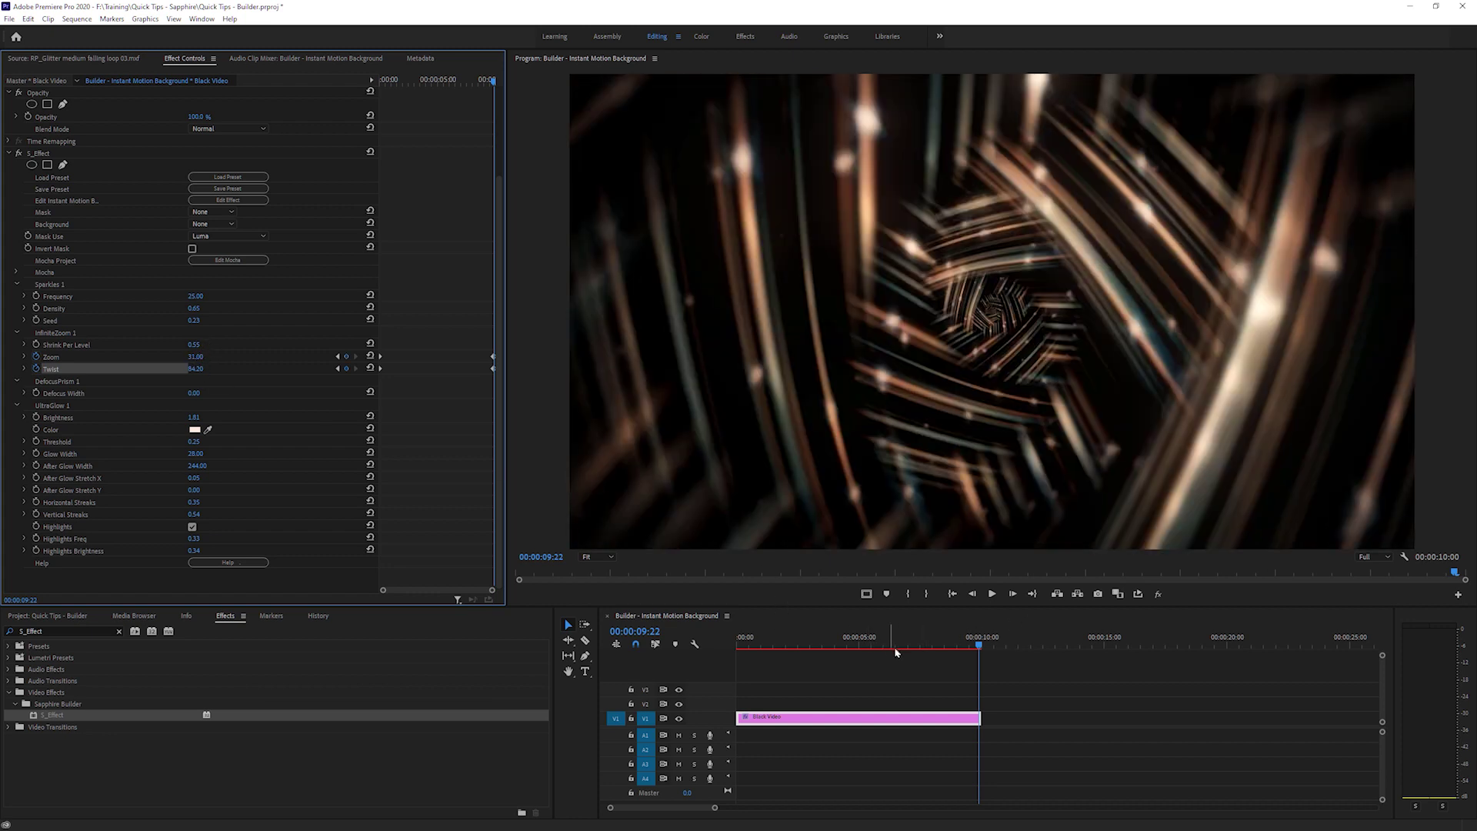
{"action": "left_click_drag", "start_coordinate": [896, 652], "coordinate": [613, 643]}
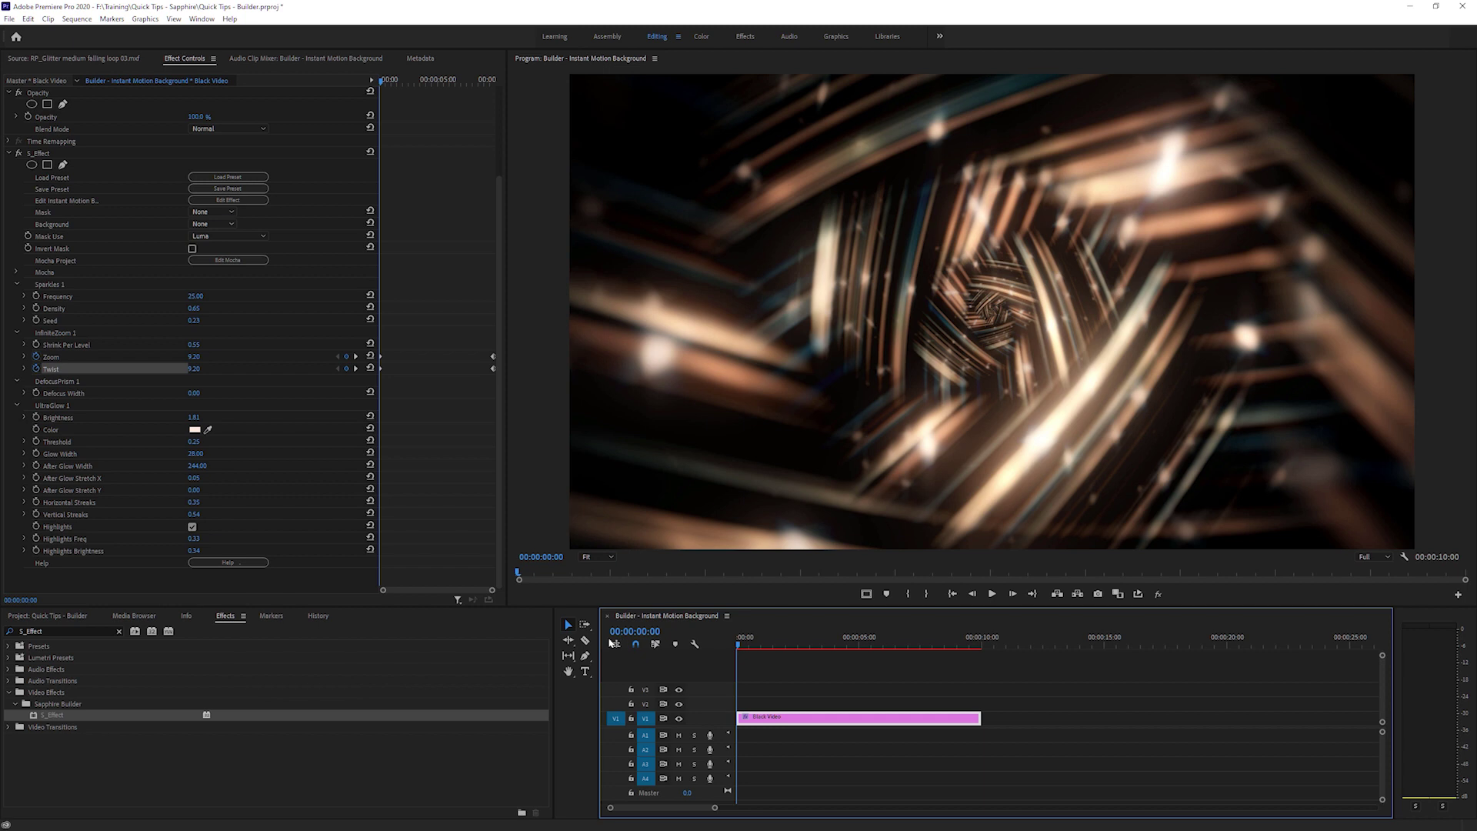
{"action": "key", "text": "Return"}
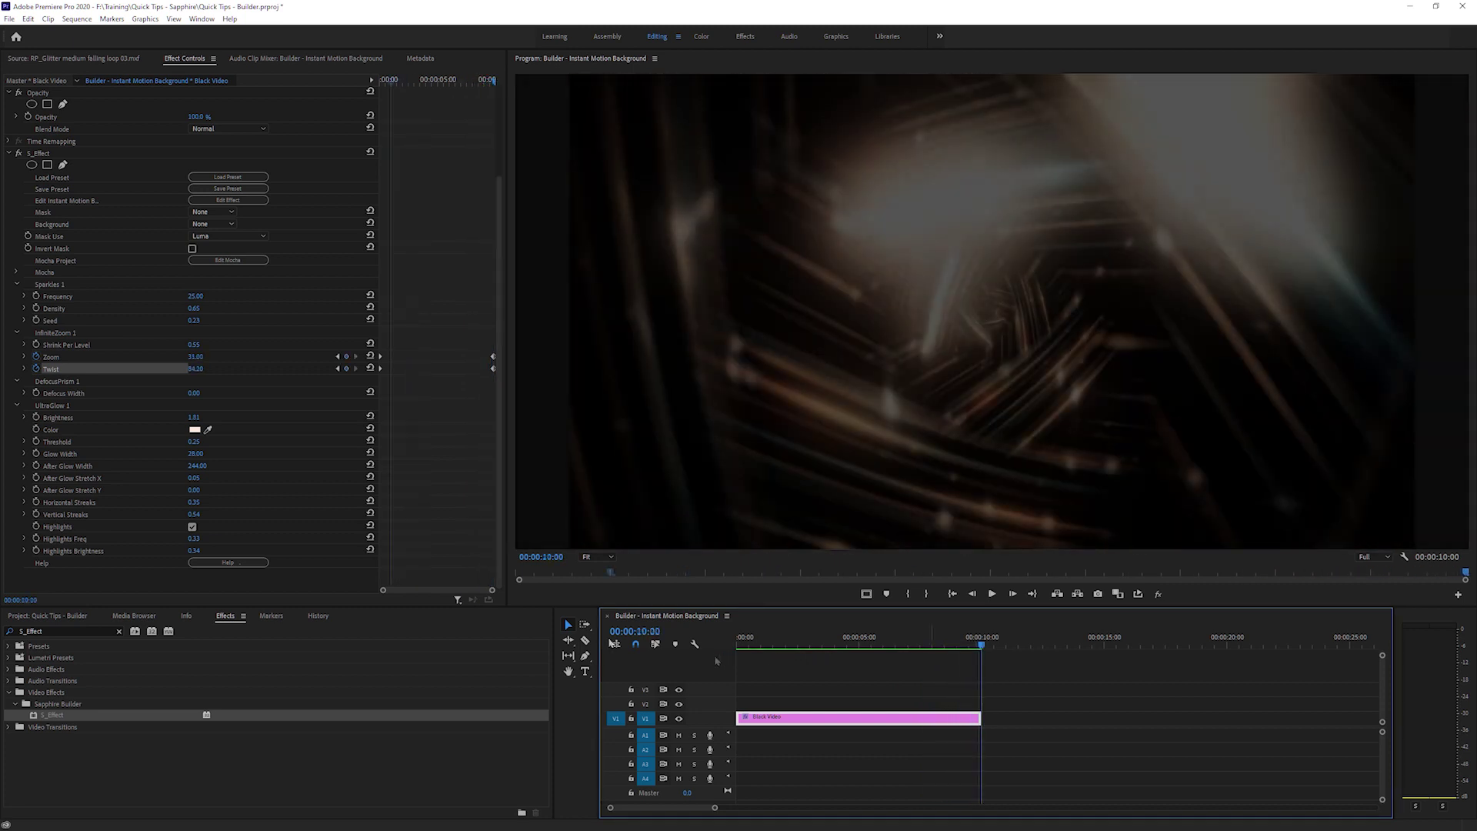
{"action": "key", "text": "space"}
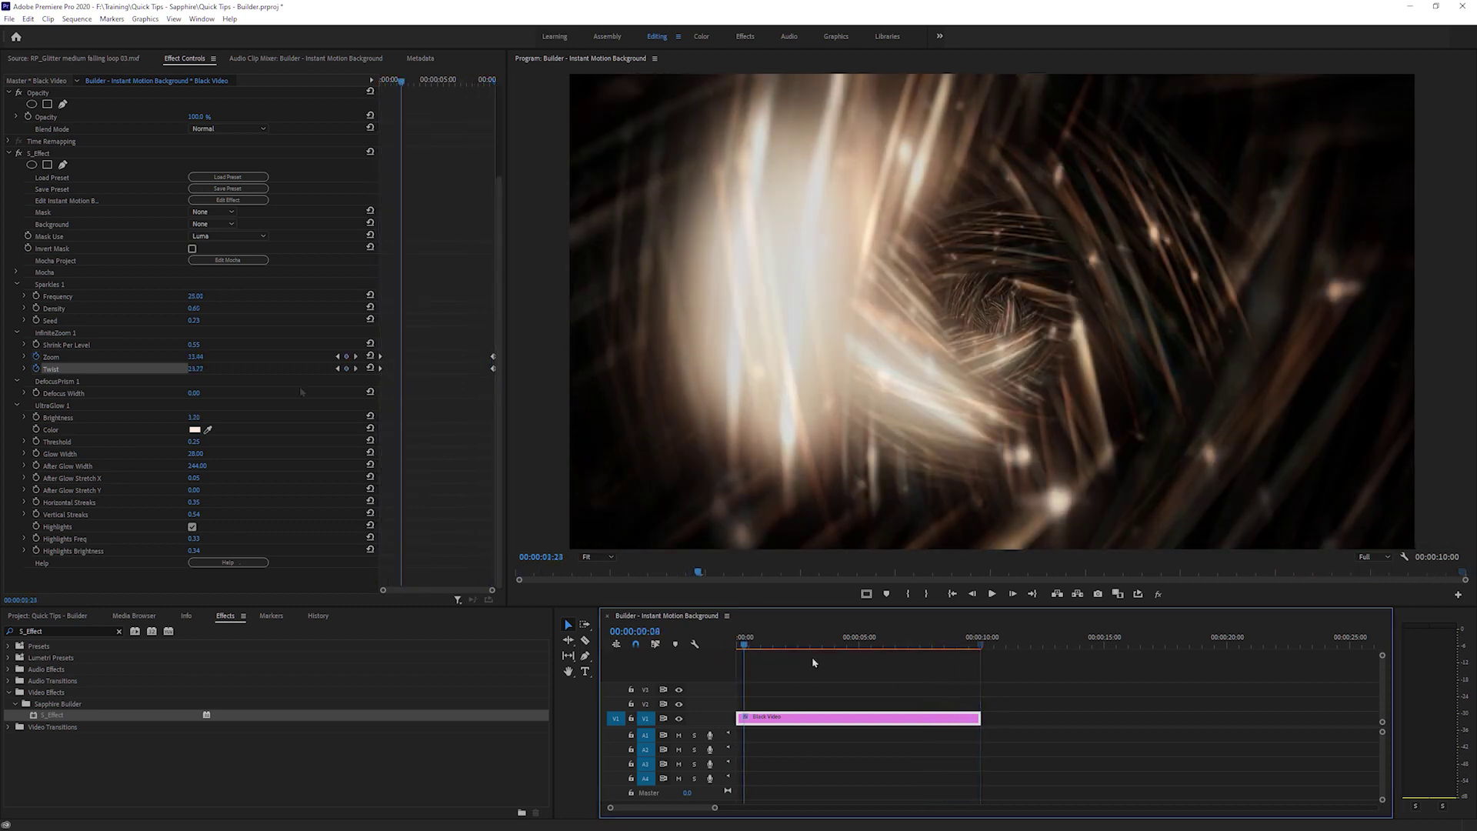
{"action": "left_click", "coordinate": [861, 645]}
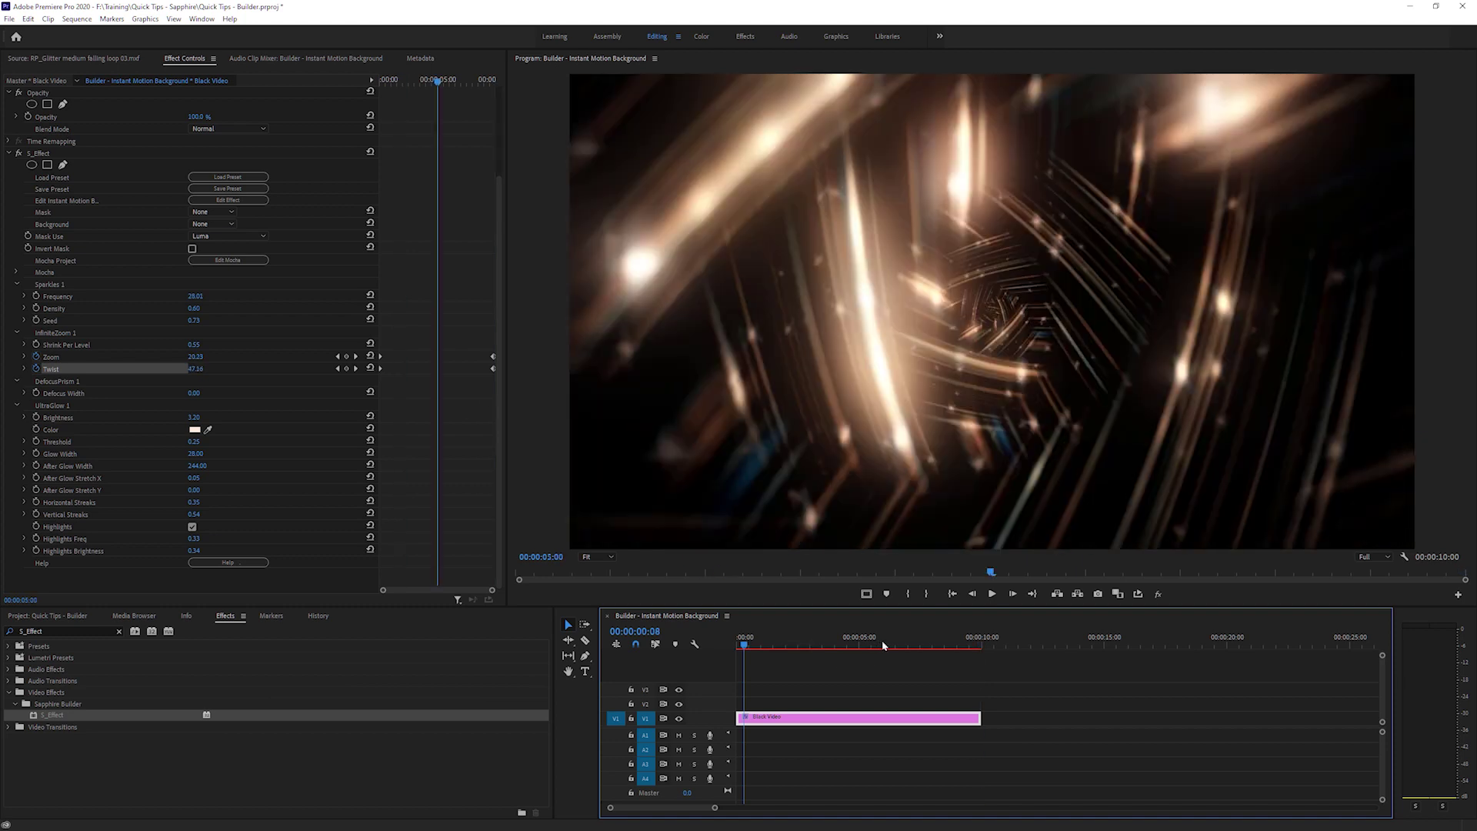
{"action": "left_click_drag", "start_coordinate": [883, 645], "coordinate": [917, 645]}
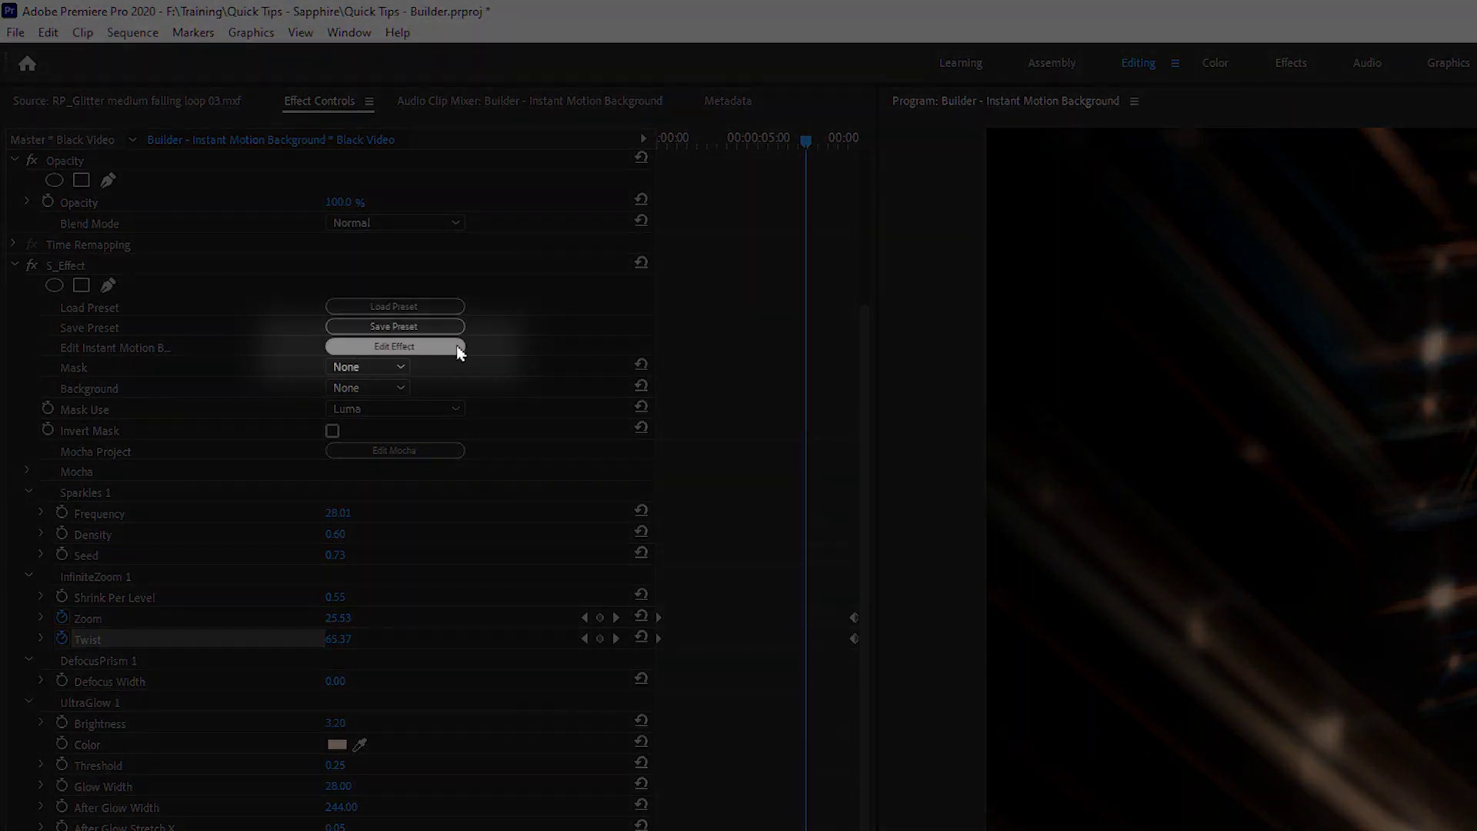
Open the Instant Motion Background node tree in Sapphire Effect Builder via Edit Effect
{"action": "left_click", "coordinate": [458, 347]}
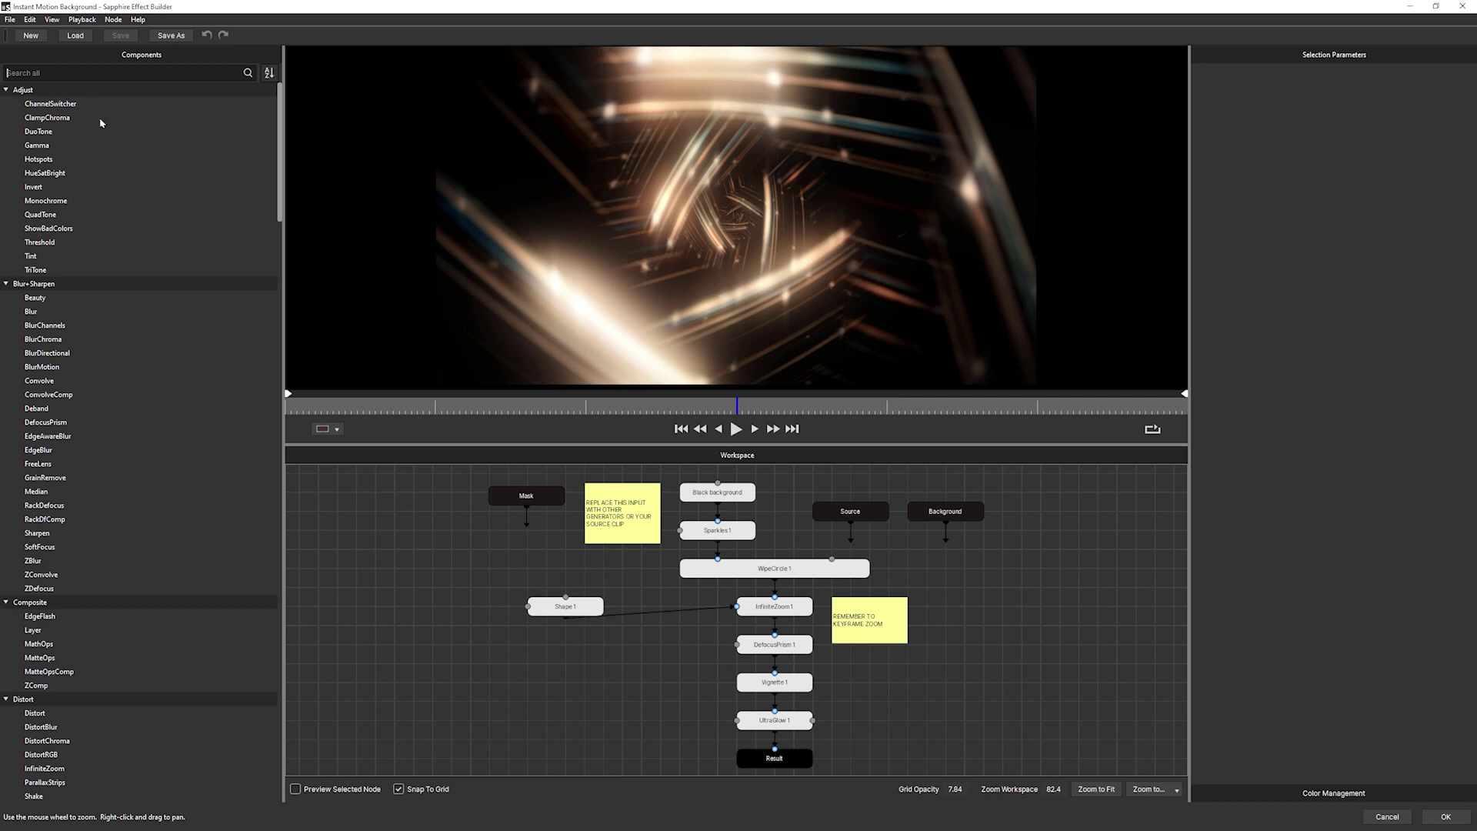
Add an UltraZap1 node fed by Black background, placed beneath it, and preview several frames
{"action": "type", "text": "ultra"}
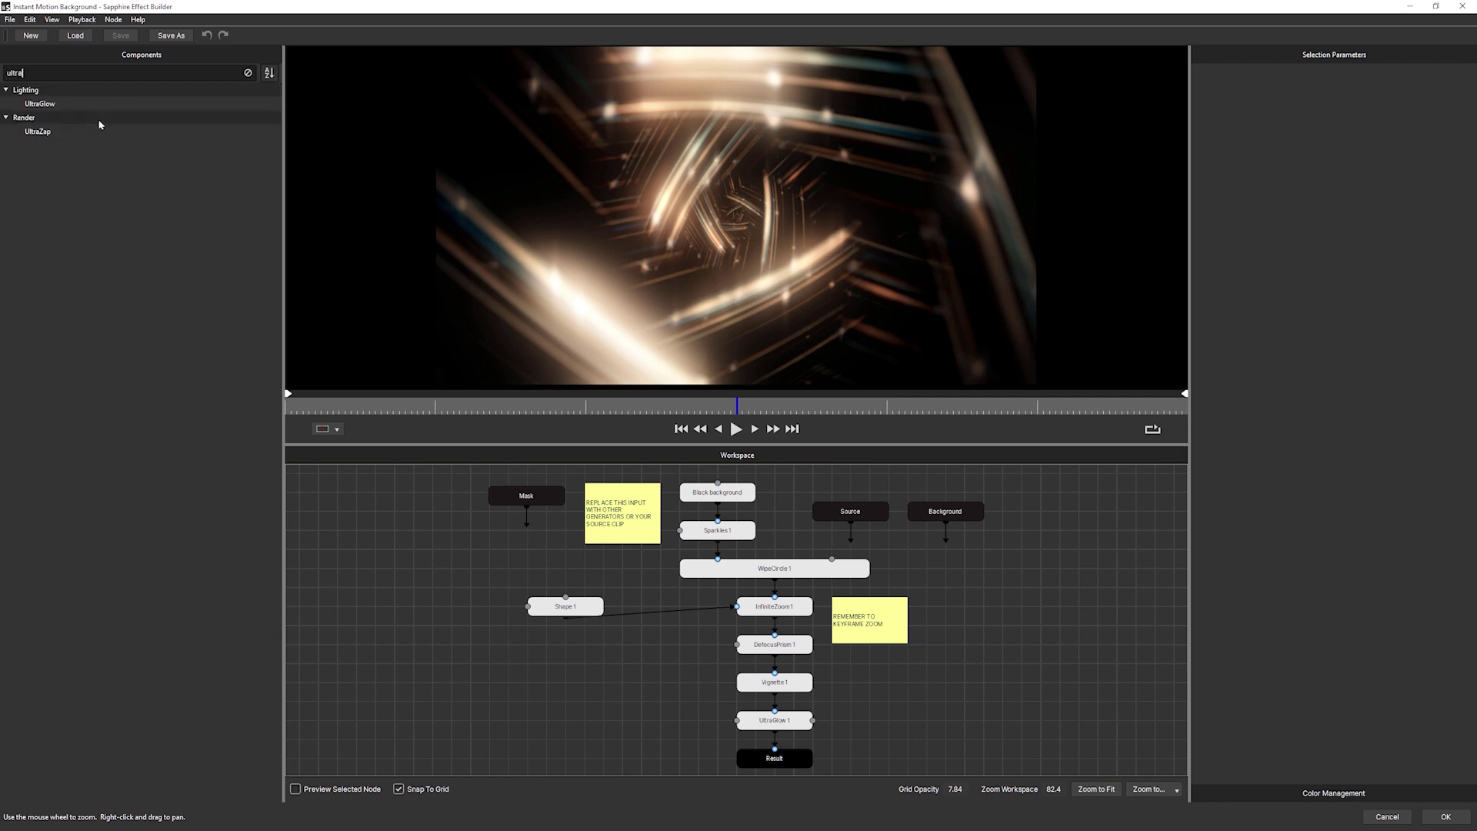
{"action": "left_click_drag", "start_coordinate": [44, 131], "coordinate": [792, 533]}
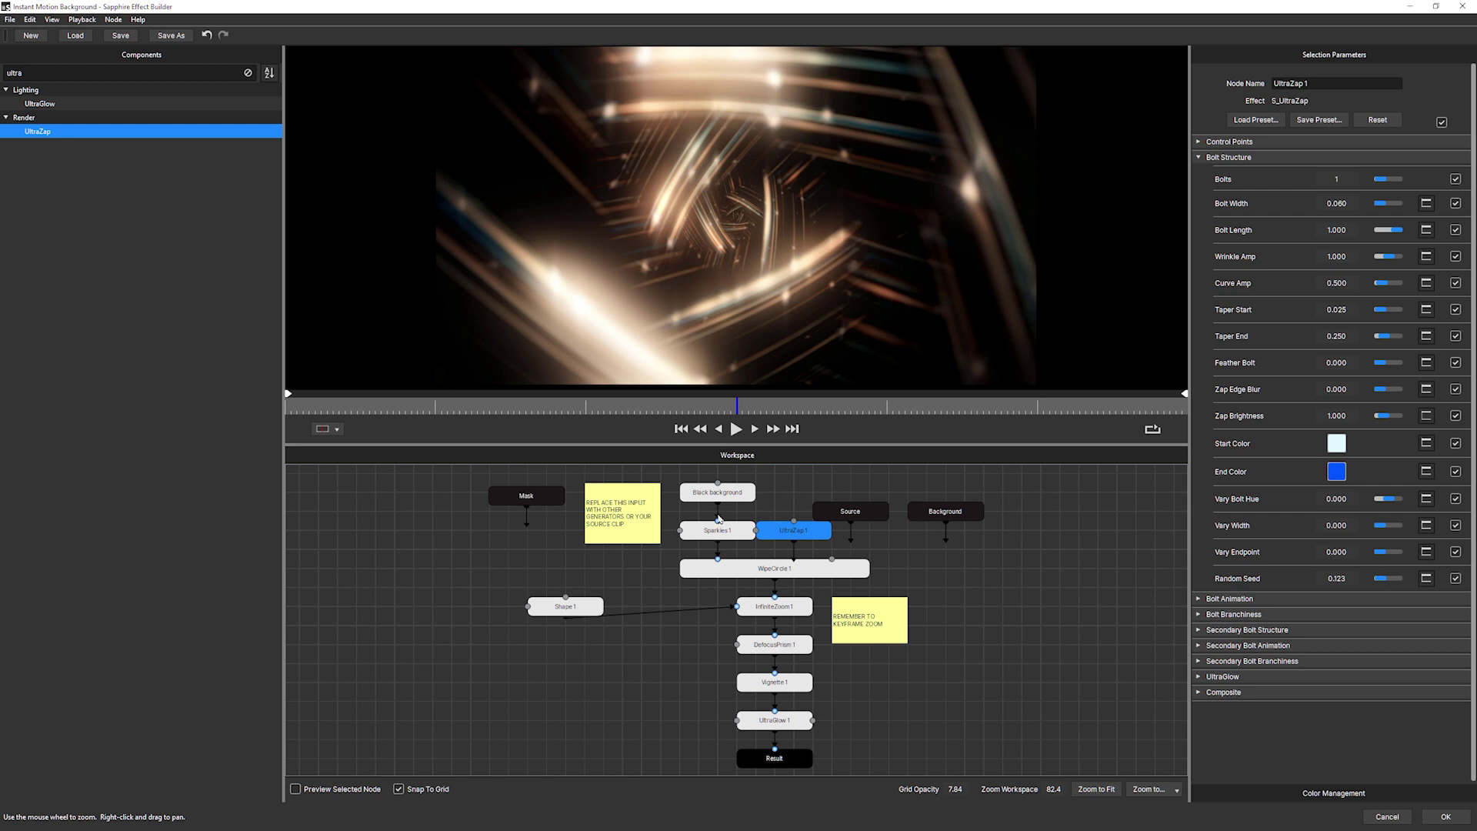
{"action": "left_click_drag", "start_coordinate": [713, 509], "coordinate": [444, 541]}
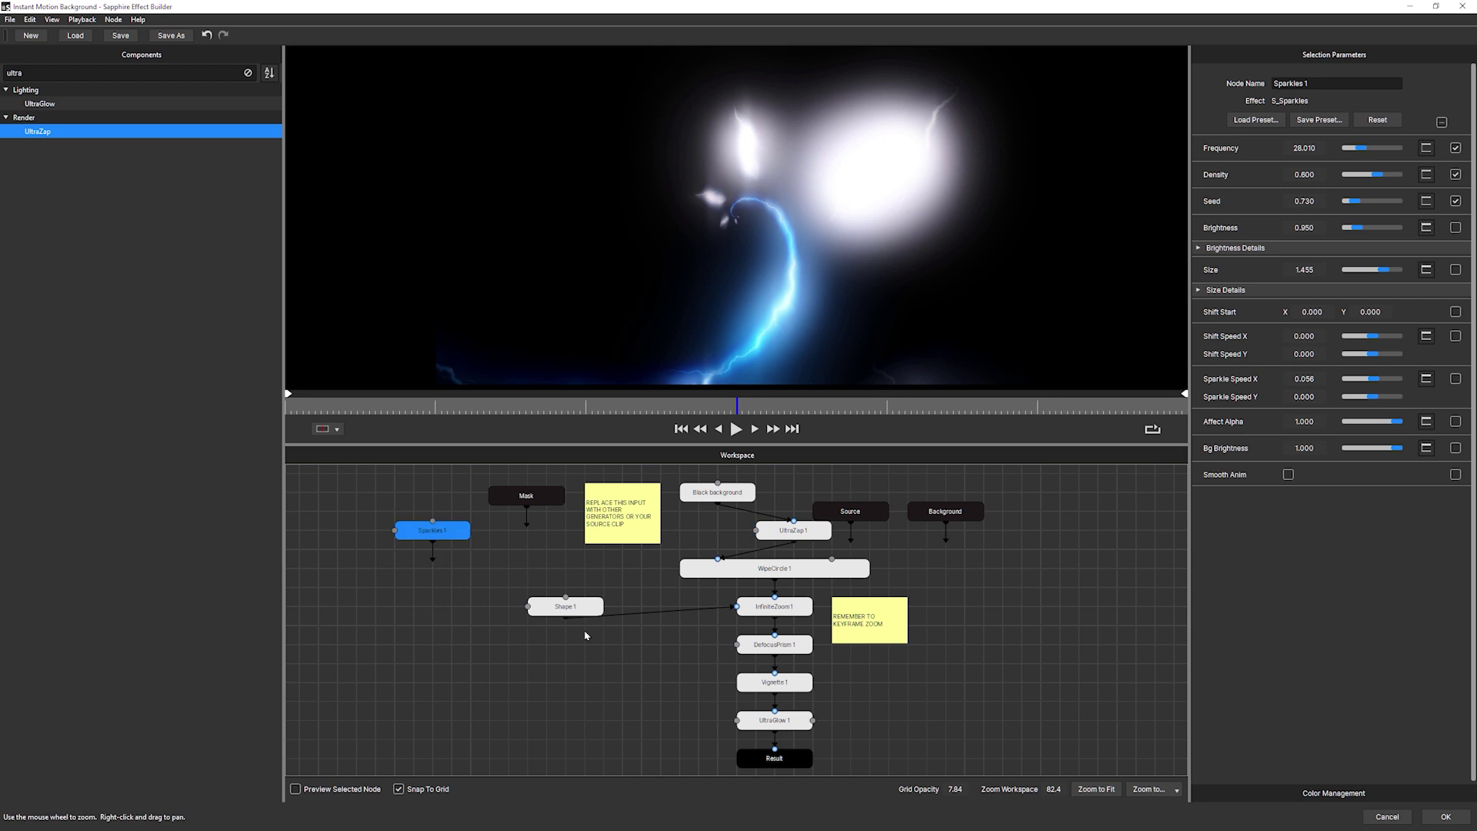
{"action": "left_click", "coordinate": [796, 531]}
{"action": "left_click_drag", "start_coordinate": [796, 531], "coordinate": [720, 531]}
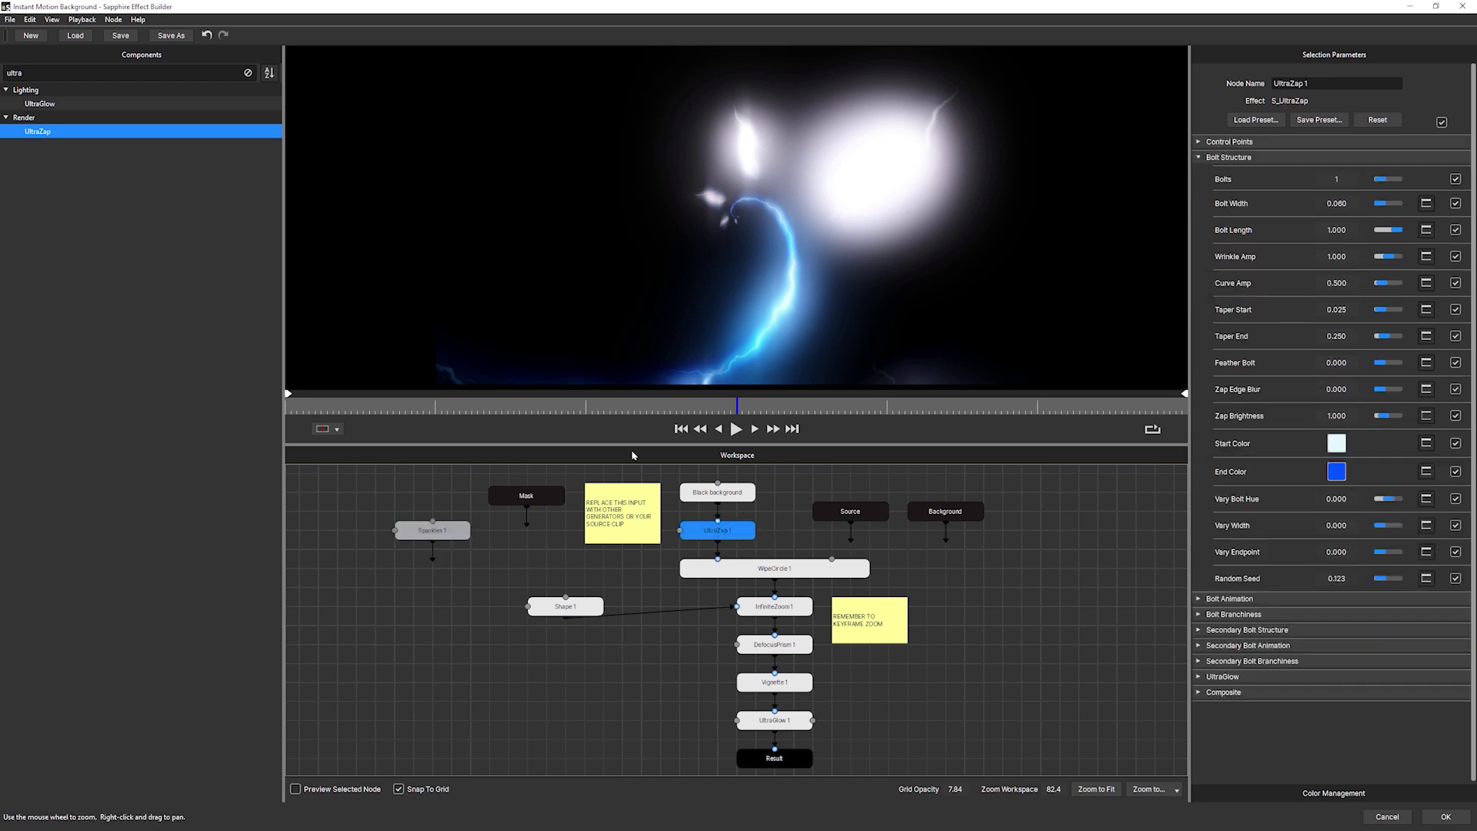
{"action": "left_click", "coordinate": [507, 407]}
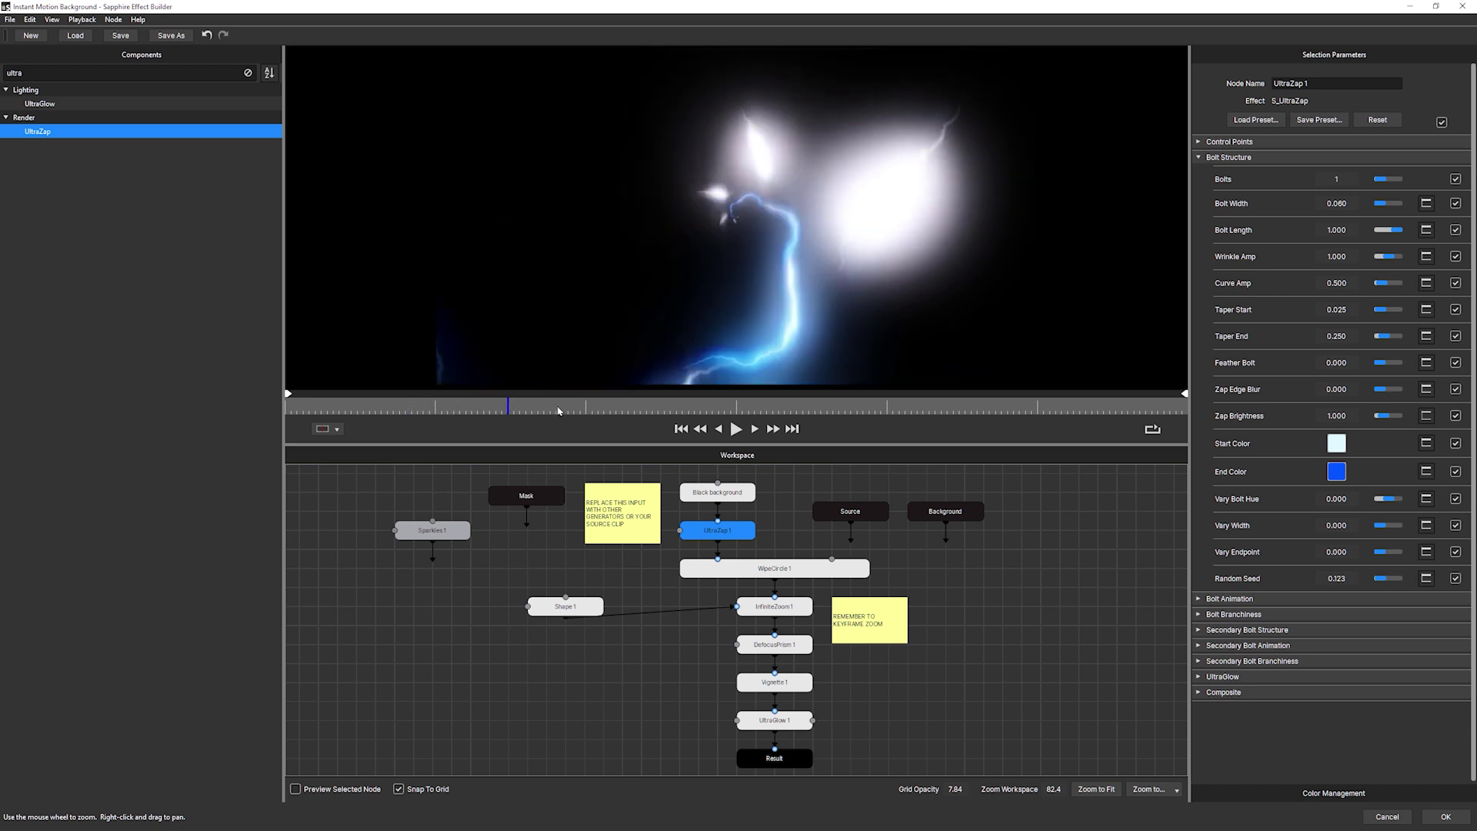
{"action": "left_click", "coordinate": [767, 406]}
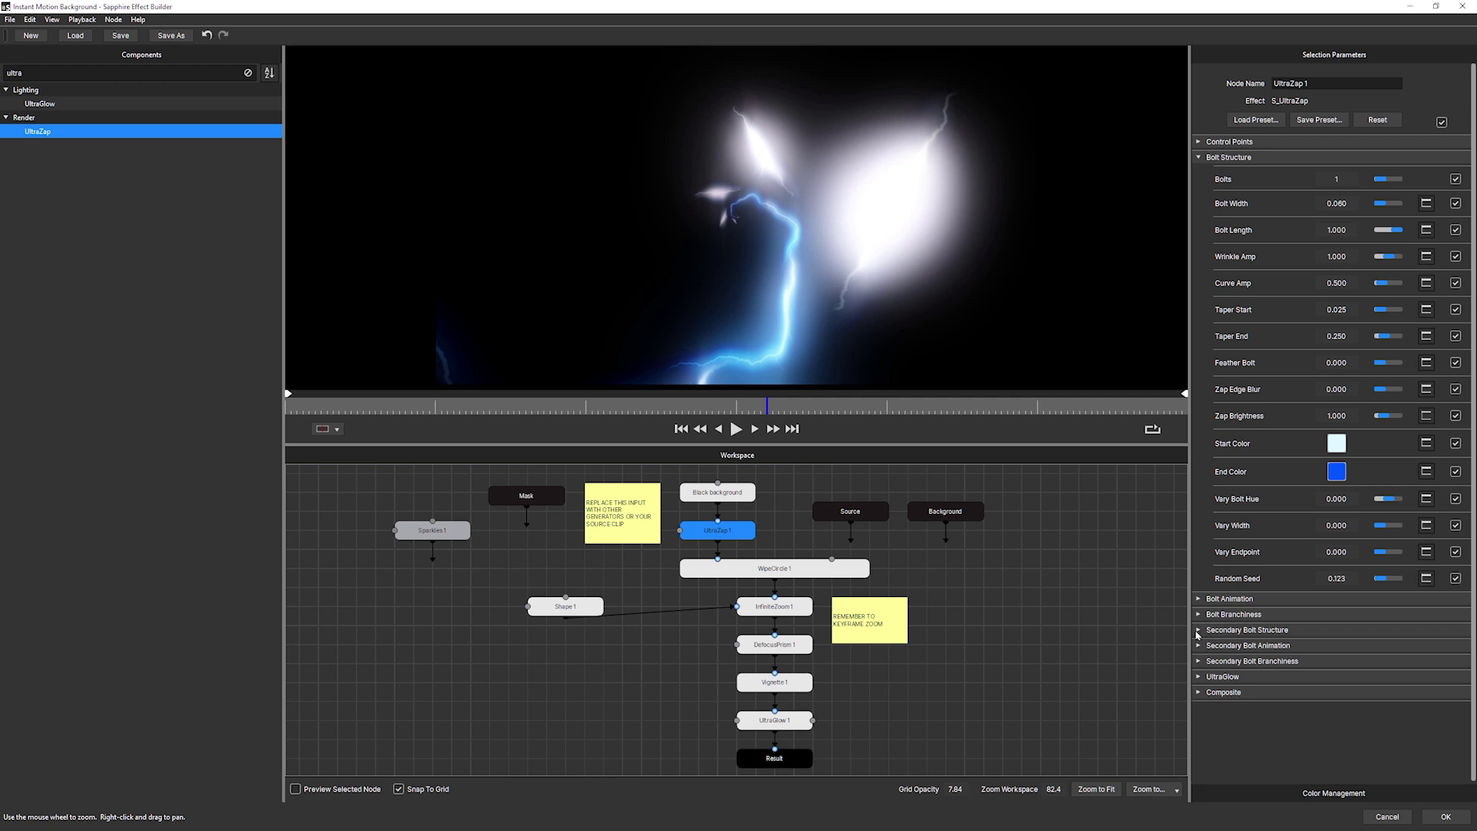
Set UltraZap1's Secondary Bolts to 1 and shorten Secondary Length to 0.096
{"action": "left_click", "coordinate": [1198, 630]}
{"action": "left_click_drag", "start_coordinate": [1385, 659], "coordinate": [1383, 654]}
{"action": "left_click", "coordinate": [1337, 651]}
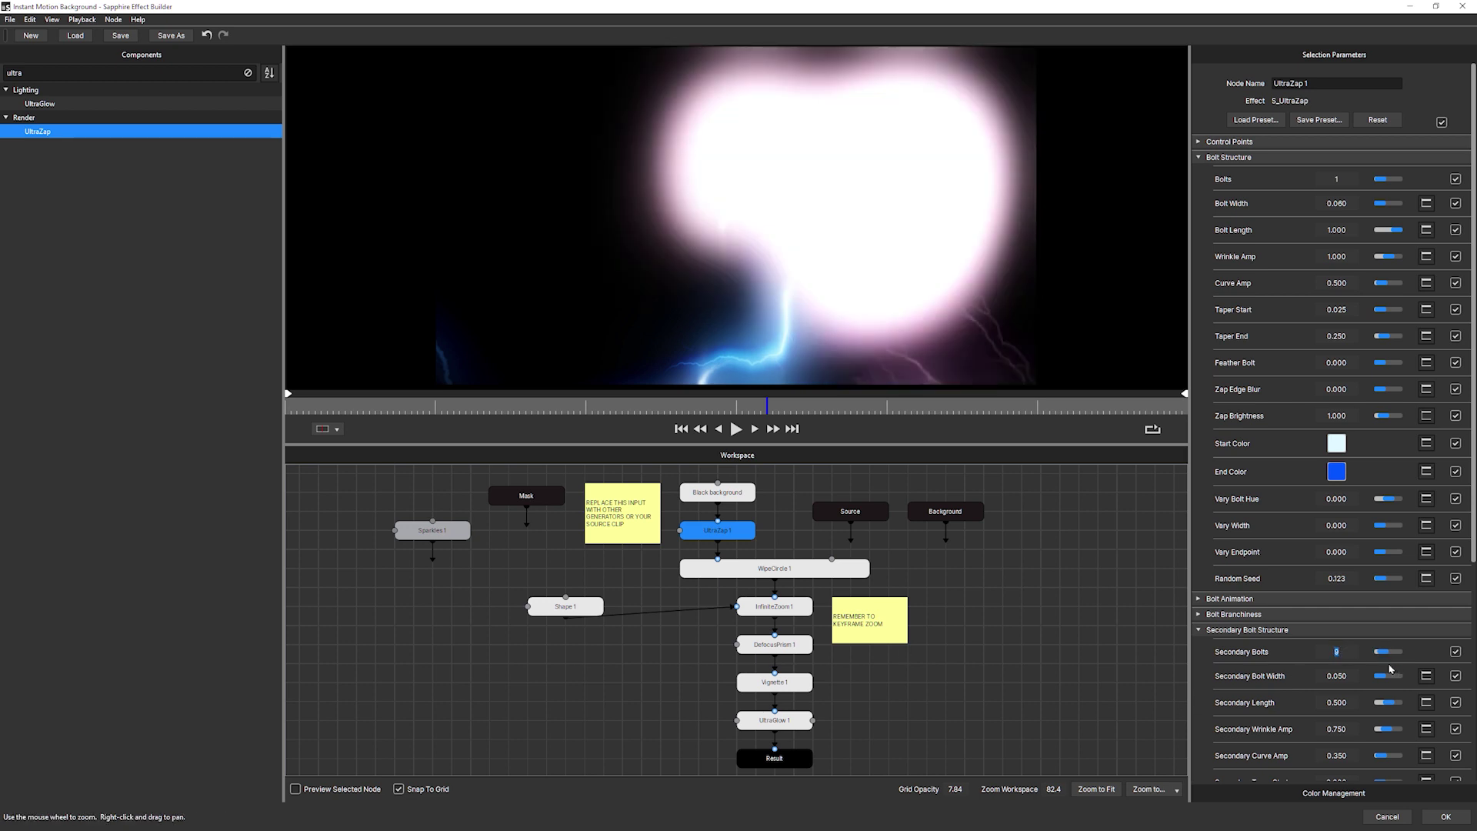
{"action": "type", "text": "1"}
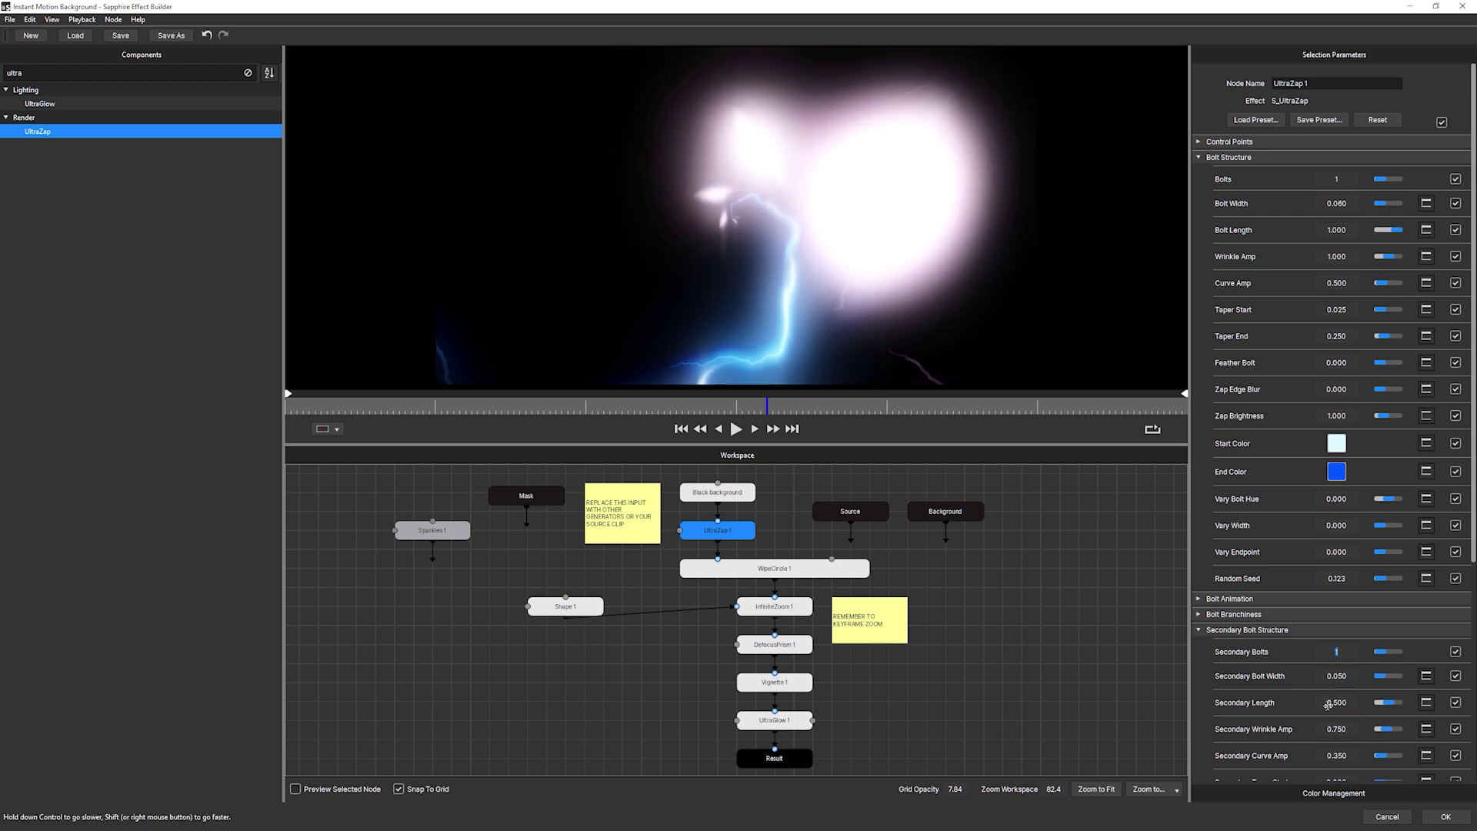
{"action": "left_click_drag", "start_coordinate": [1333, 706], "coordinate": [1092, 705]}
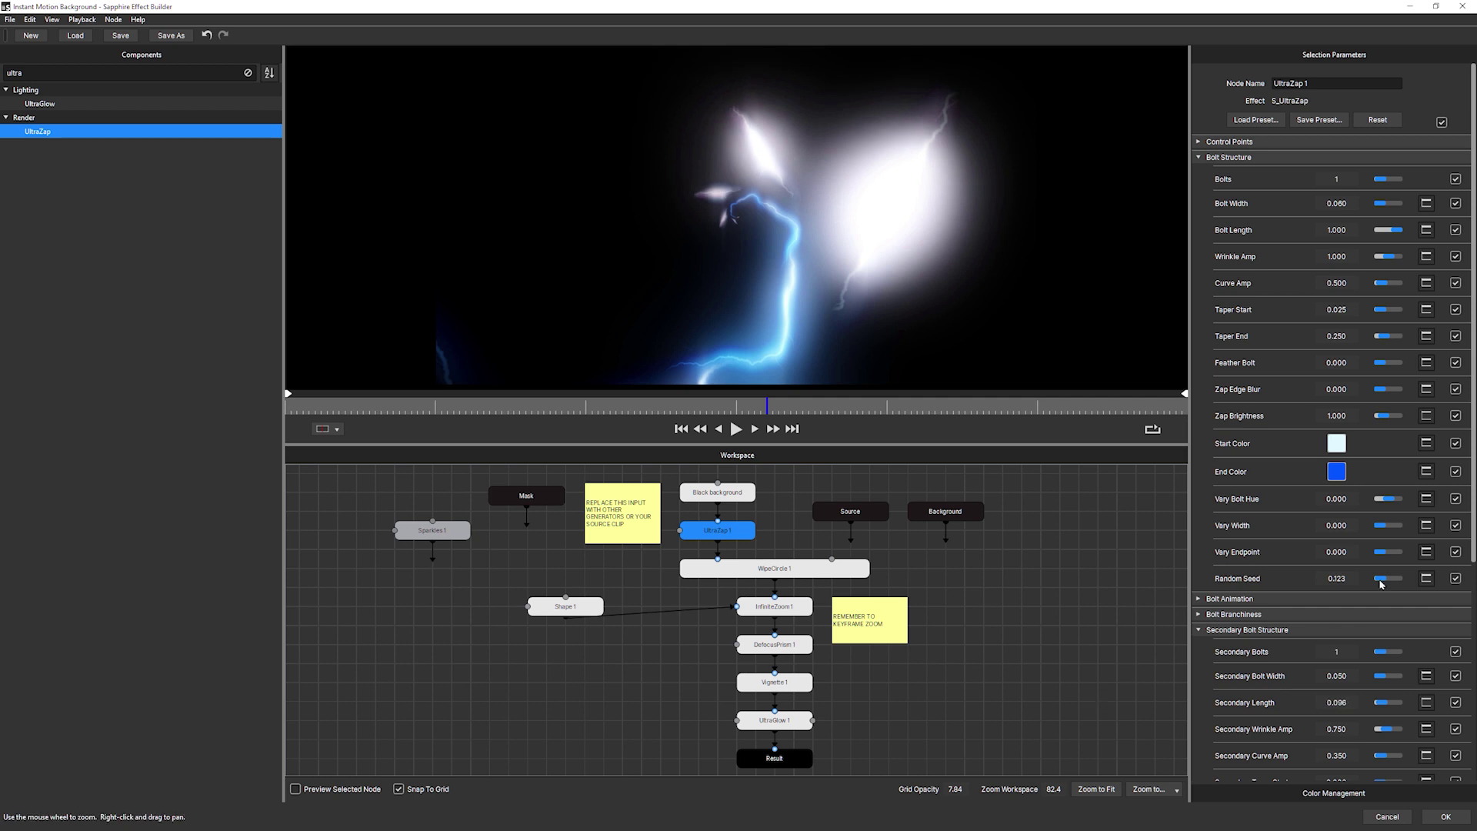
{"action": "scroll", "coordinate": [1465, 550], "scroll_direction": "down", "scroll_amount": 3}
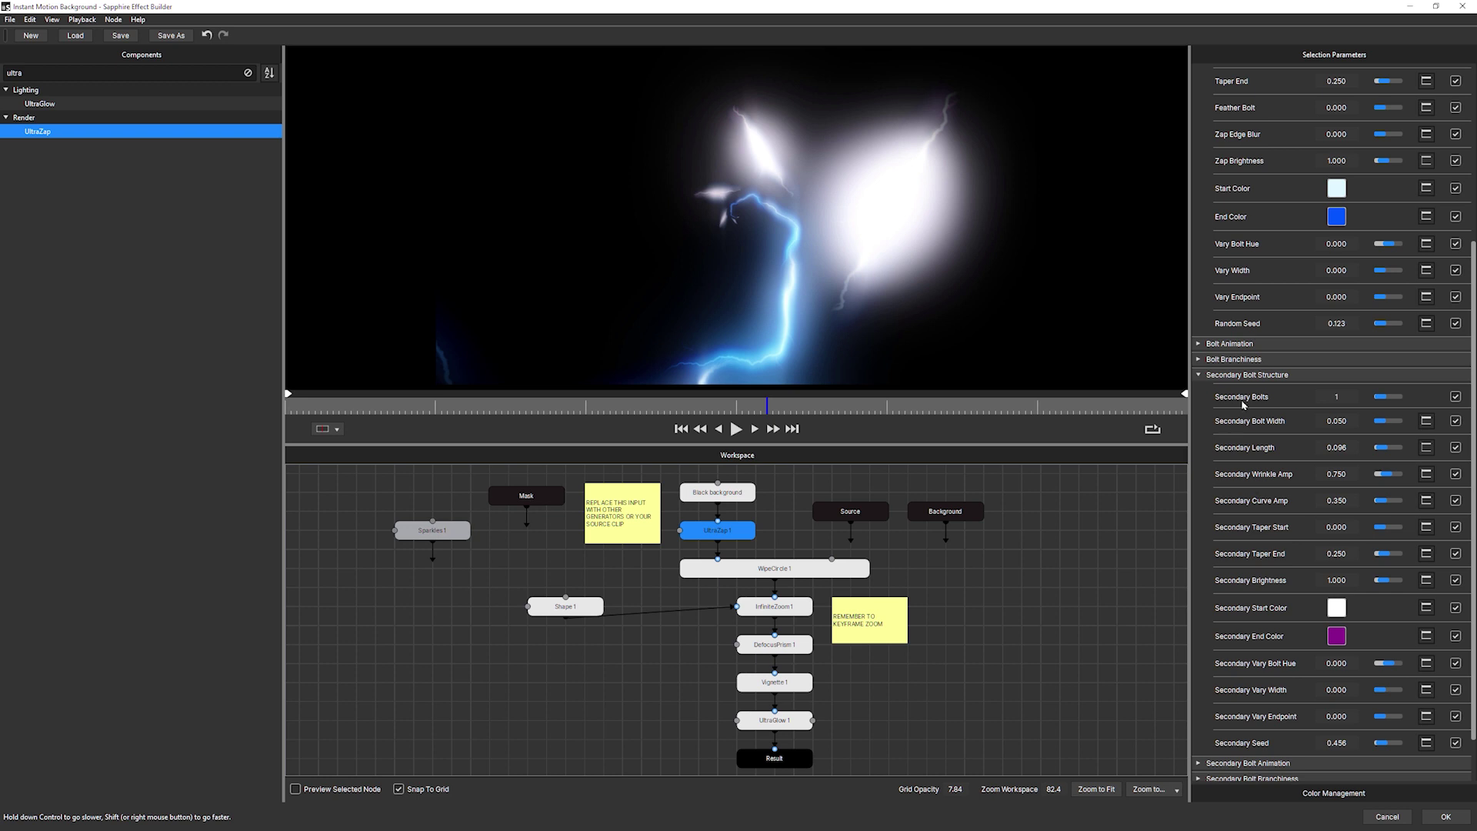
Set UltraZap1's Secondary Loop Speed to 1.000 under Secondary Bolt Animation
{"action": "left_click", "coordinate": [1199, 376]}
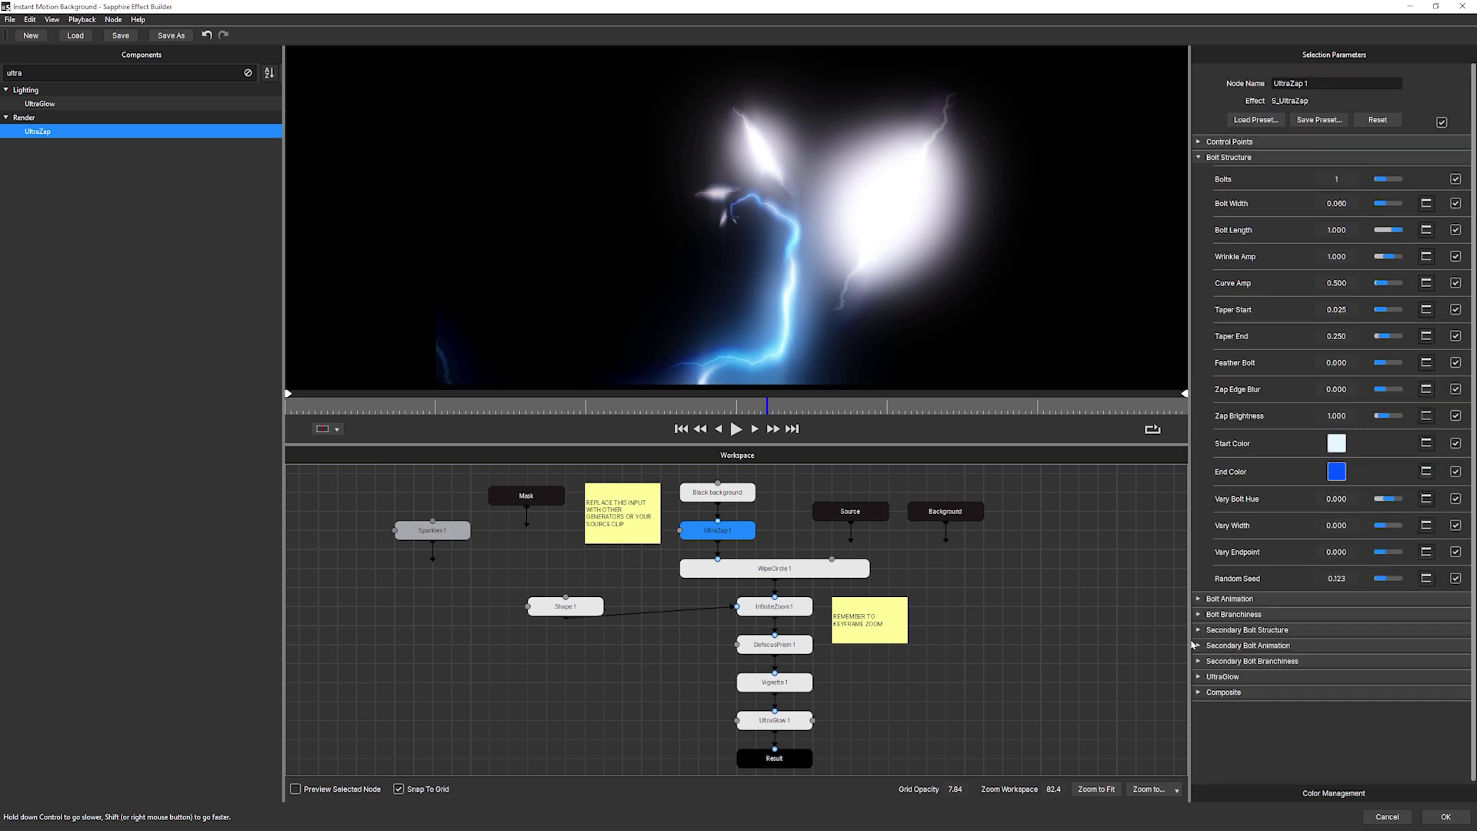
{"action": "left_click", "coordinate": [1211, 648]}
{"action": "left_click", "coordinate": [1339, 693]}
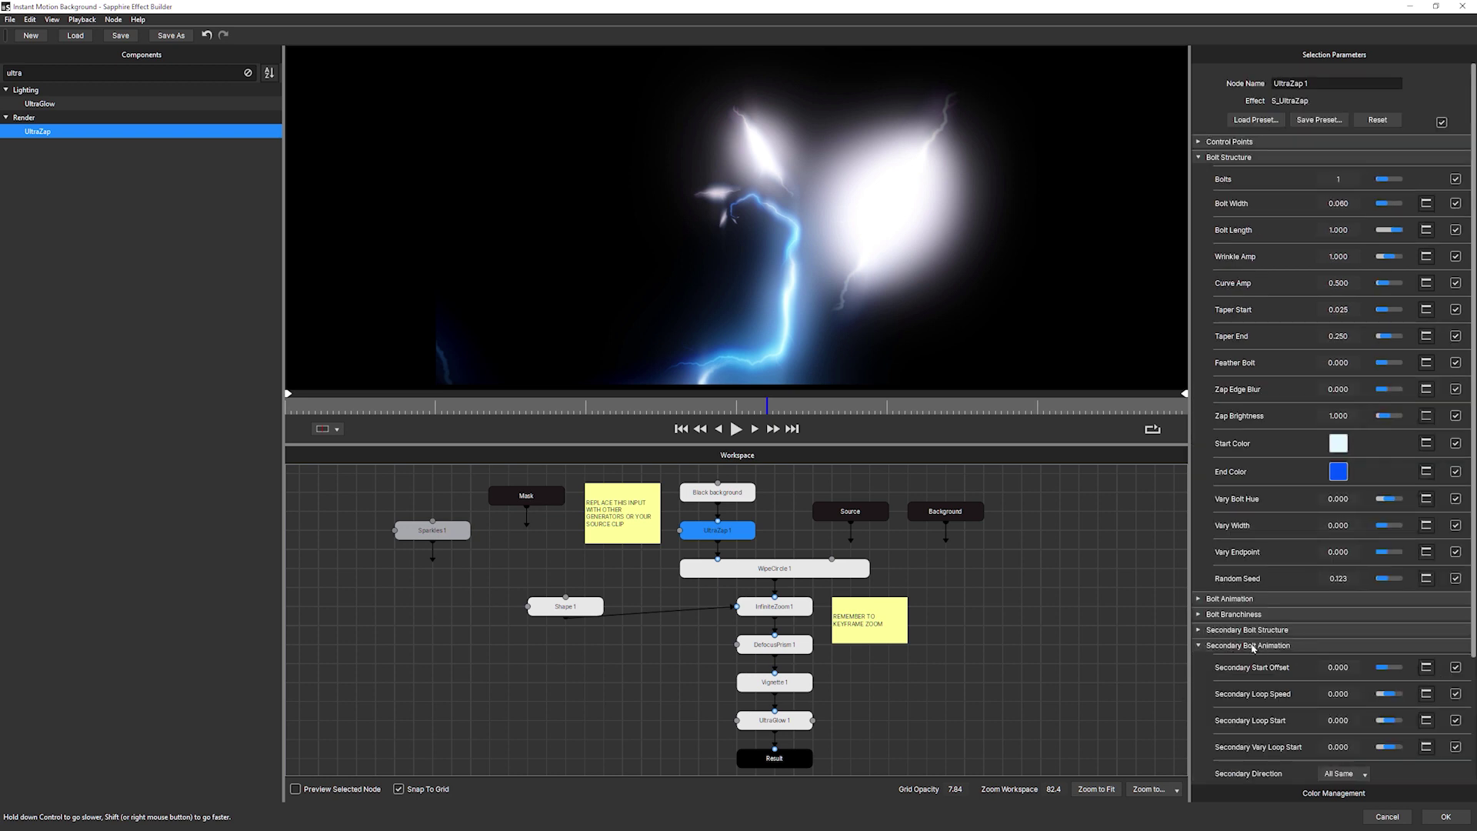
{"action": "type", "text": "1"}
{"action": "key", "text": "Return"}
Play the preview and lower UltraGlow1's After Glow Stretch X to 0.750
{"action": "left_click", "coordinate": [734, 430]}
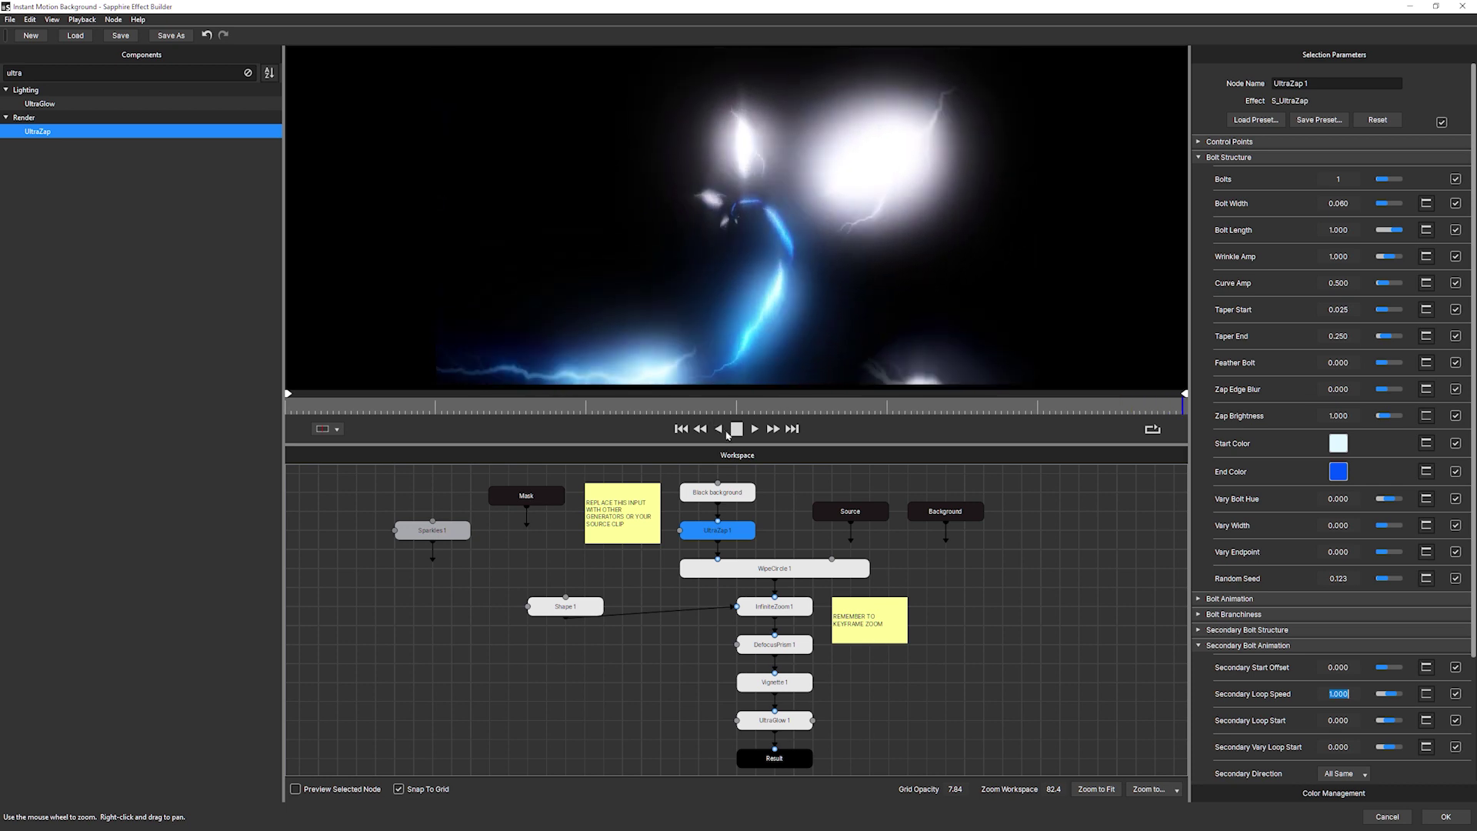
{"action": "left_click", "coordinate": [774, 720]}
{"action": "left_click_drag", "start_coordinate": [1367, 607], "coordinate": [1362, 607]}
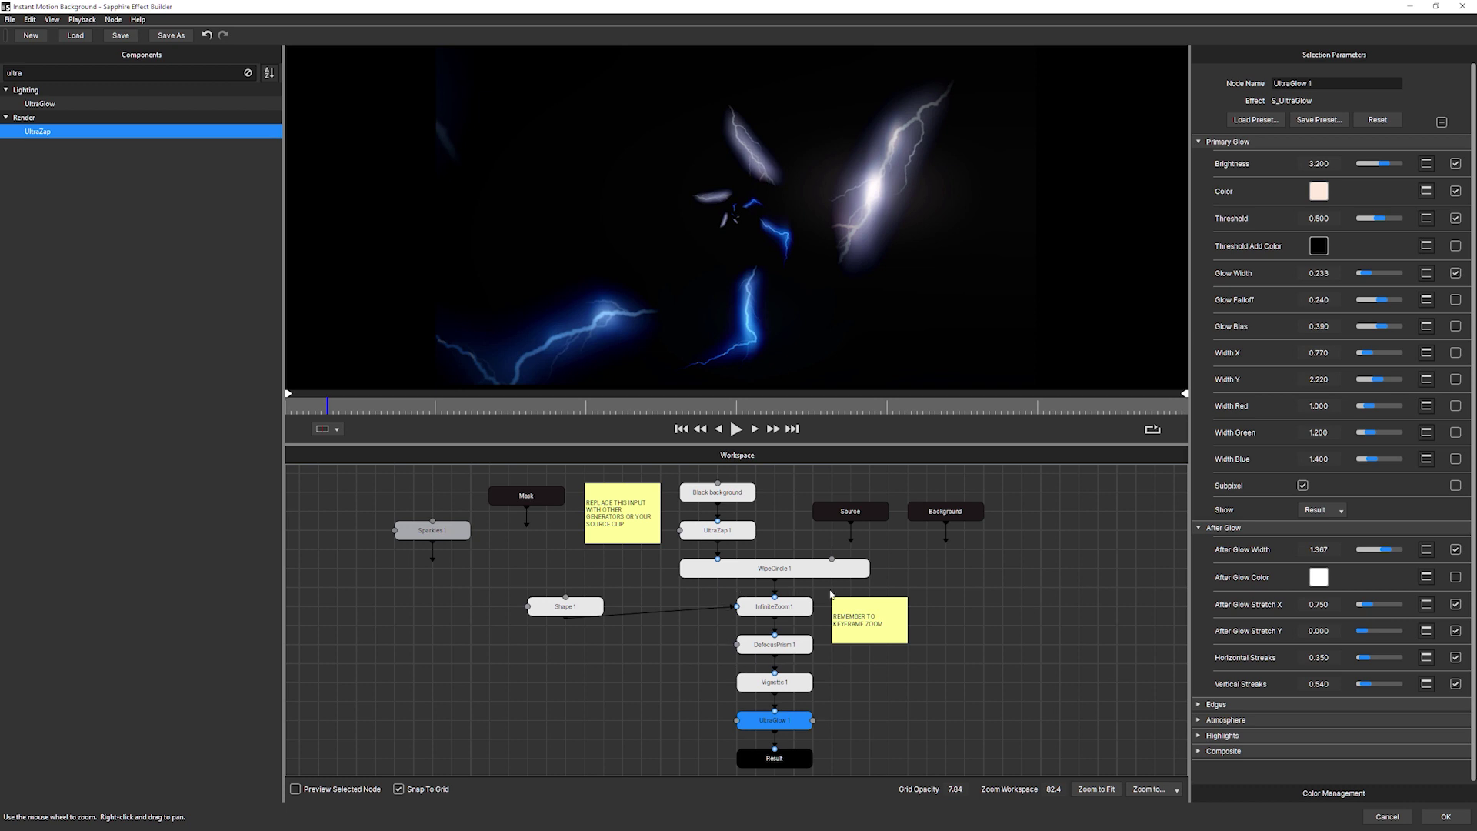
Mark UltraZap1's End Point and End Color as dynamic parameters, then confirm the builder with OK
{"action": "left_click", "coordinate": [743, 531]}
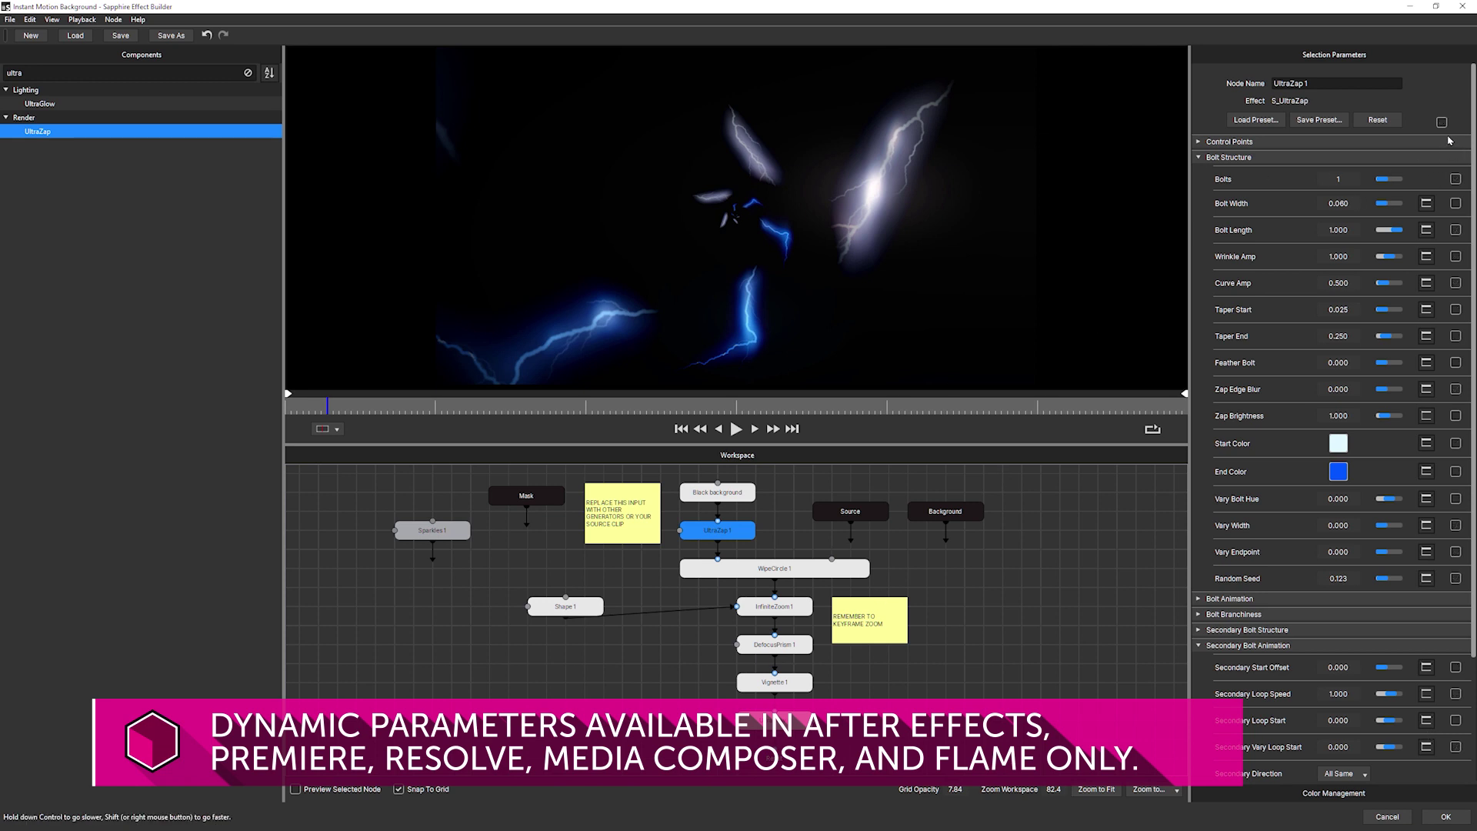
{"action": "left_click", "coordinate": [1199, 142]}
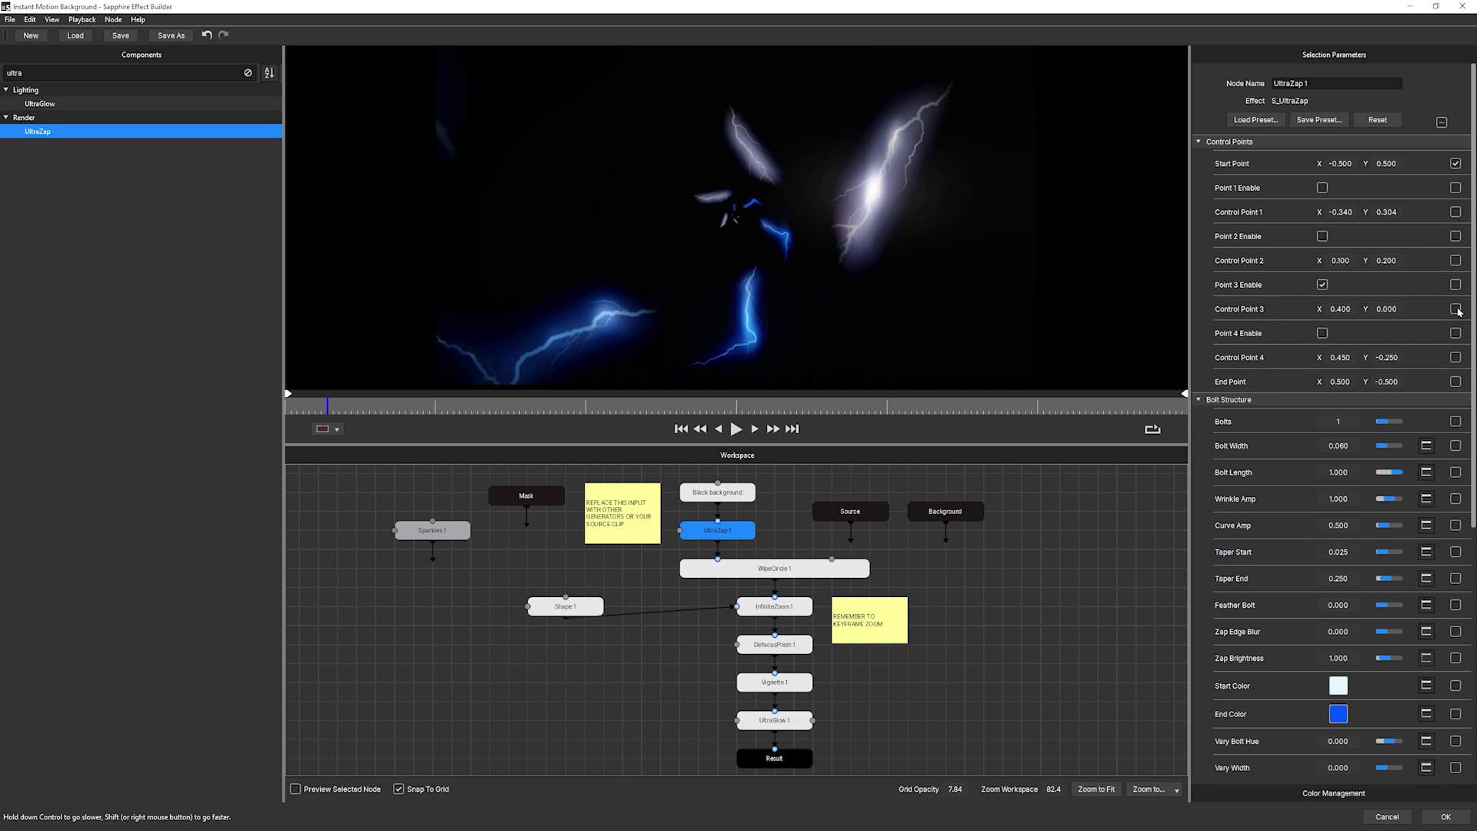
{"action": "left_click", "coordinate": [1456, 381]}
{"action": "left_click", "coordinate": [1198, 143]}
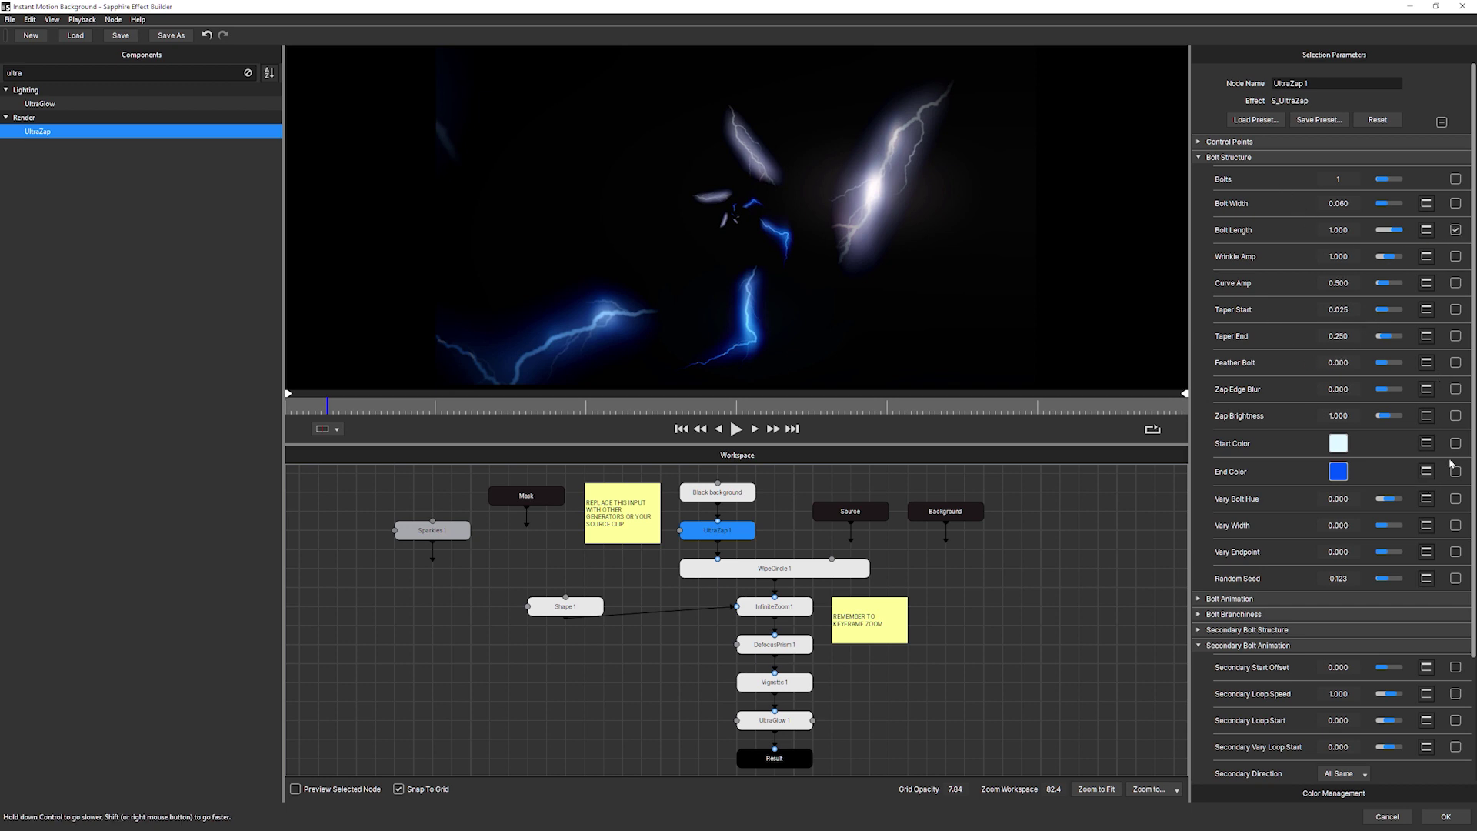
{"action": "left_click", "coordinate": [1456, 472]}
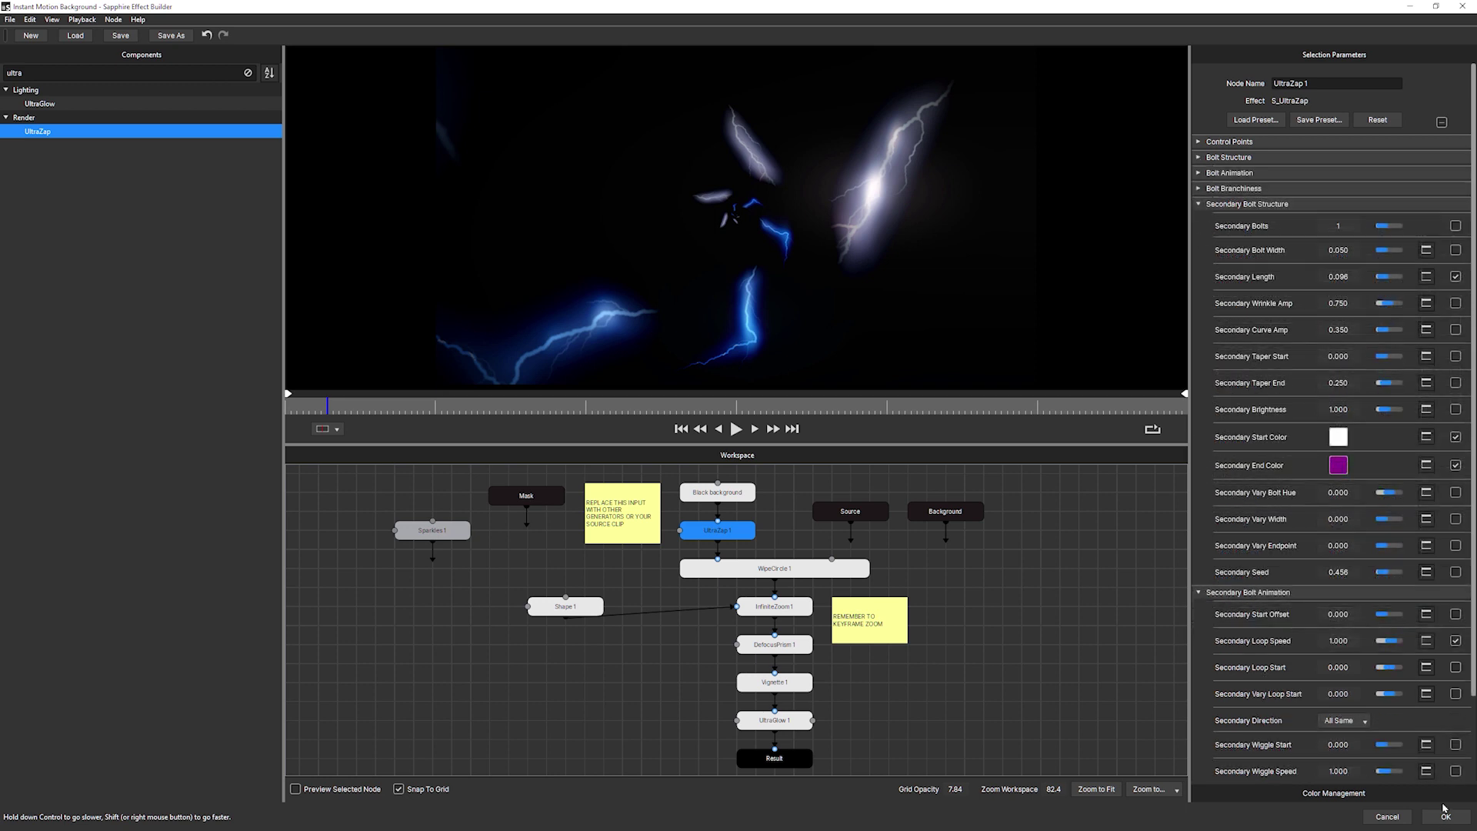
{"action": "left_click", "coordinate": [1444, 812]}
Render the work area and play the UltraZap lightning across the 10-second sequence
{"action": "key", "text": "Return"}
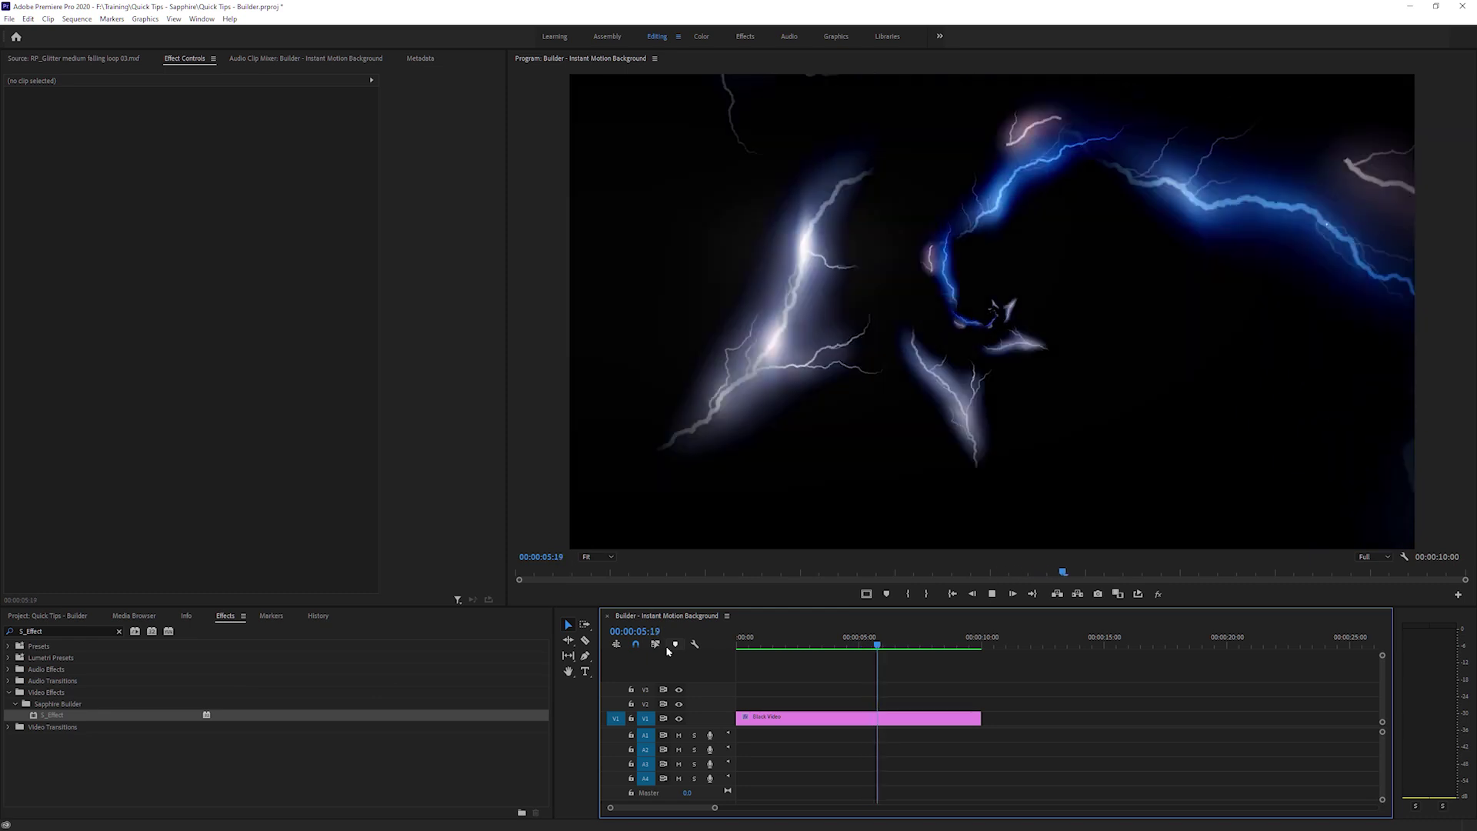
Select the Black Video clip, stop playback, and nudge the lightning Start Point in the frame
{"action": "left_click", "coordinate": [808, 718]}
{"action": "key", "text": "space"}
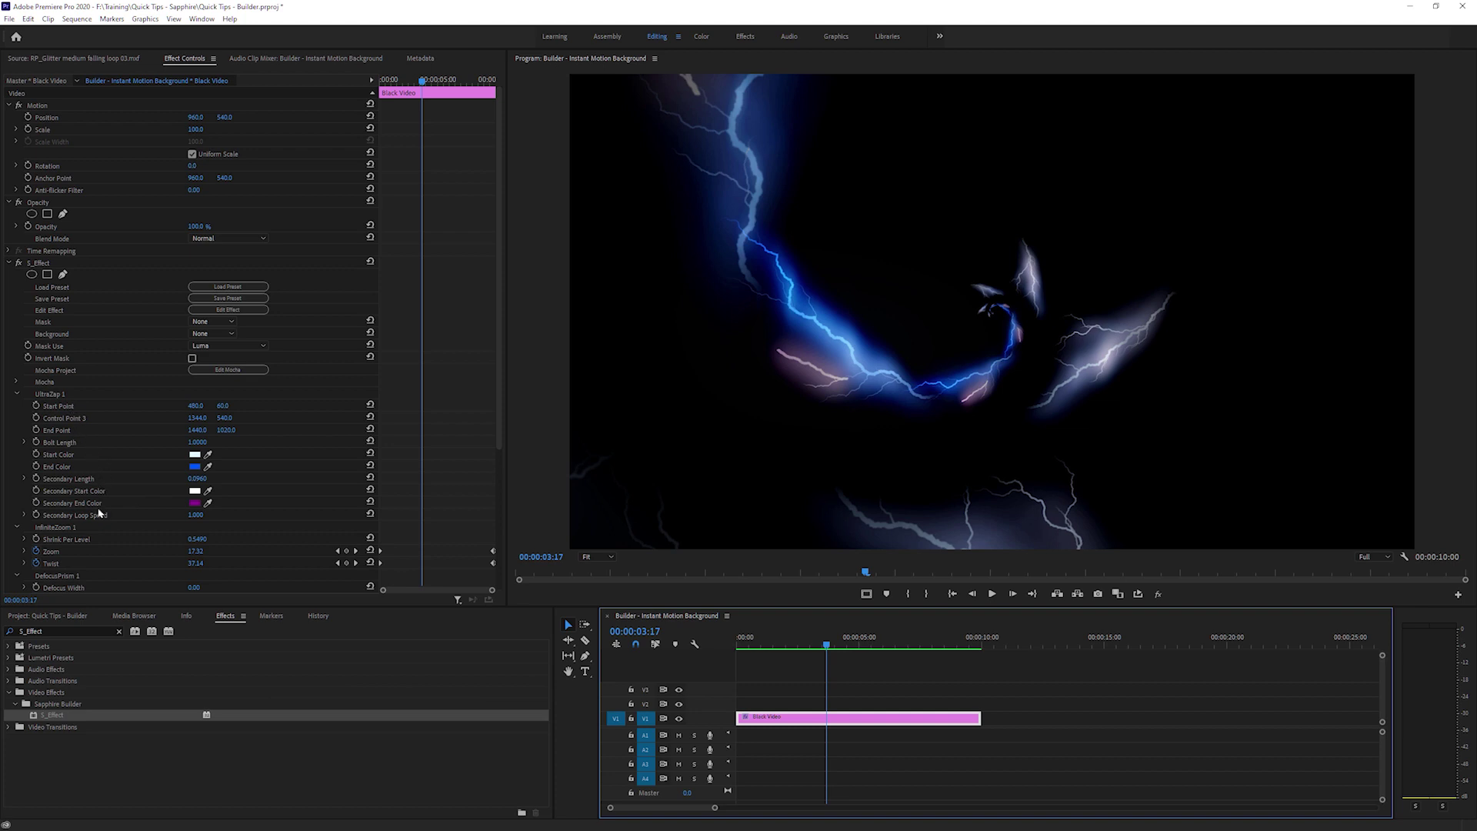
{"action": "left_click", "coordinate": [40, 268]}
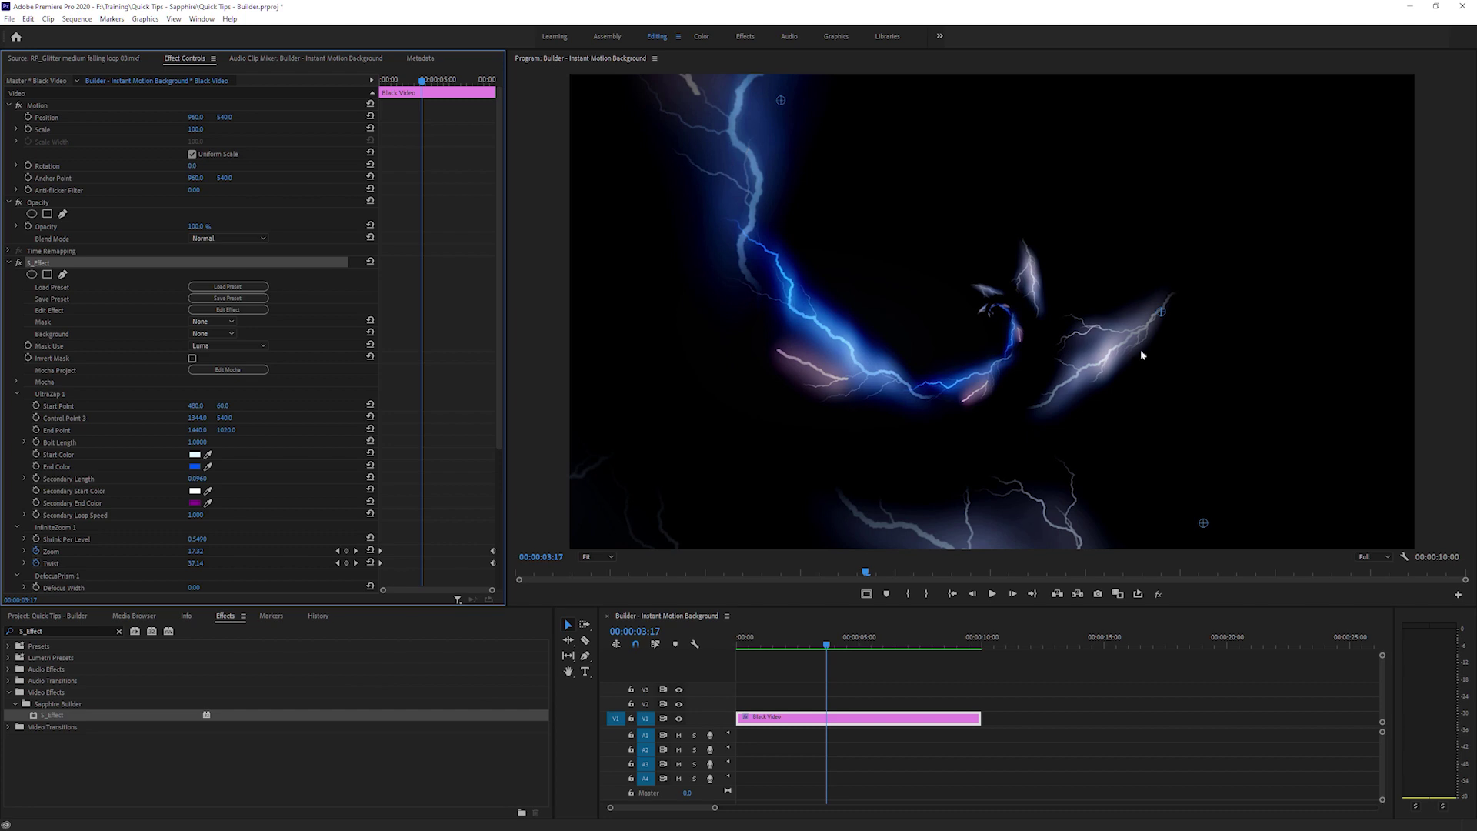
{"action": "left_click_drag", "start_coordinate": [781, 103], "coordinate": [778, 101]}
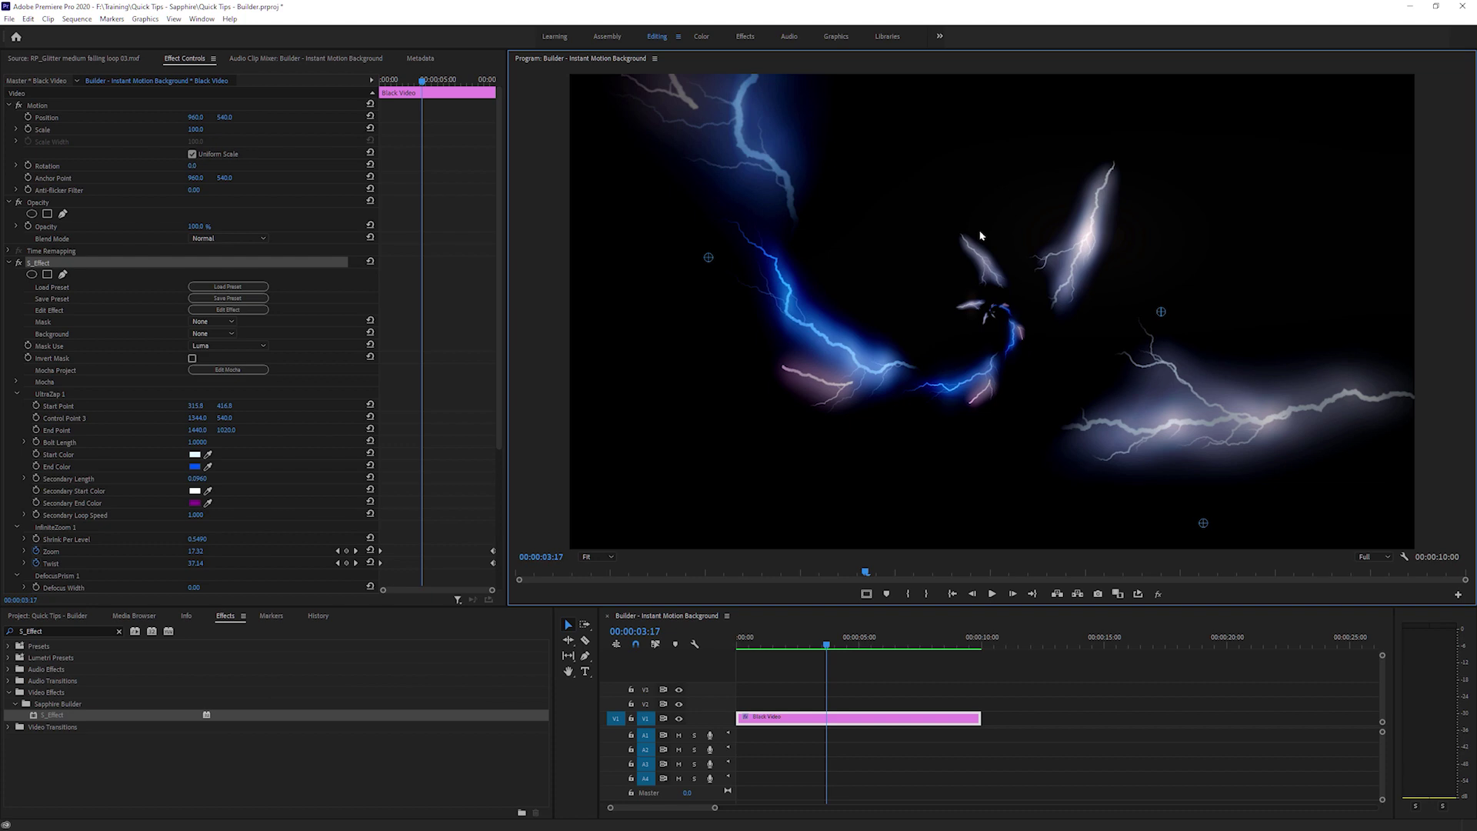
{"action": "key", "text": "ctrl+z"}
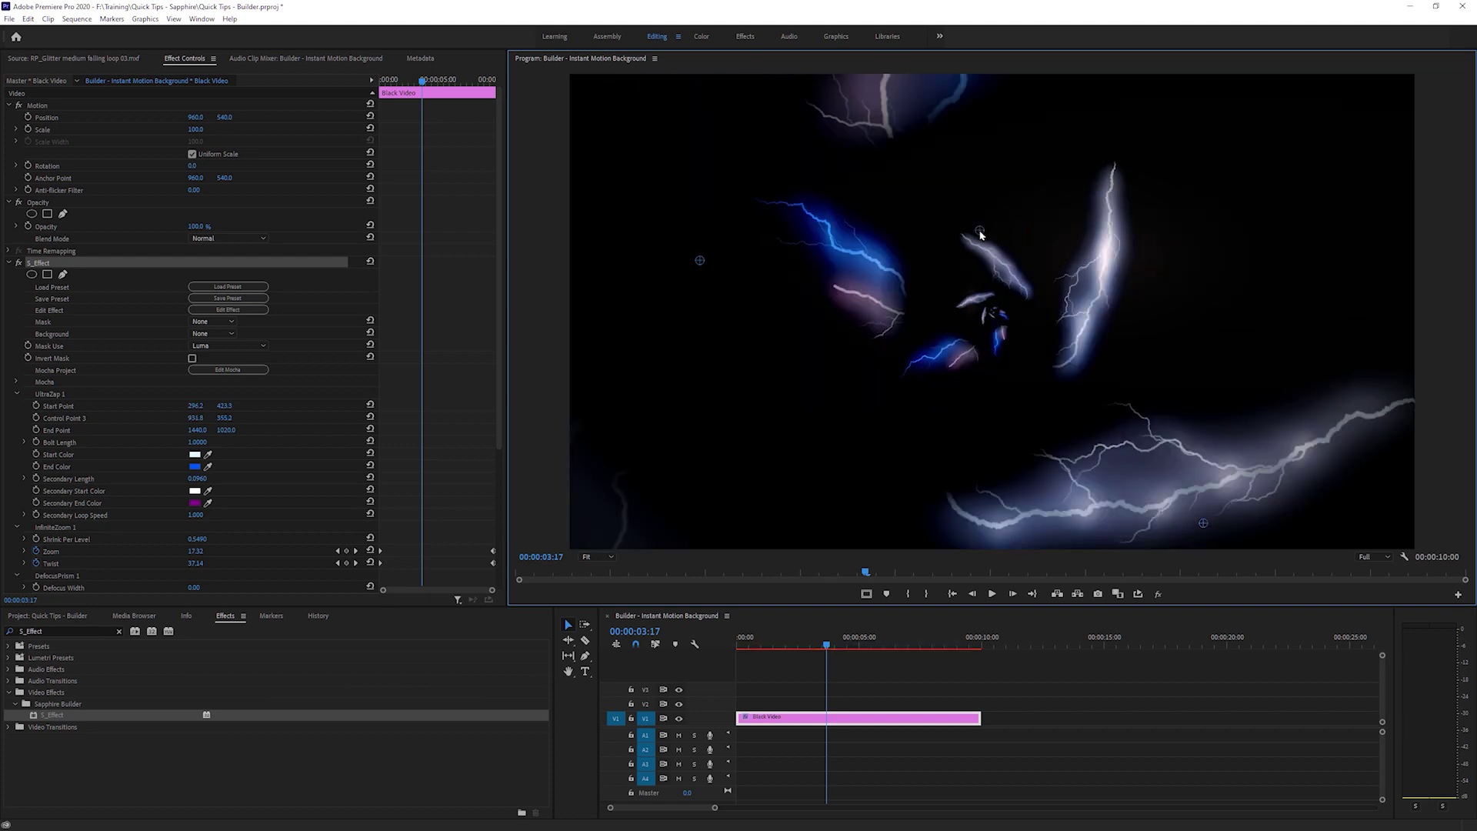
Set both the Secondary End Color and Secondary Start Color to green
{"action": "left_click", "coordinate": [195, 503]}
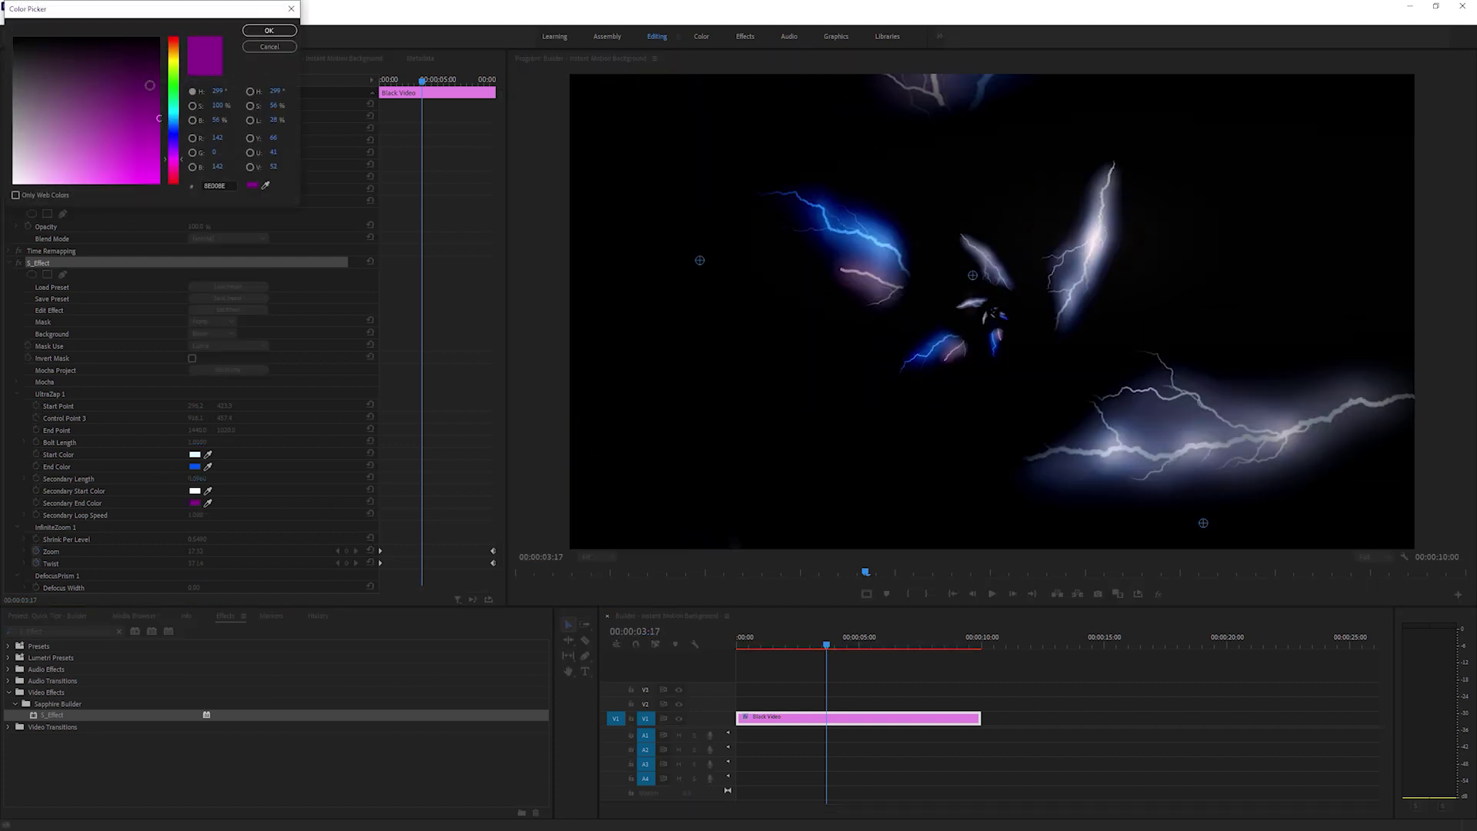
{"action": "left_click", "coordinate": [174, 85]}
{"action": "left_click", "coordinate": [269, 30]}
{"action": "left_click", "coordinate": [195, 490]}
{"action": "left_click", "coordinate": [174, 104]}
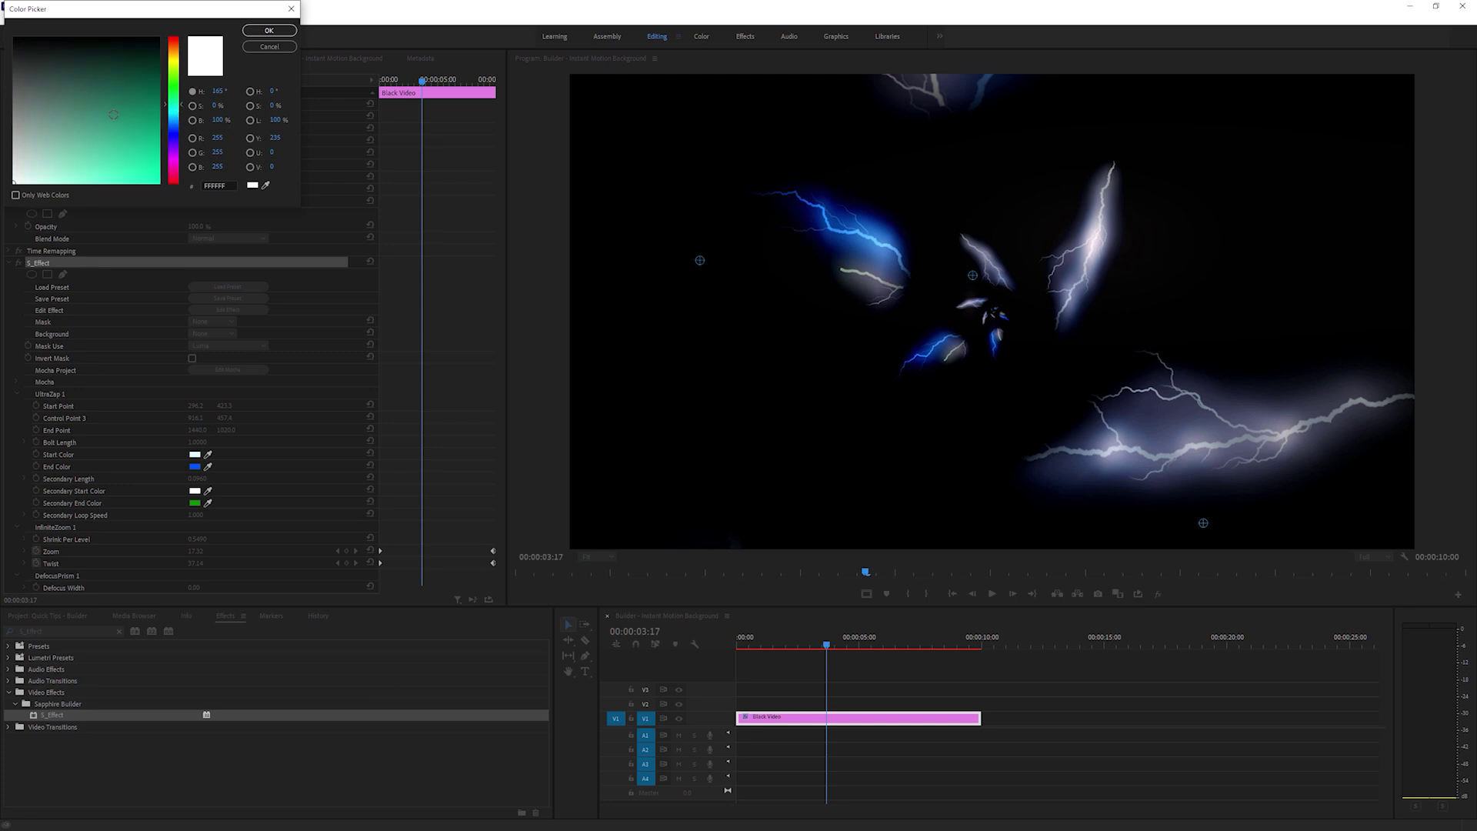
{"action": "left_click", "coordinate": [76, 100]}
Make the bolt Start Color cyan and render the recoloured lightning
{"action": "left_click", "coordinate": [268, 30]}
{"action": "left_click", "coordinate": [195, 454]}
{"action": "left_click", "coordinate": [116, 77]}
{"action": "left_click", "coordinate": [269, 30]}
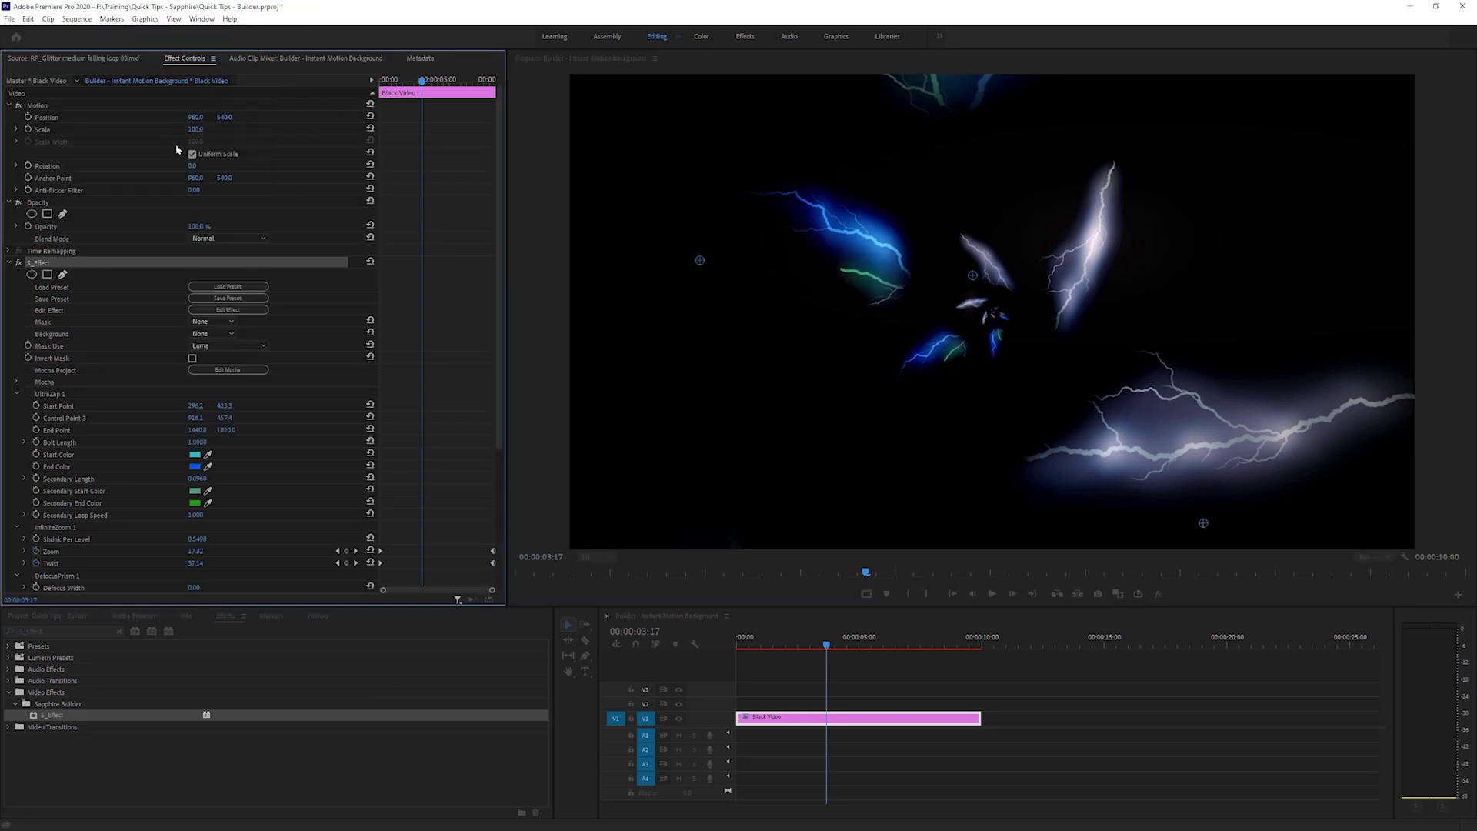
{"action": "key", "text": "Return"}
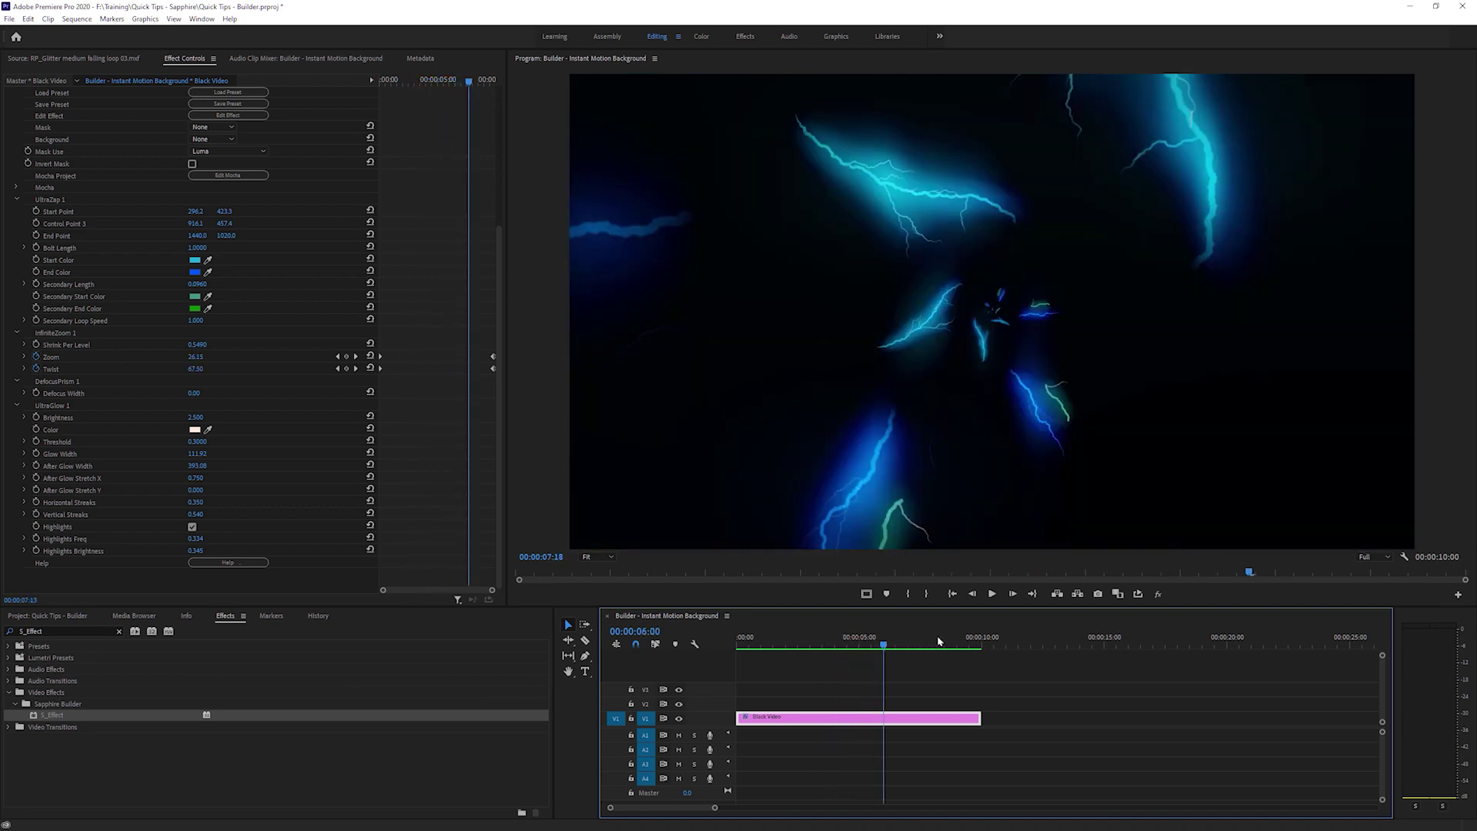
Scrub the lightning, then open the Film Wash Glitter 4K bin and preview RP_Glitter blast below 04
{"action": "left_click_drag", "start_coordinate": [938, 641], "coordinate": [615, 573]}
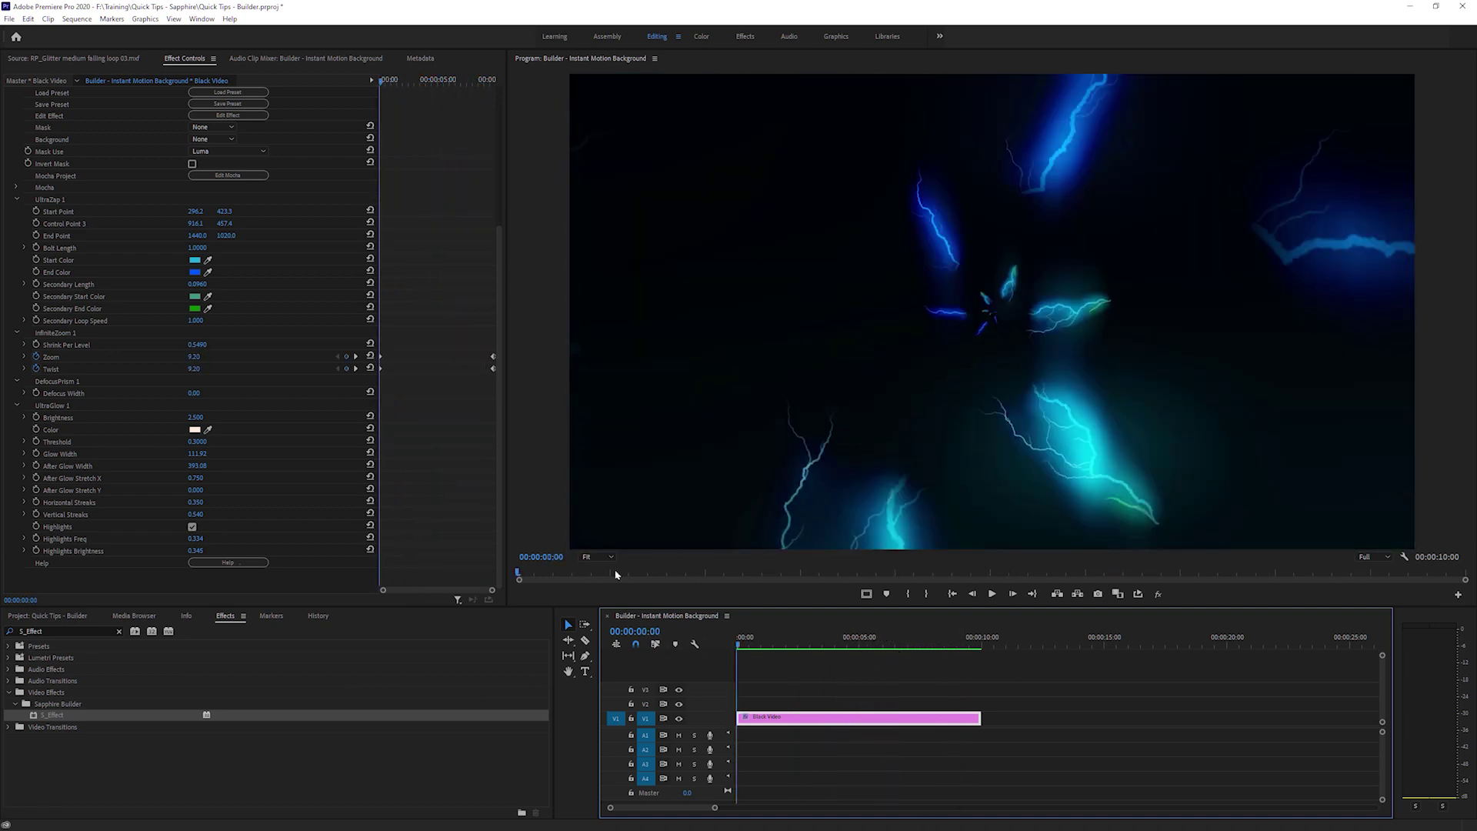
{"action": "left_click", "coordinate": [73, 621]}
{"action": "double_click", "coordinate": [197, 692]}
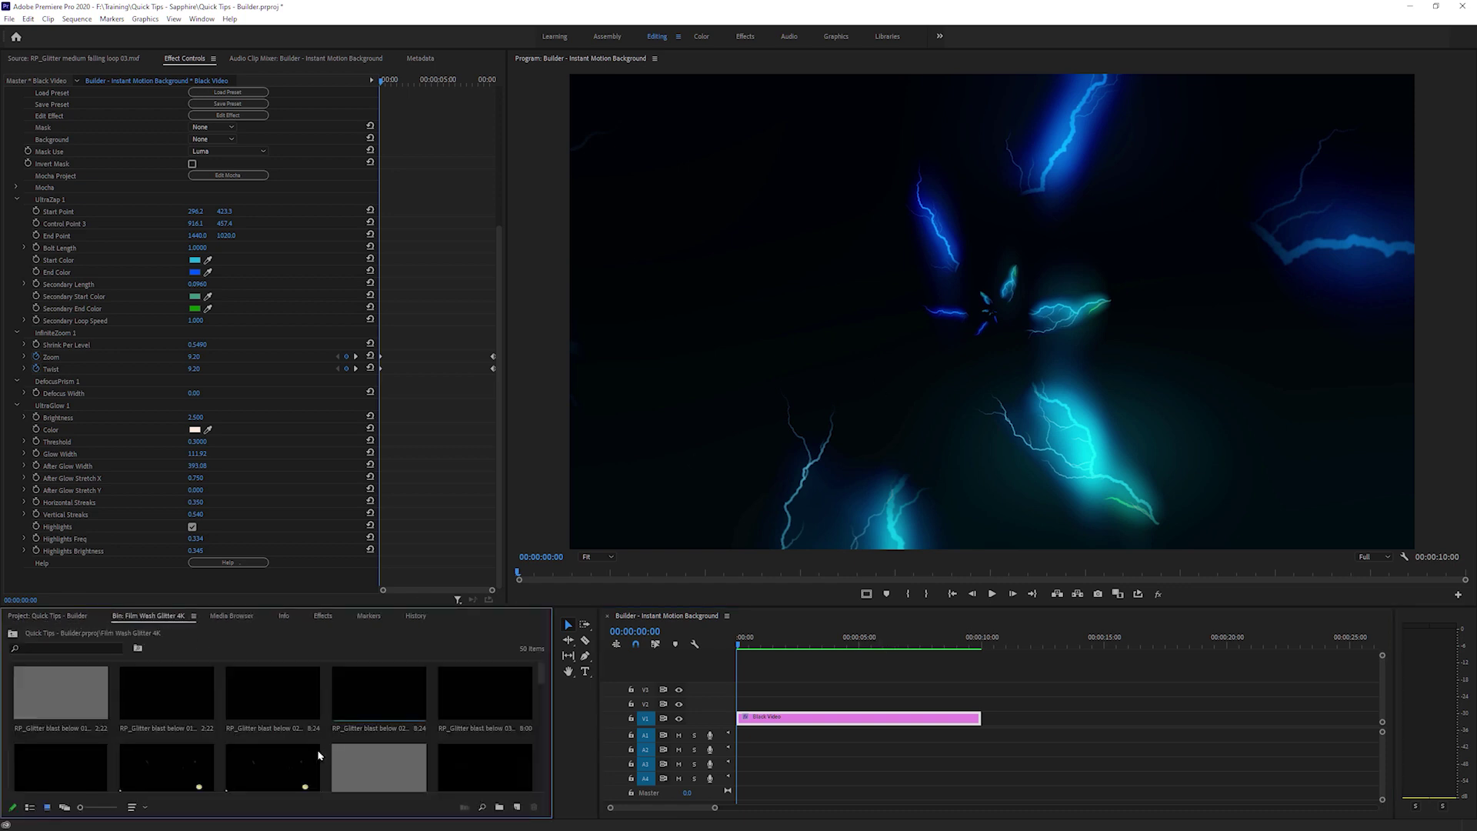
{"action": "double_click", "coordinate": [271, 776]}
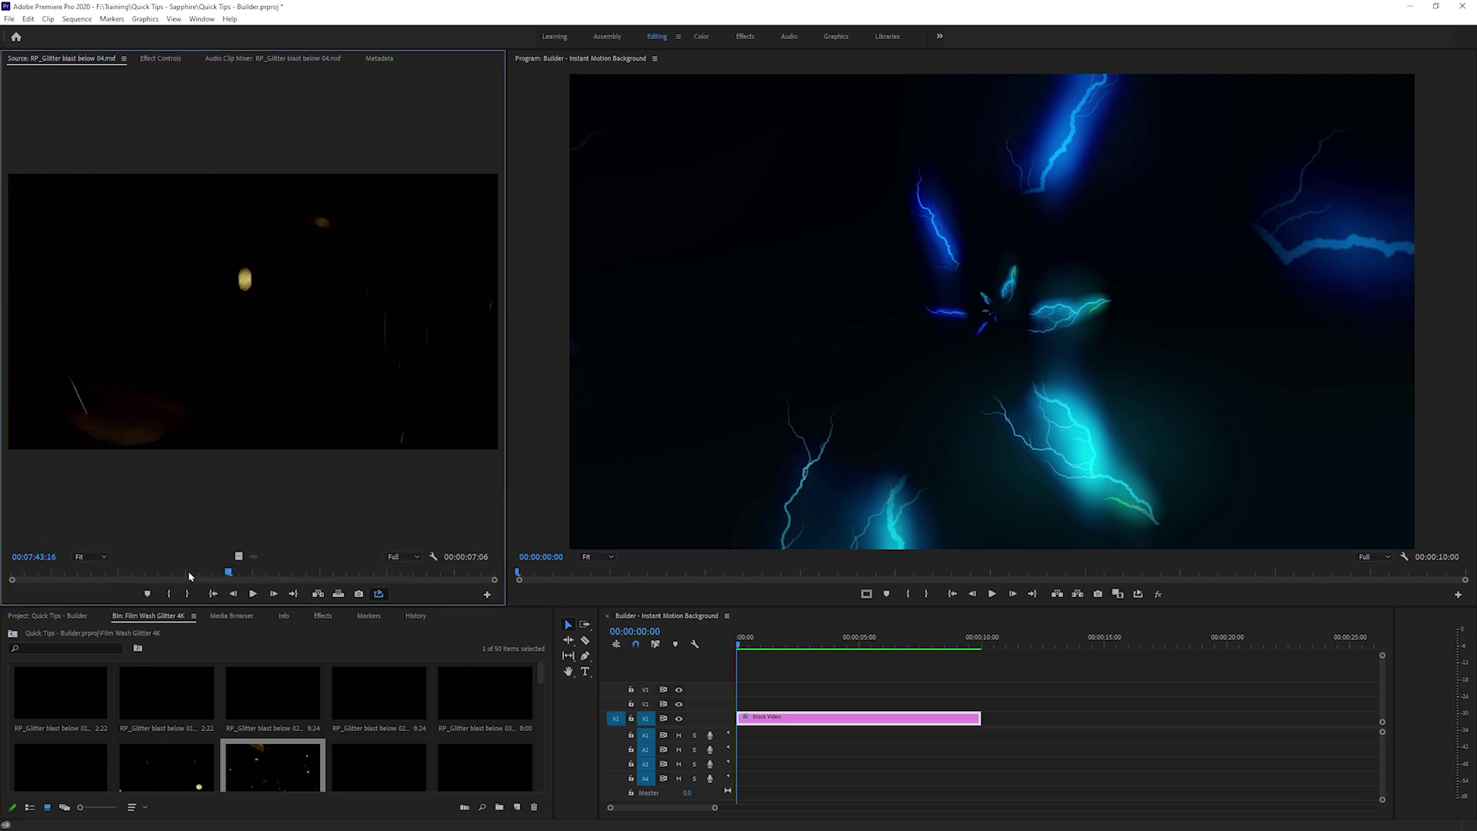
{"action": "left_click_drag", "start_coordinate": [189, 575], "coordinate": [78, 573]}
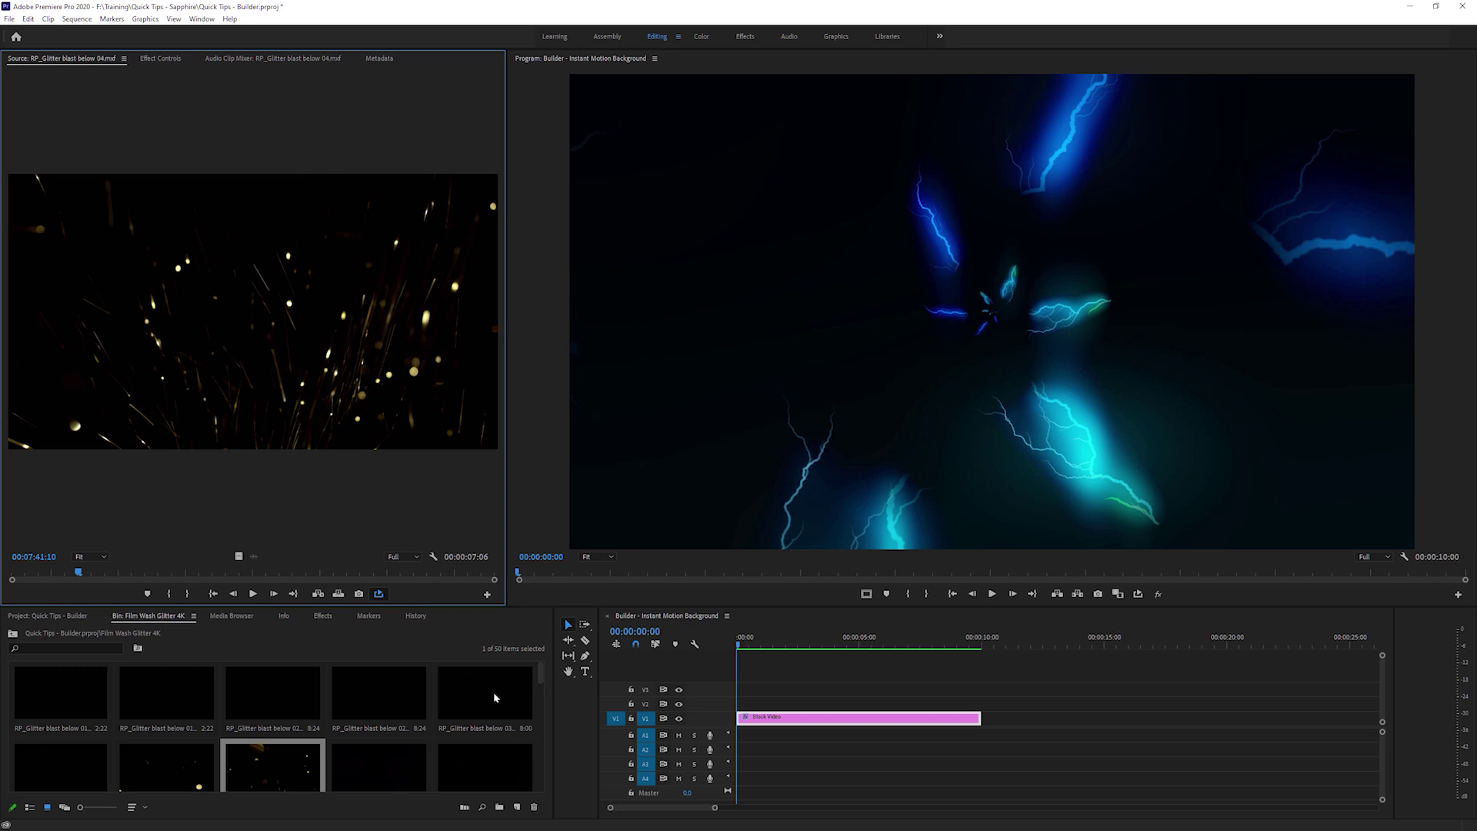
Preview RP_Glitter bokeh loop 01 and place its video on V1 after the Black Video clip
{"action": "left_click_drag", "start_coordinate": [544, 681], "coordinate": [544, 703]}
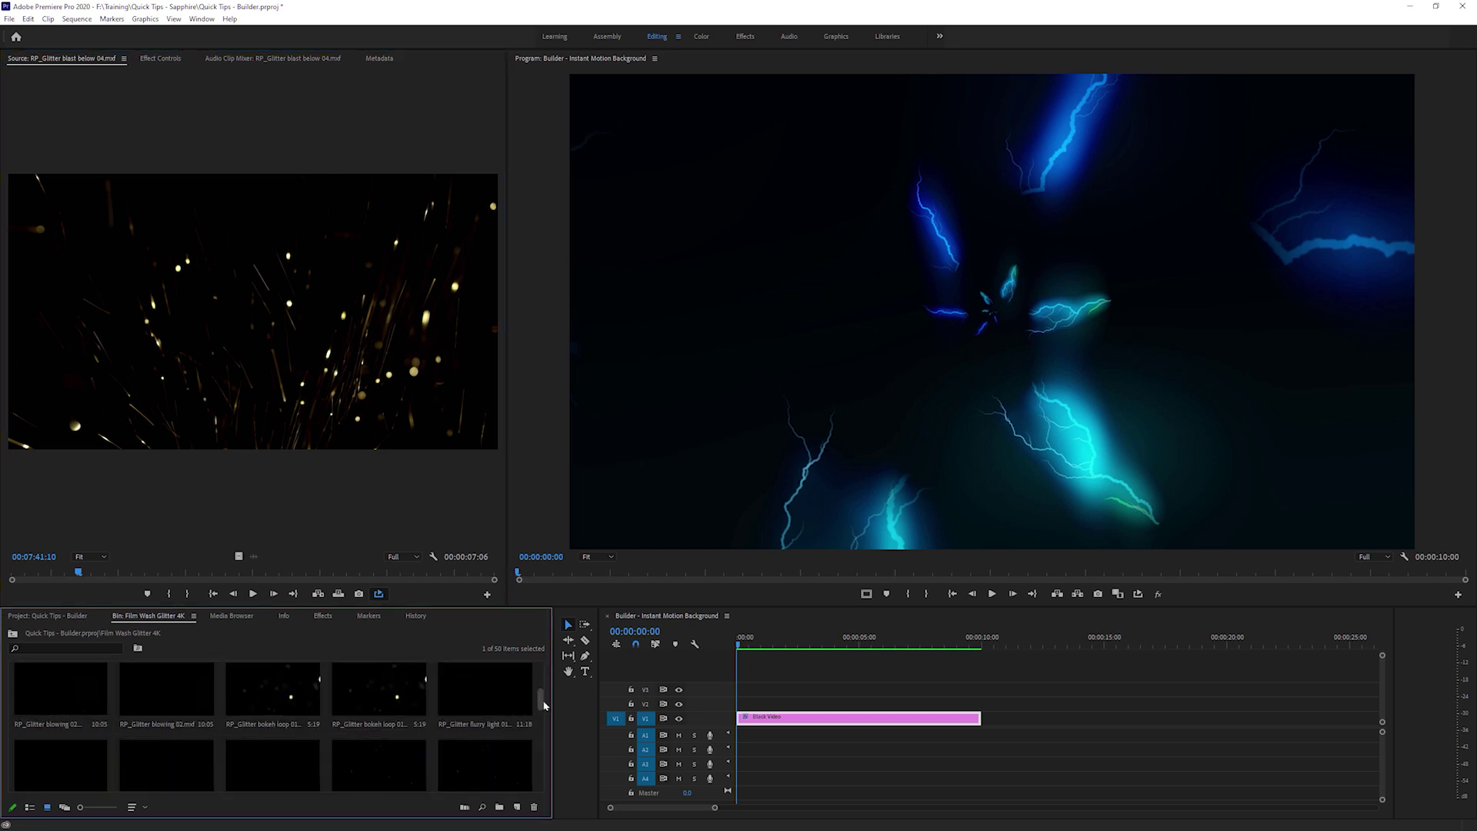
{"action": "left_click_drag", "start_coordinate": [177, 524], "coordinate": [176, 524]}
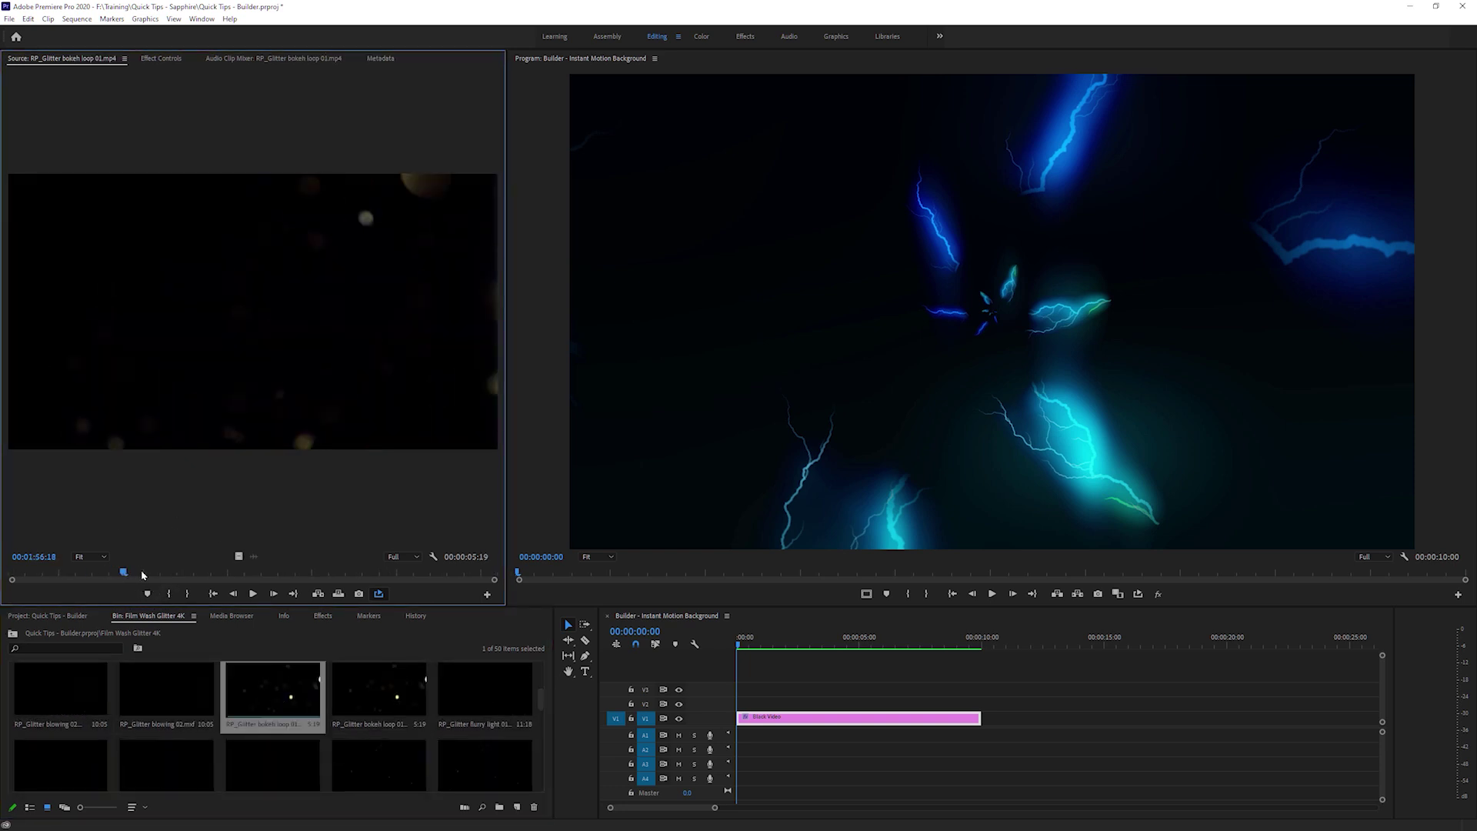
{"action": "left_click_drag", "start_coordinate": [126, 573], "coordinate": [438, 573]}
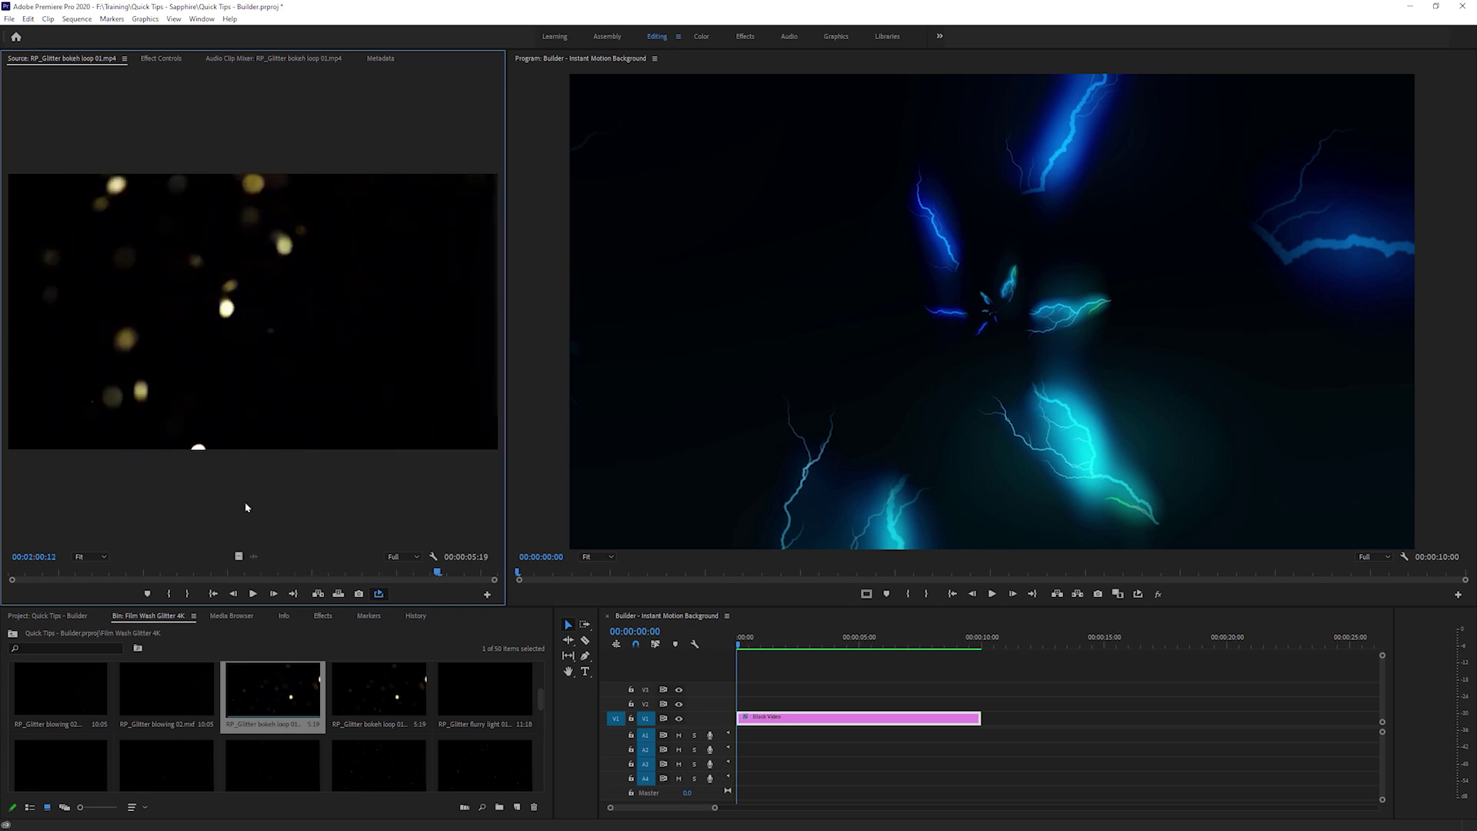
{"action": "left_click_drag", "start_coordinate": [242, 556], "coordinate": [1024, 729]}
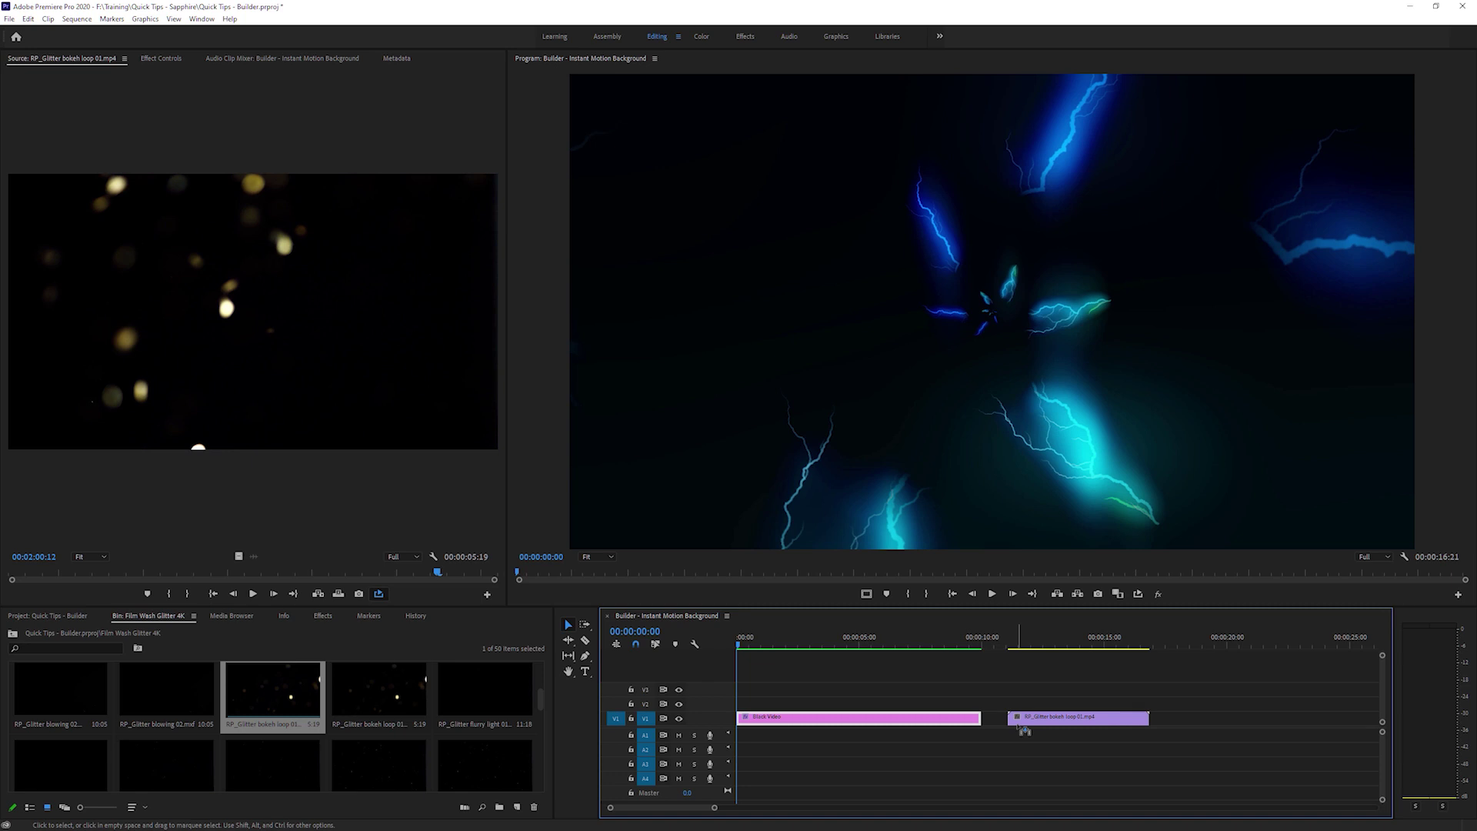
Drag S_Effect onto the RP_Glitter bokeh clip and launch Load Preset from Effect Controls
{"action": "left_click", "coordinate": [1024, 643]}
{"action": "left_click", "coordinate": [71, 619]}
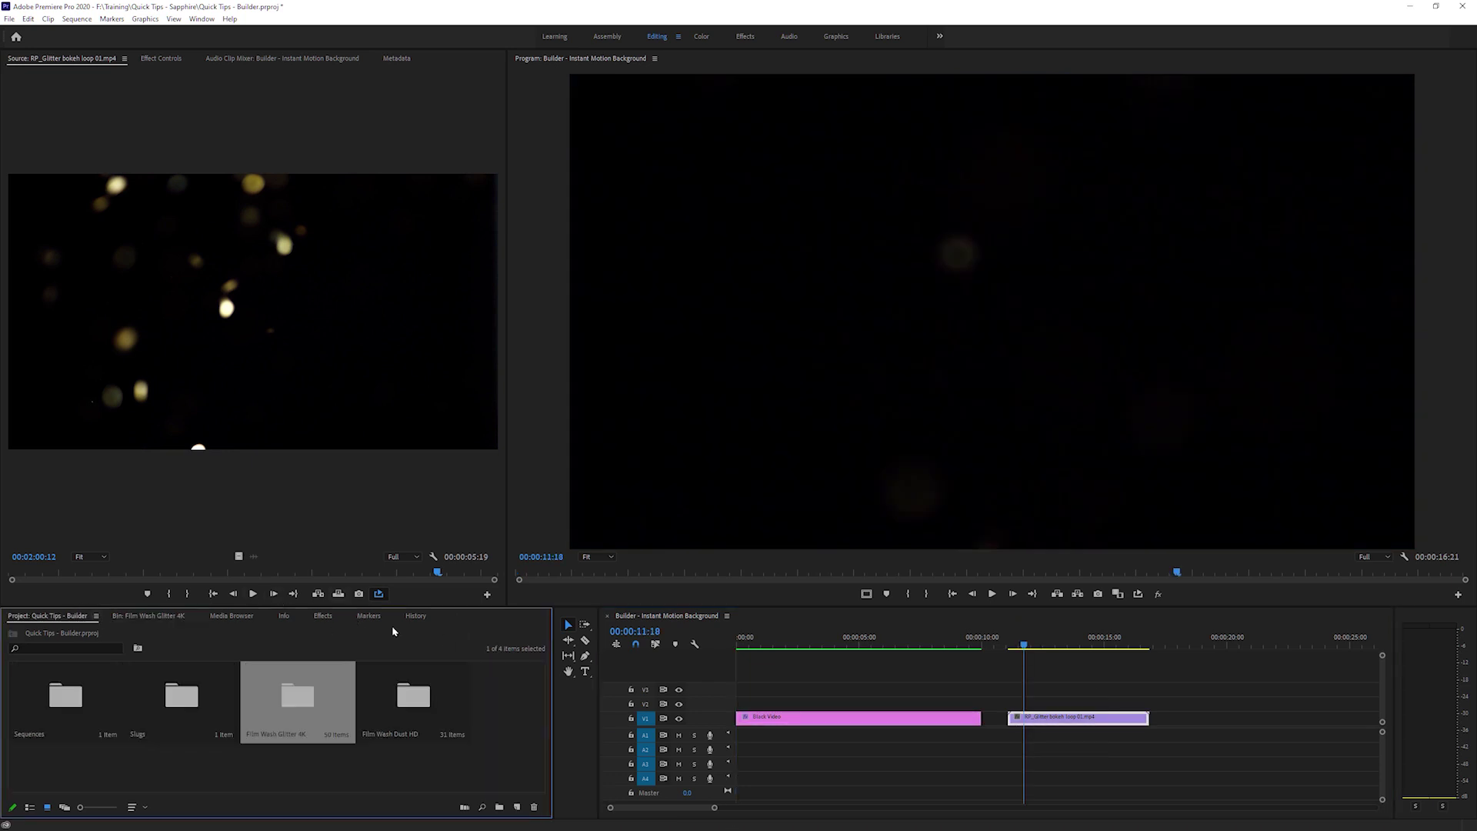
{"action": "left_click", "coordinate": [323, 616]}
{"action": "left_click_drag", "start_coordinate": [61, 719], "coordinate": [1065, 719]}
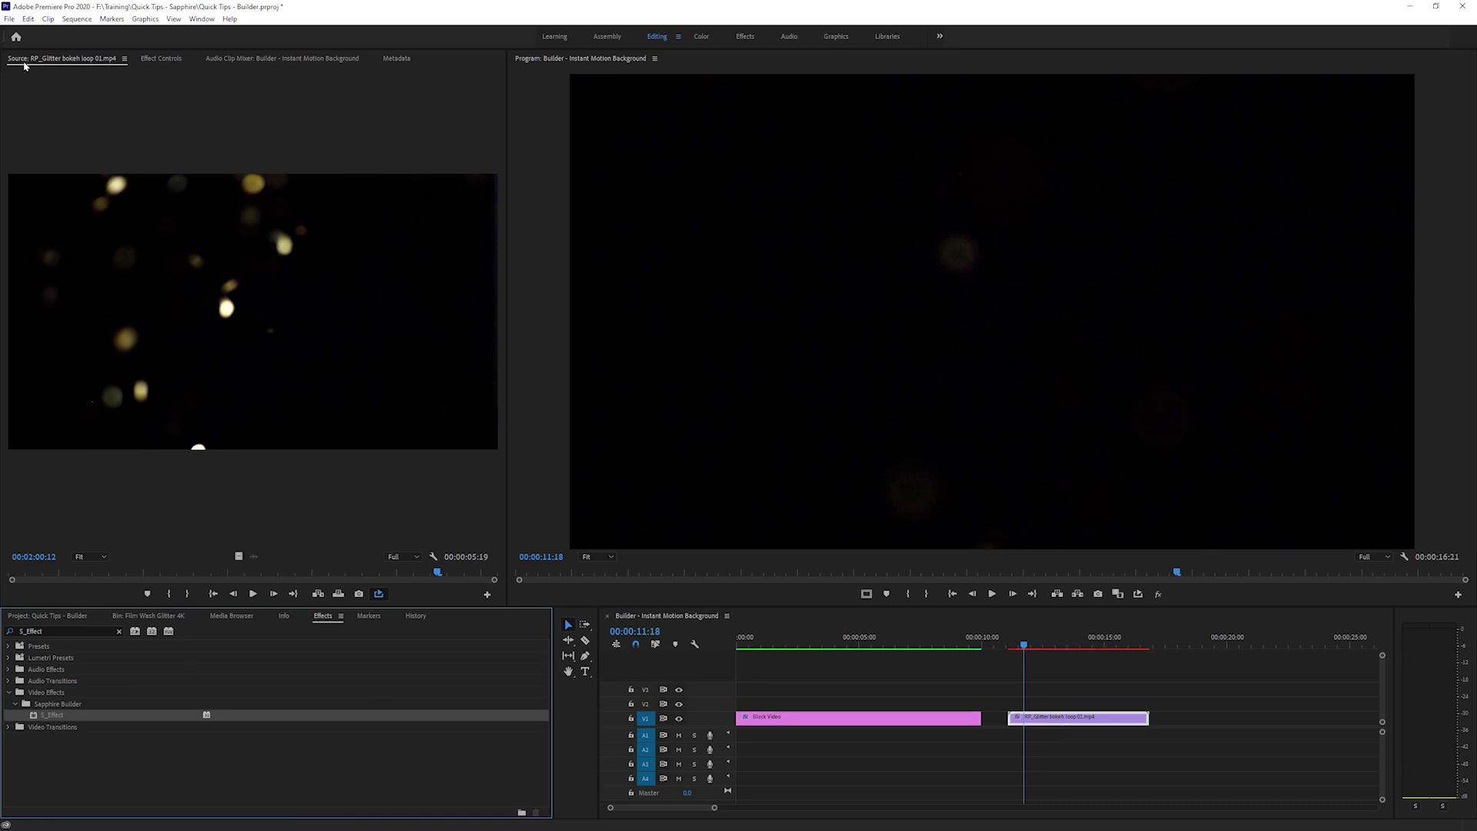
{"action": "left_click", "coordinate": [158, 59]}
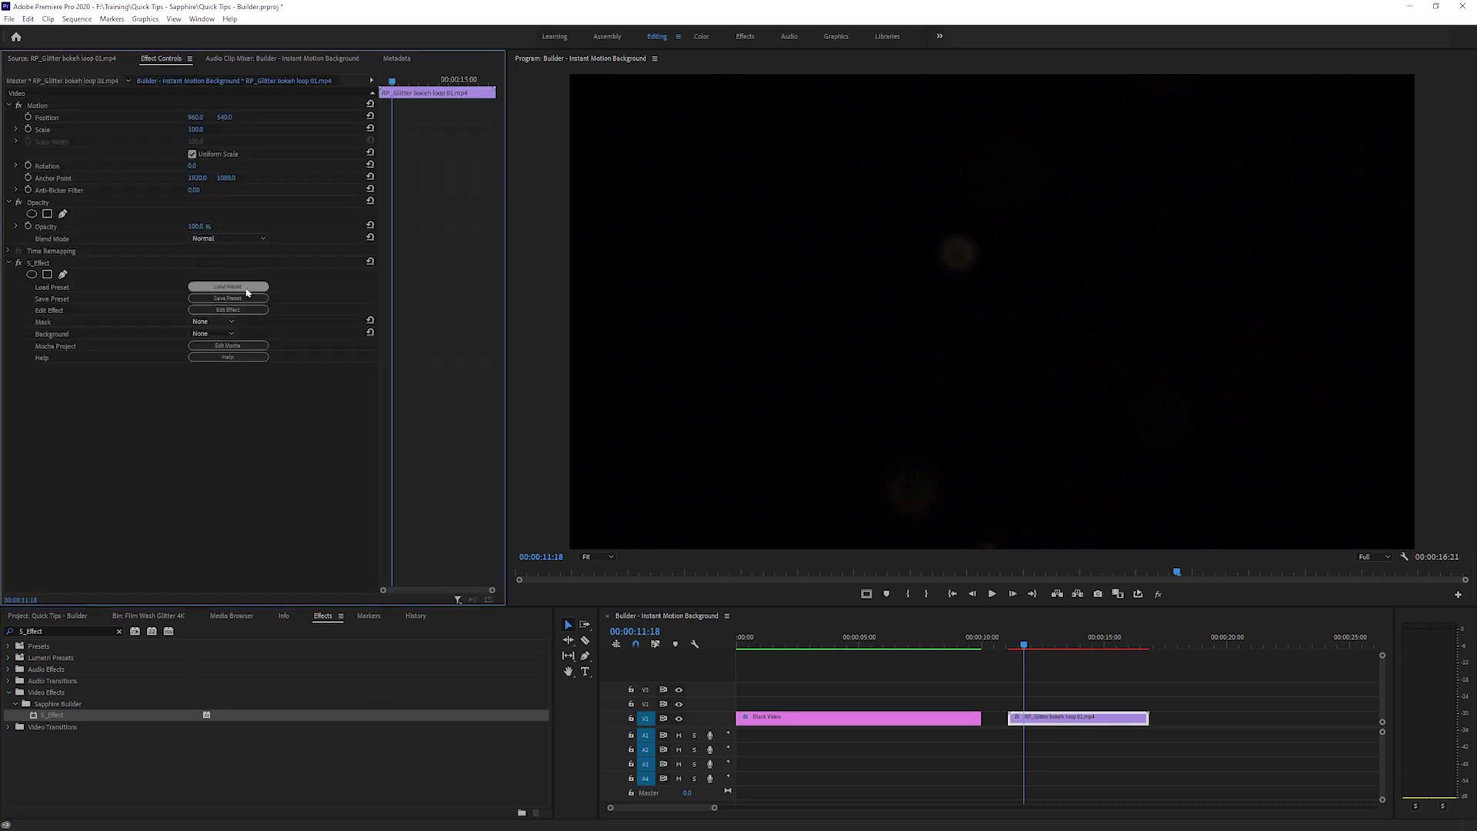
{"action": "left_click", "coordinate": [245, 287]}
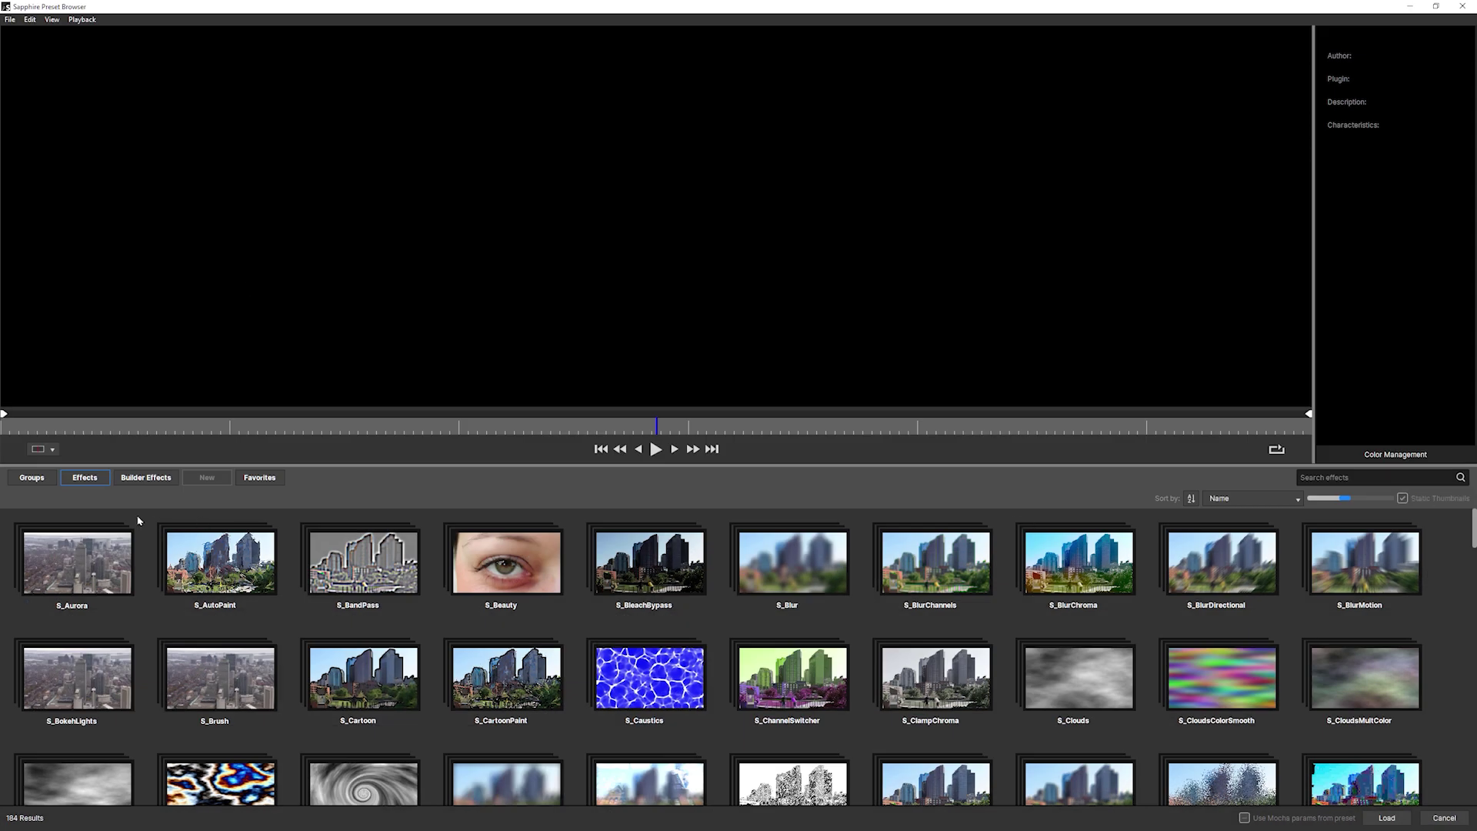
Search the Builder Effects presets for 'instan' and load Instant Motion Background
{"action": "left_click", "coordinate": [147, 477]}
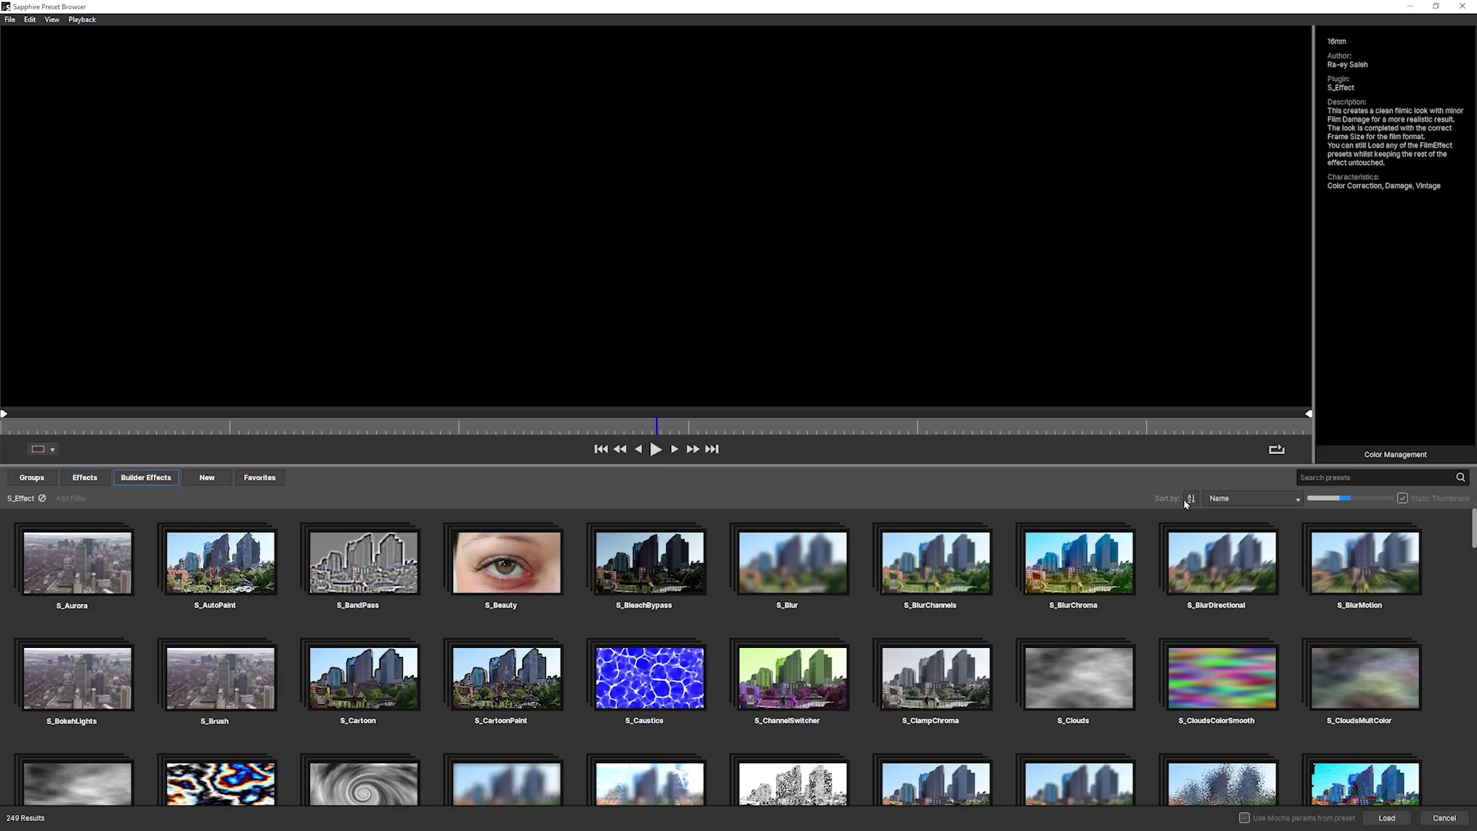
{"action": "left_click", "coordinate": [1339, 476]}
{"action": "type", "text": "in"}
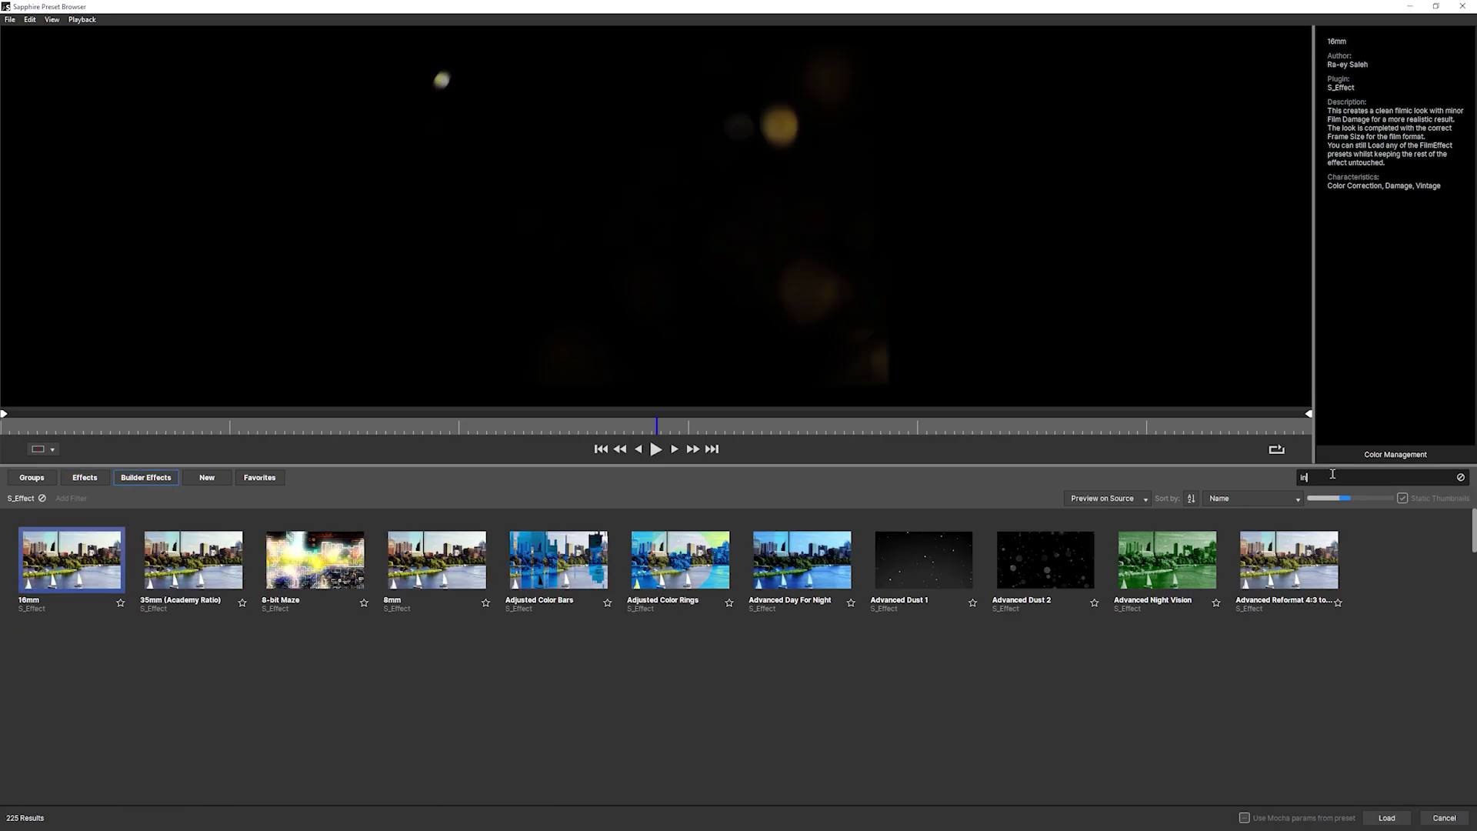
{"action": "type", "text": "stan"}
{"action": "left_click", "coordinate": [179, 588]}
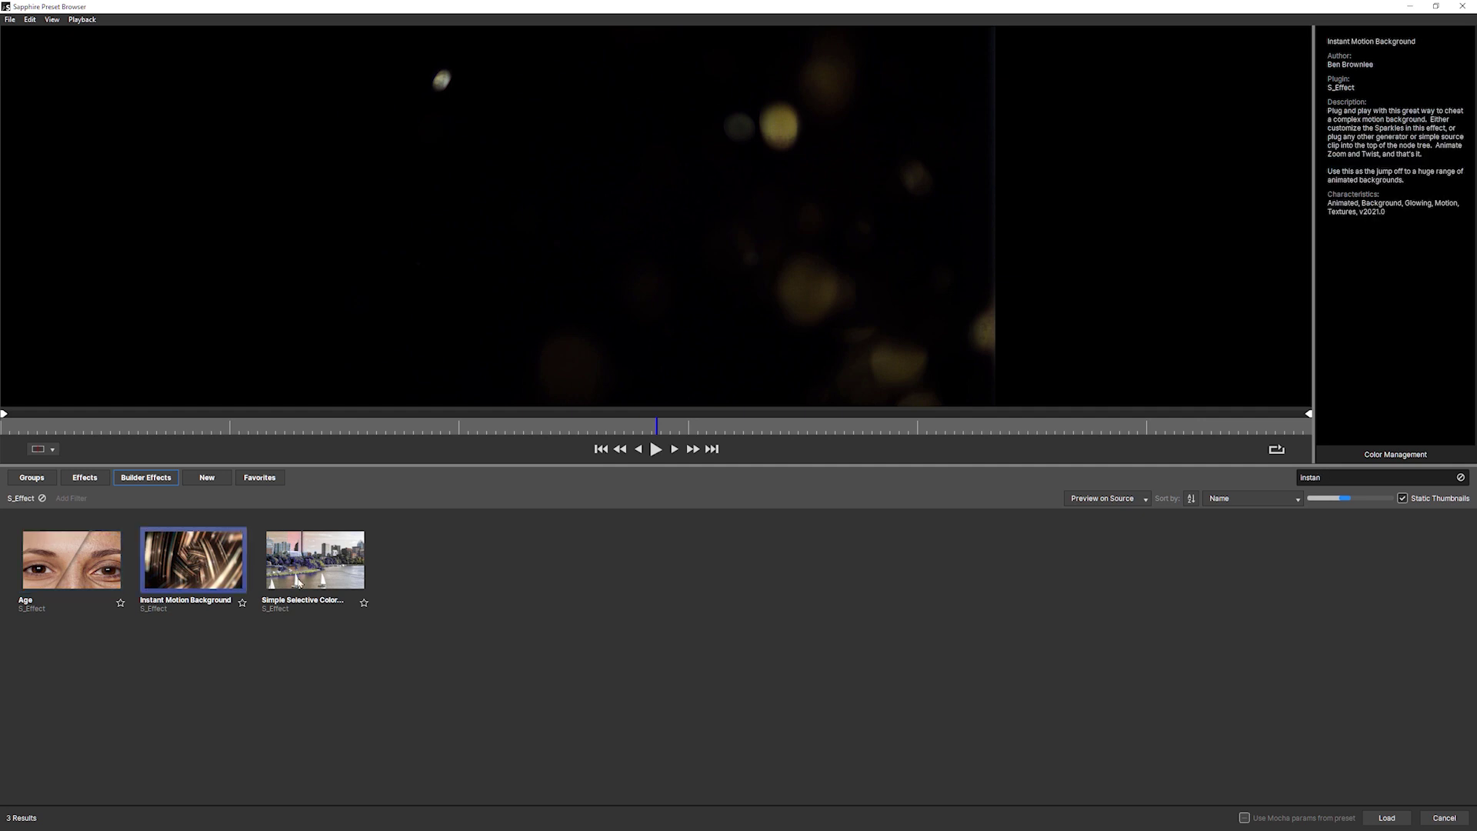
{"action": "left_click", "coordinate": [1393, 817]}
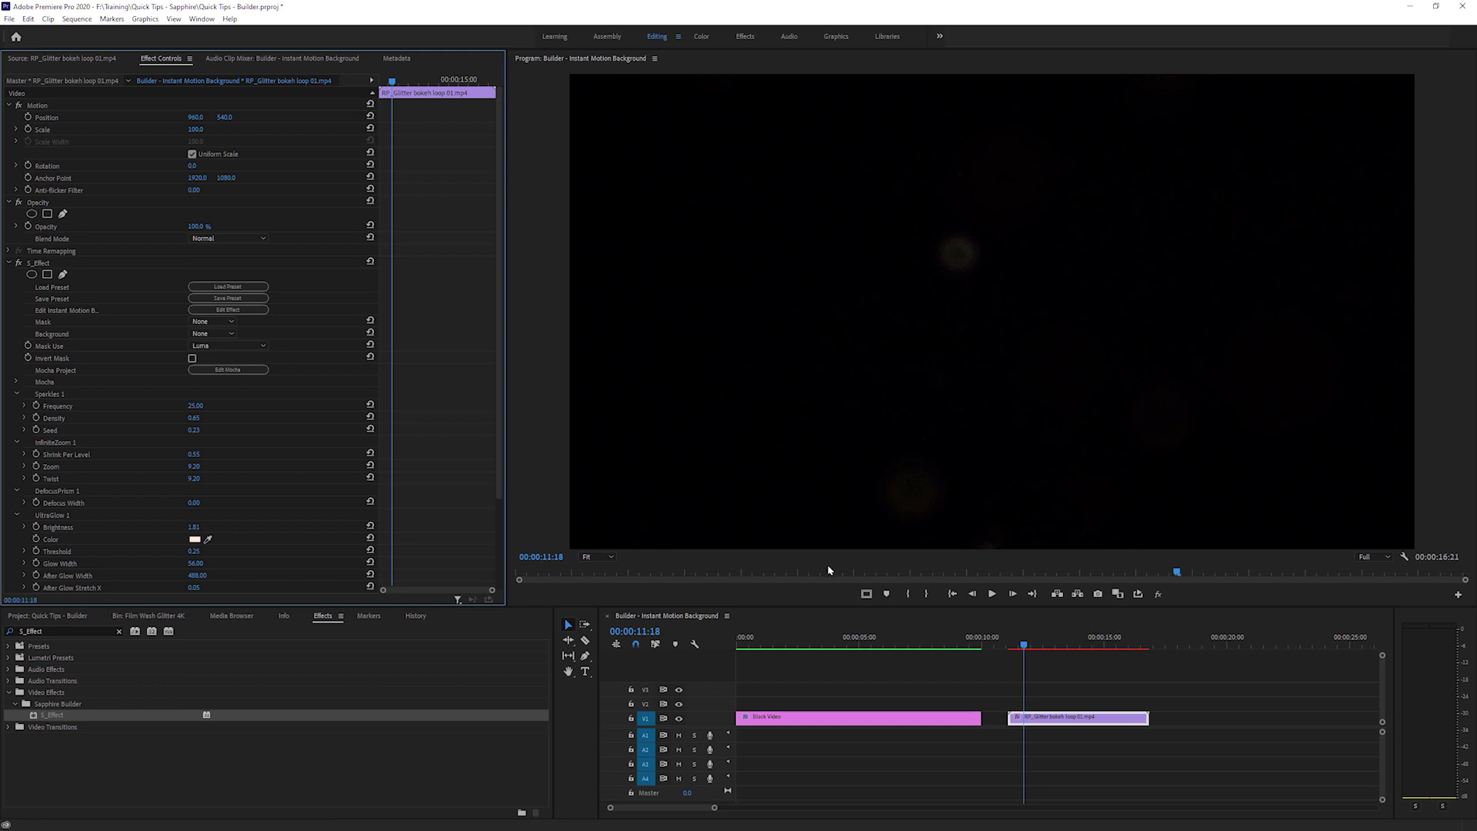
Route the glitter clip's Source node into WipeCircle1 instead of Sparkles1 and apply the edit
{"action": "left_click", "coordinate": [230, 307]}
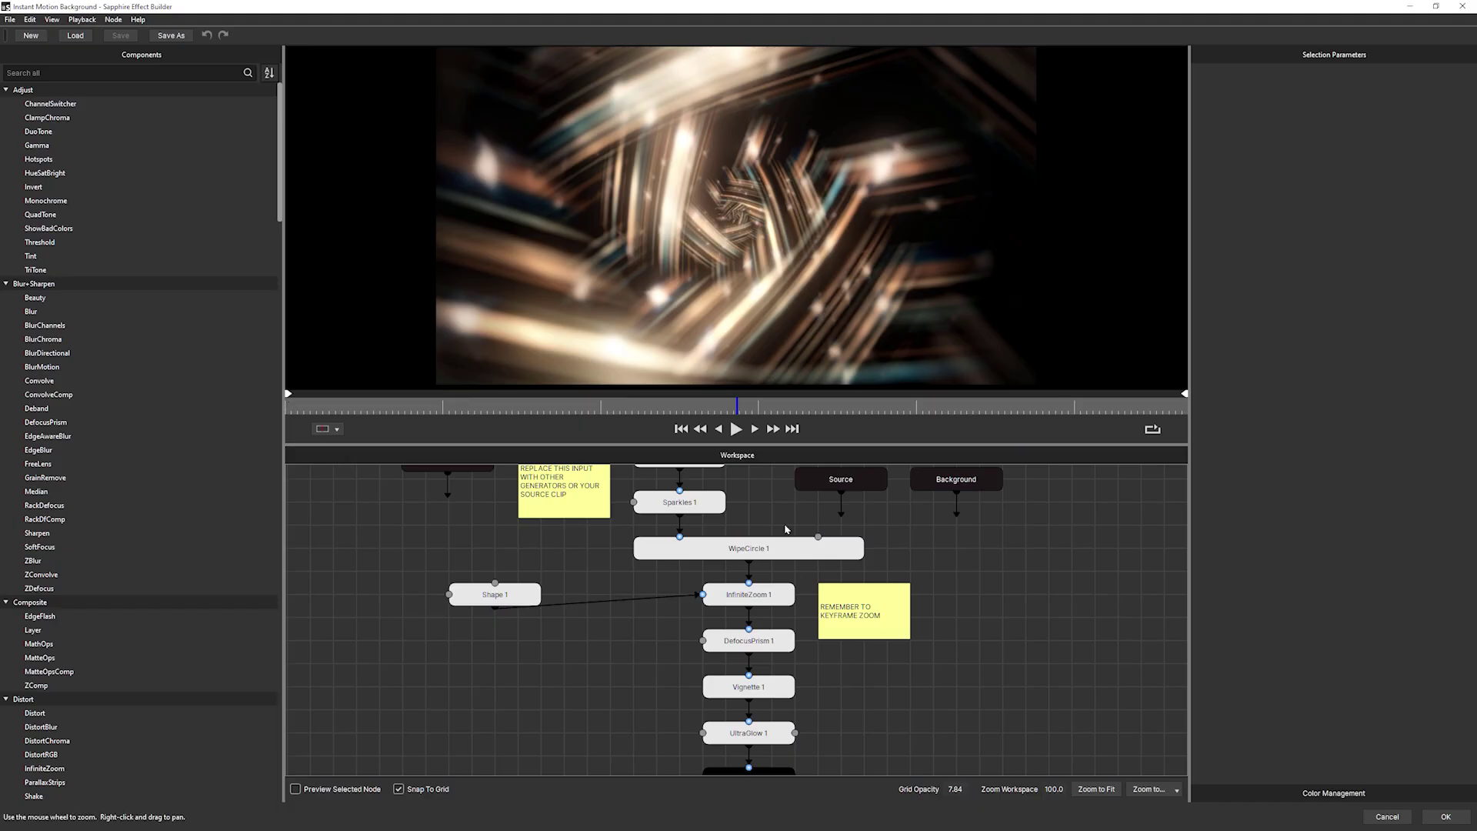
{"action": "left_click_drag", "start_coordinate": [844, 515], "coordinate": [680, 537]}
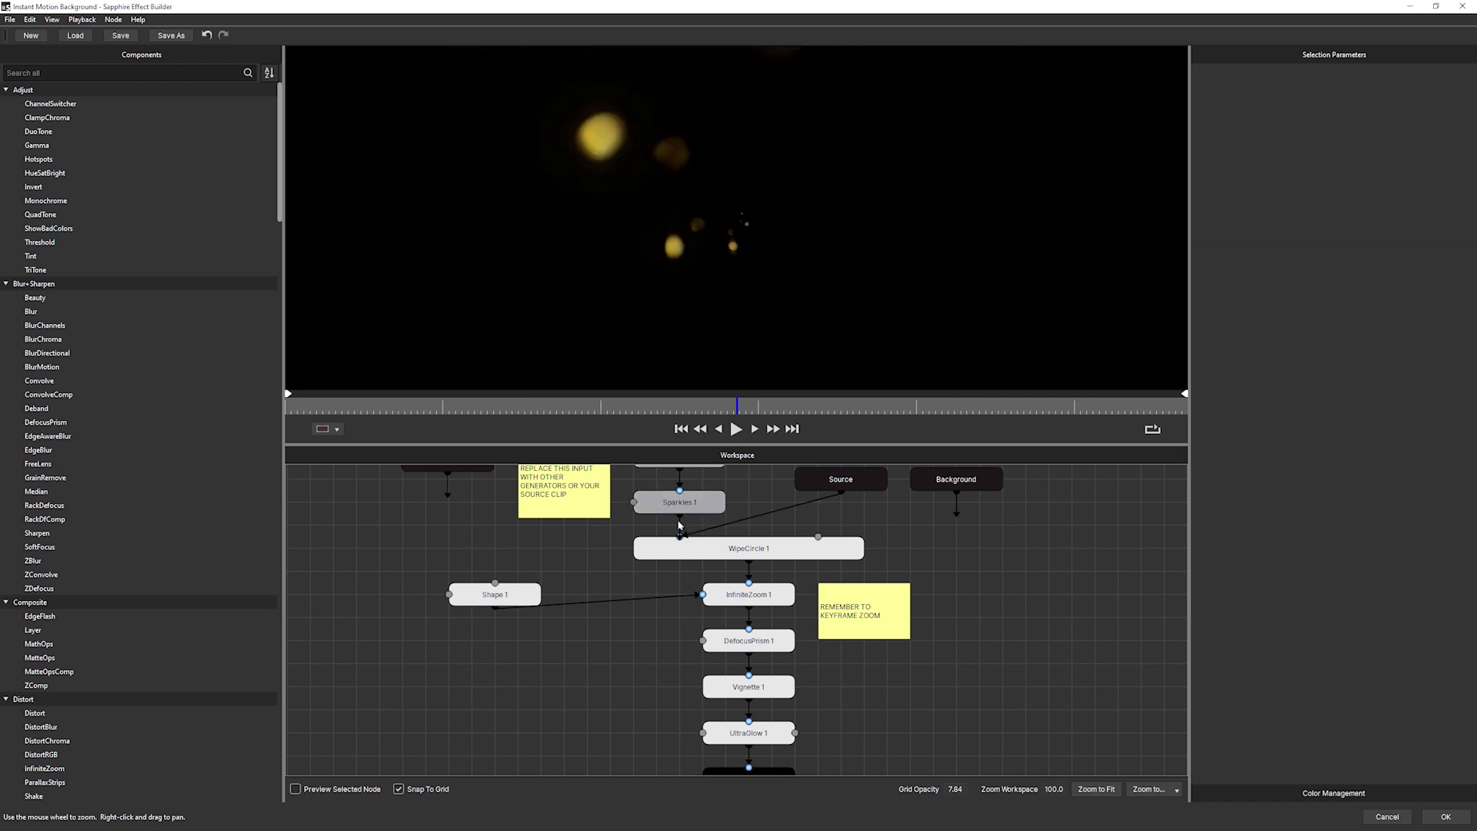
{"action": "left_click", "coordinate": [687, 510]}
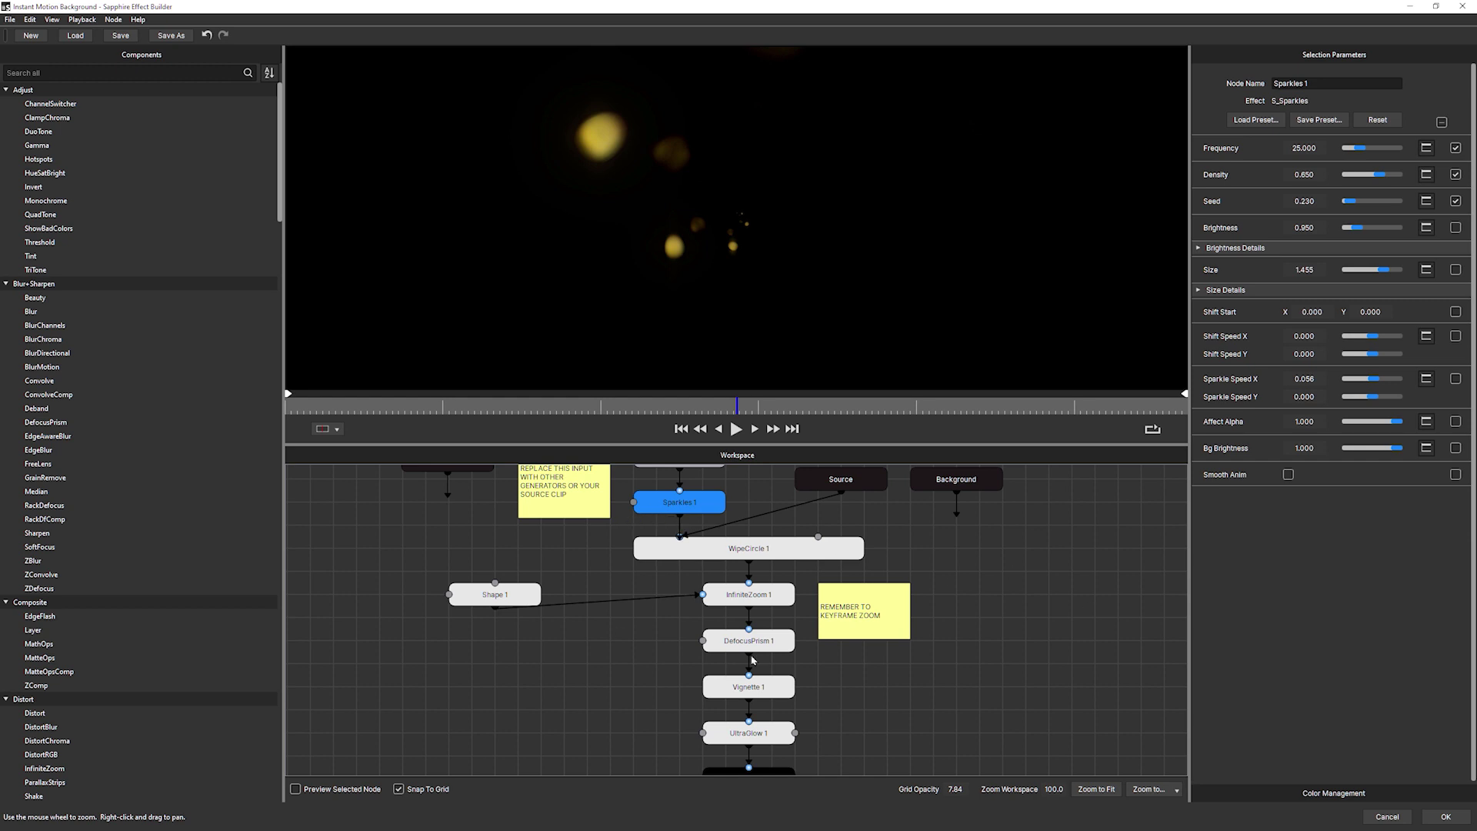
{"action": "left_click", "coordinate": [1446, 817]}
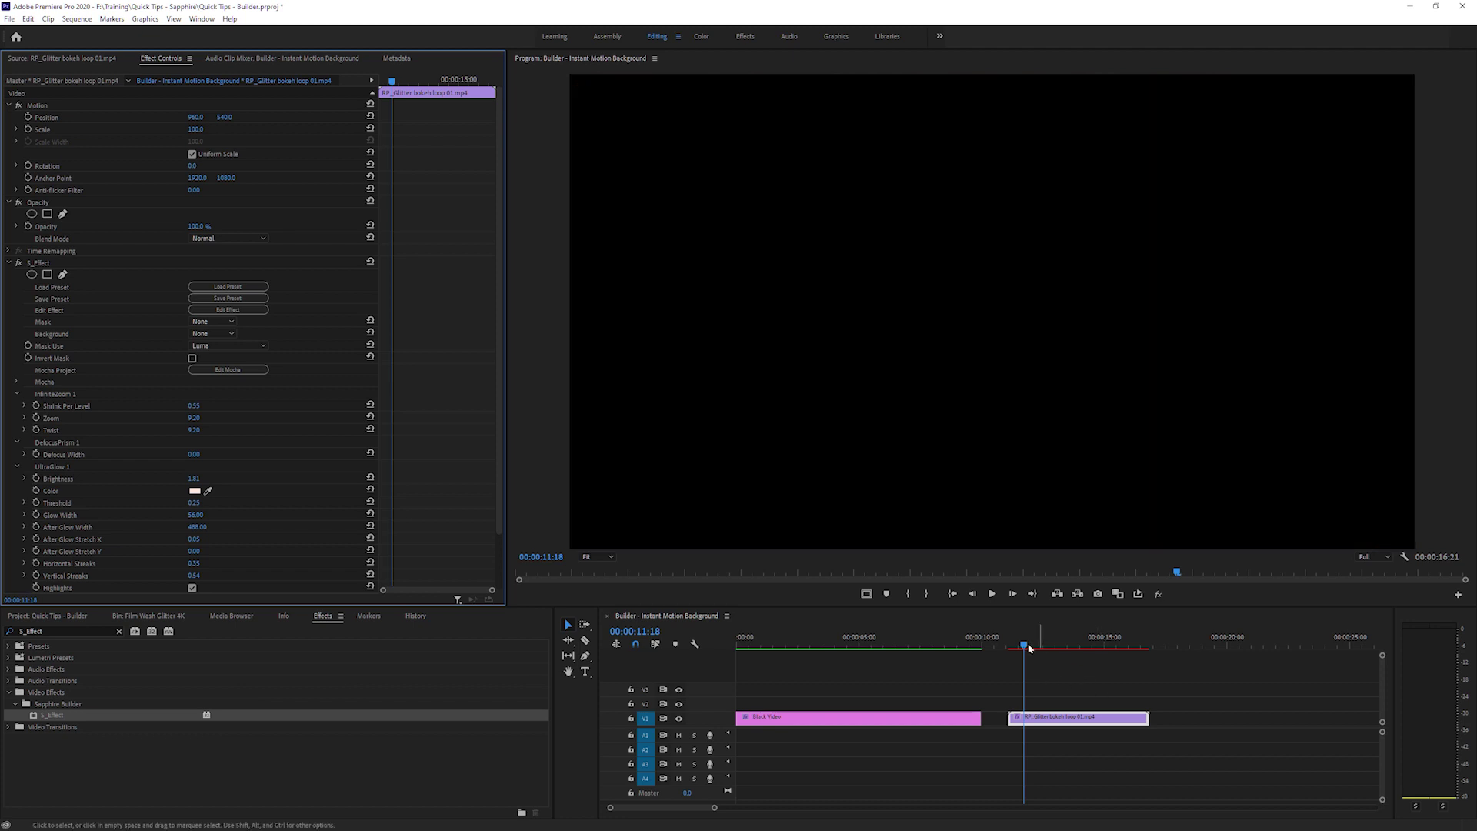
At the glitter clip's start, set a Zoom keyframe at 9.20
{"action": "left_click_drag", "start_coordinate": [1029, 649], "coordinate": [1008, 647]}
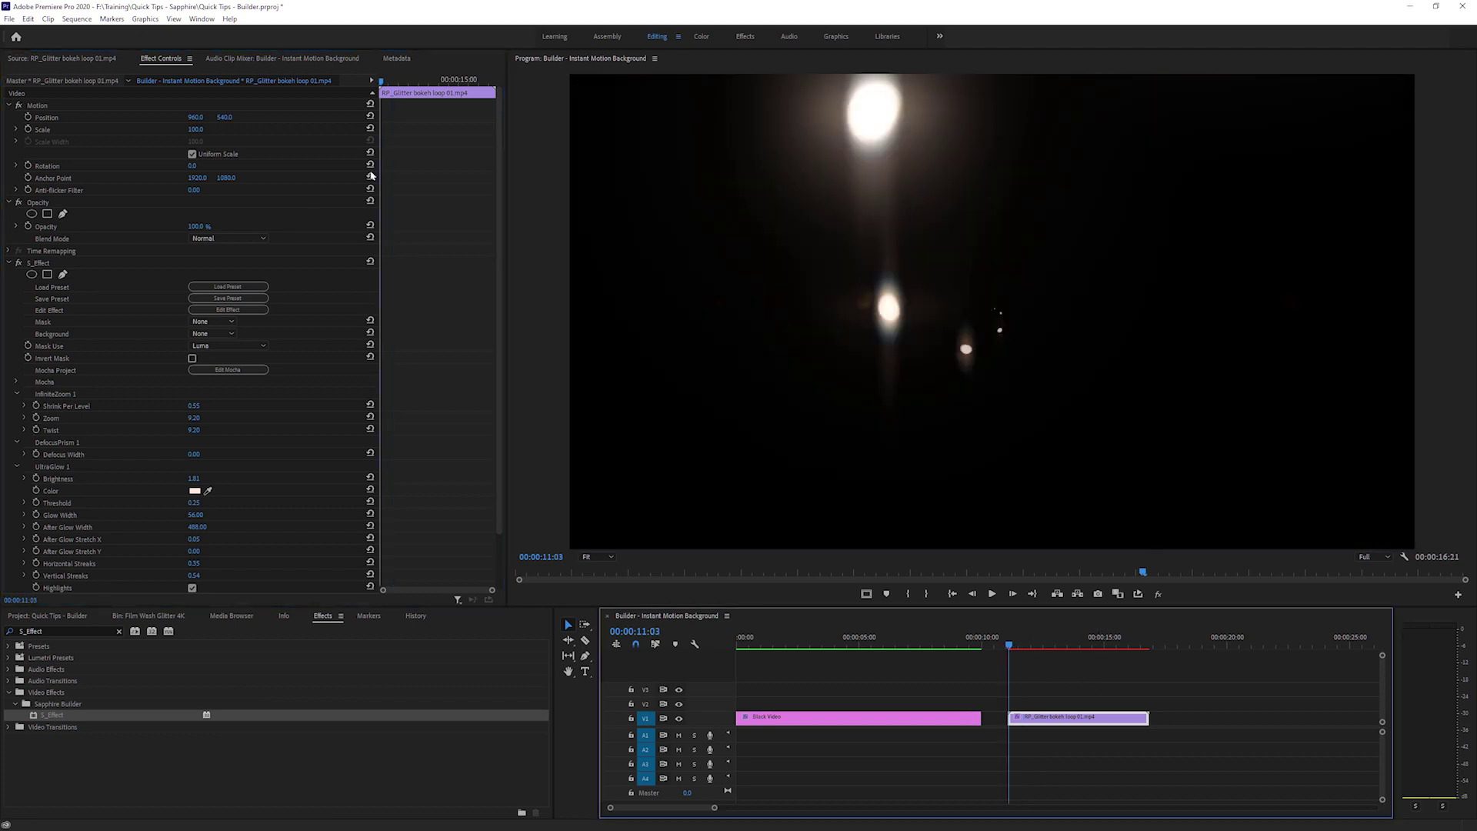
{"action": "left_click", "coordinate": [35, 431]}
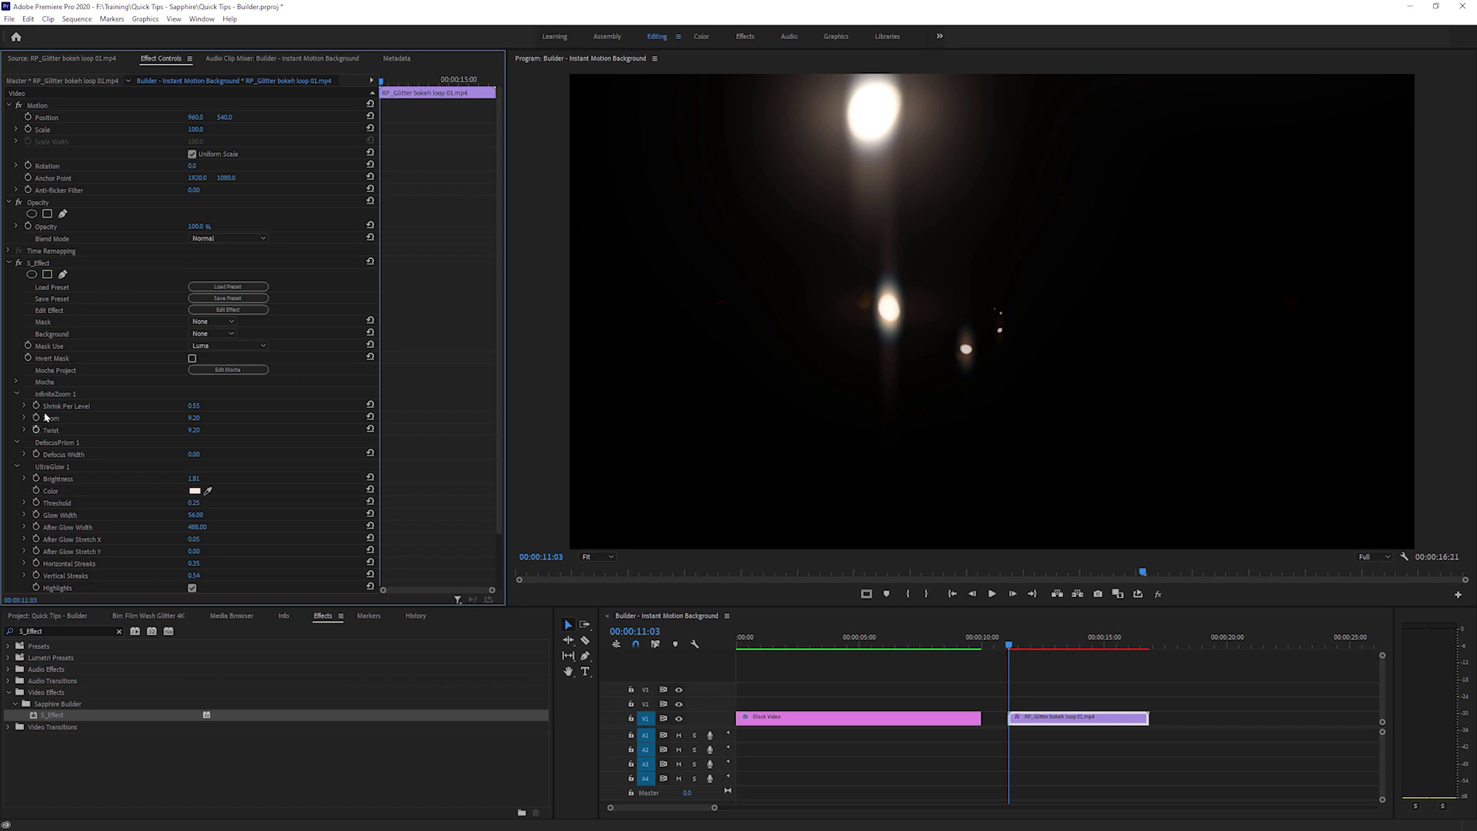
{"action": "left_click", "coordinate": [36, 417]}
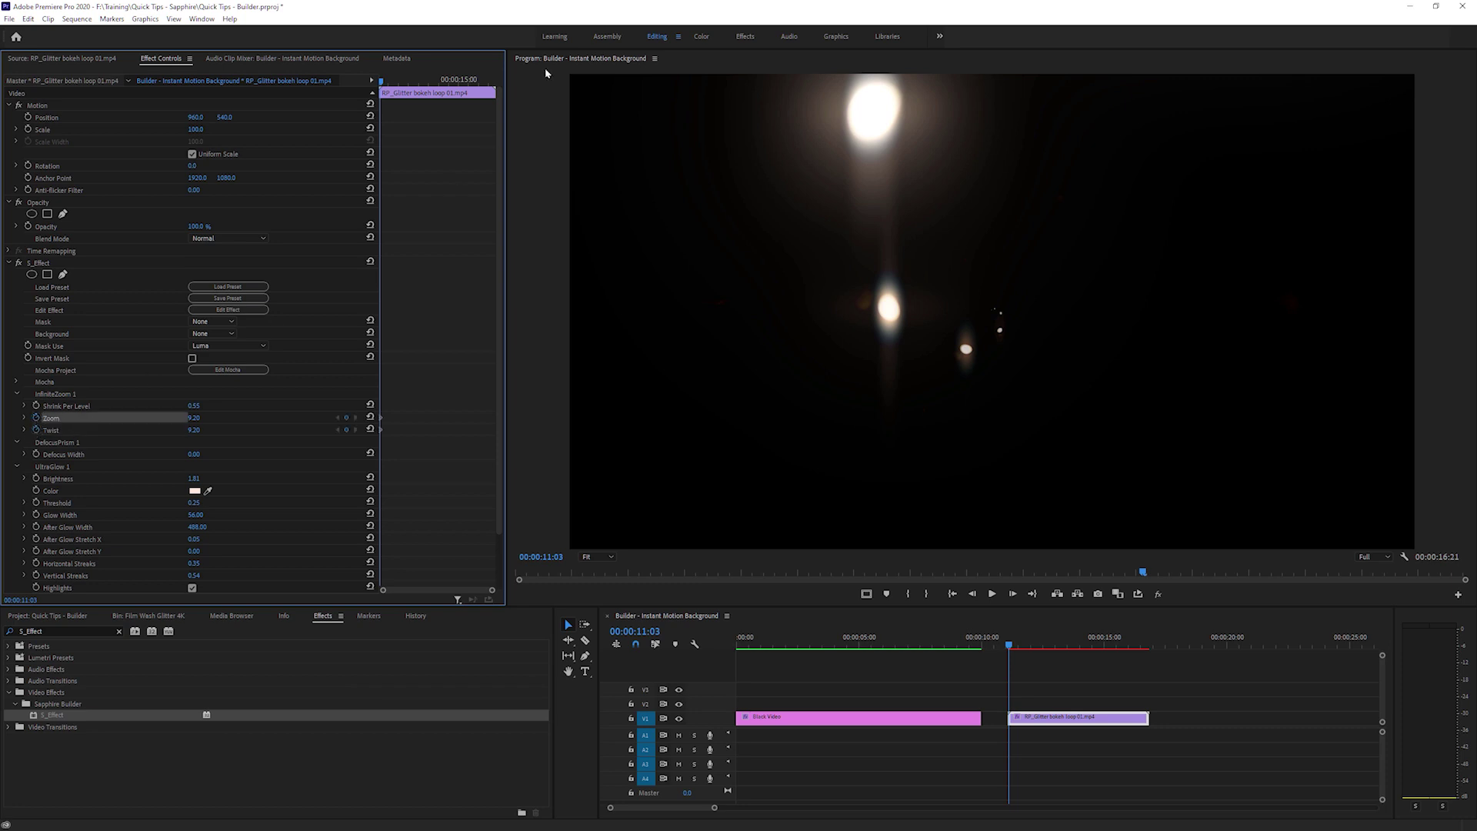
Set Zoom to 30 one frame before the clip's end, then render previews
{"action": "left_click", "coordinate": [493, 80]}
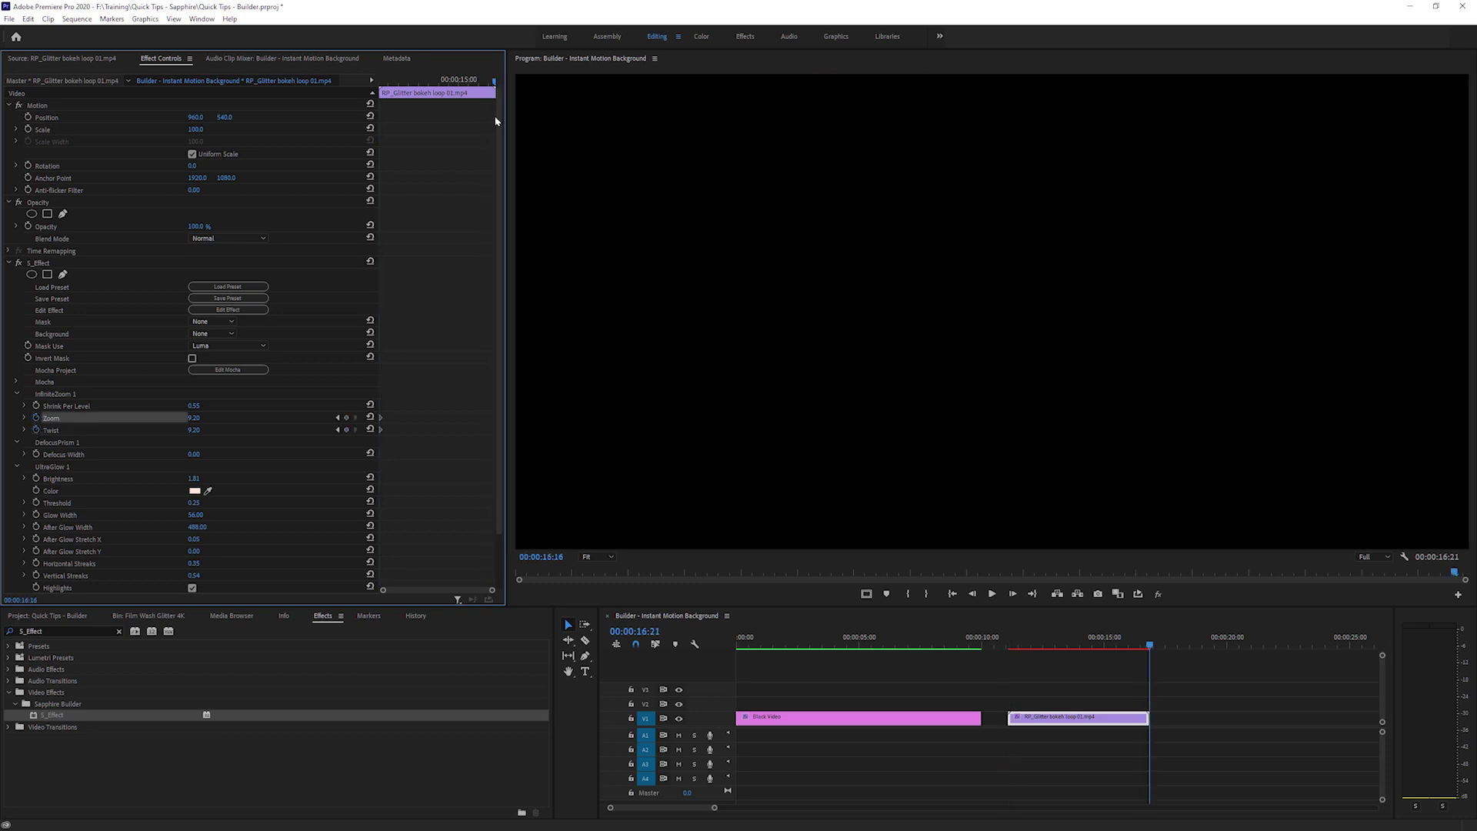
{"action": "key", "text": "Left"}
{"action": "left_click", "coordinate": [197, 418]}
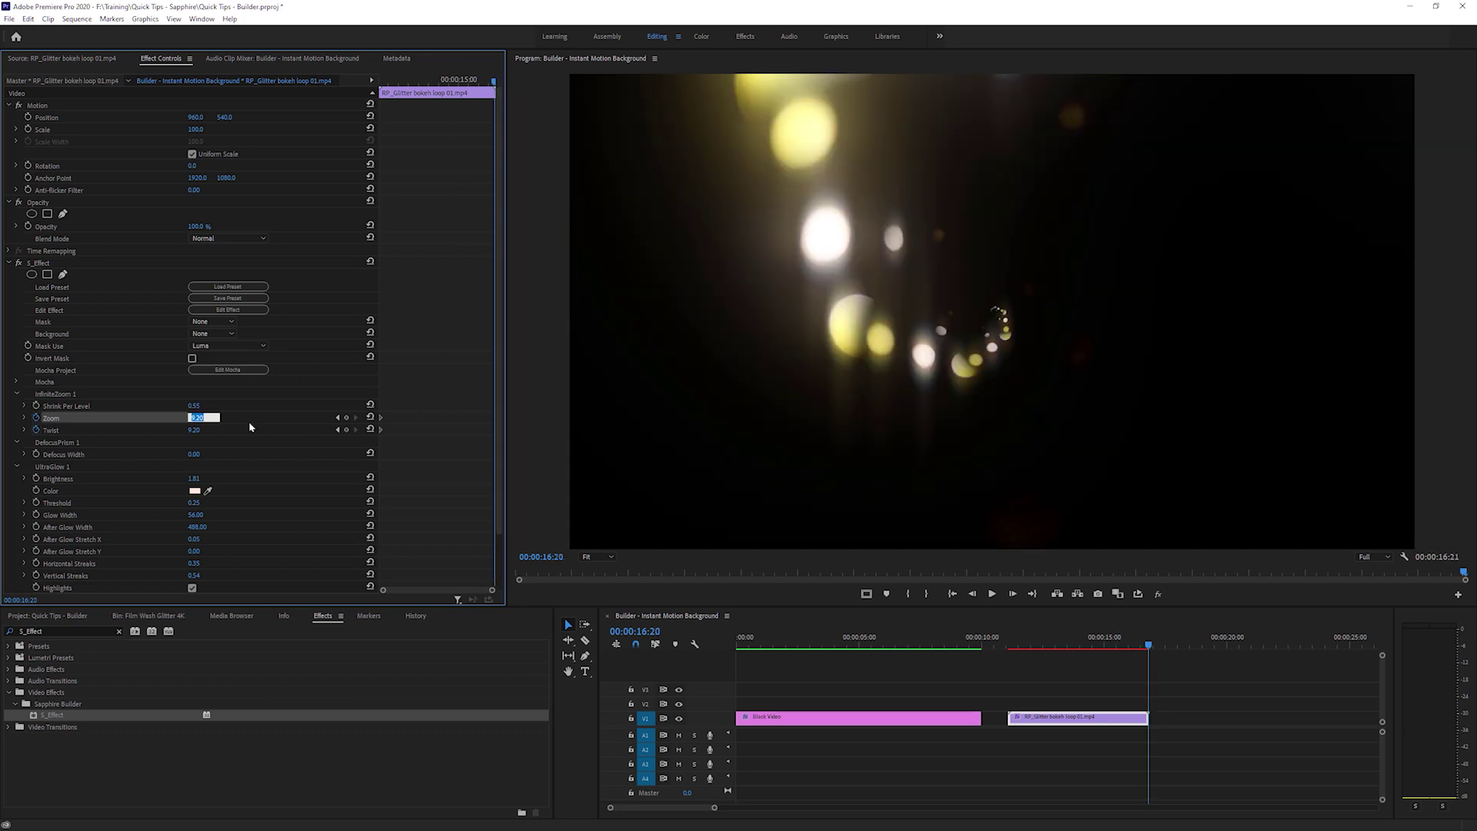
{"action": "type", "text": "30"}
{"action": "key", "text": "Return"}
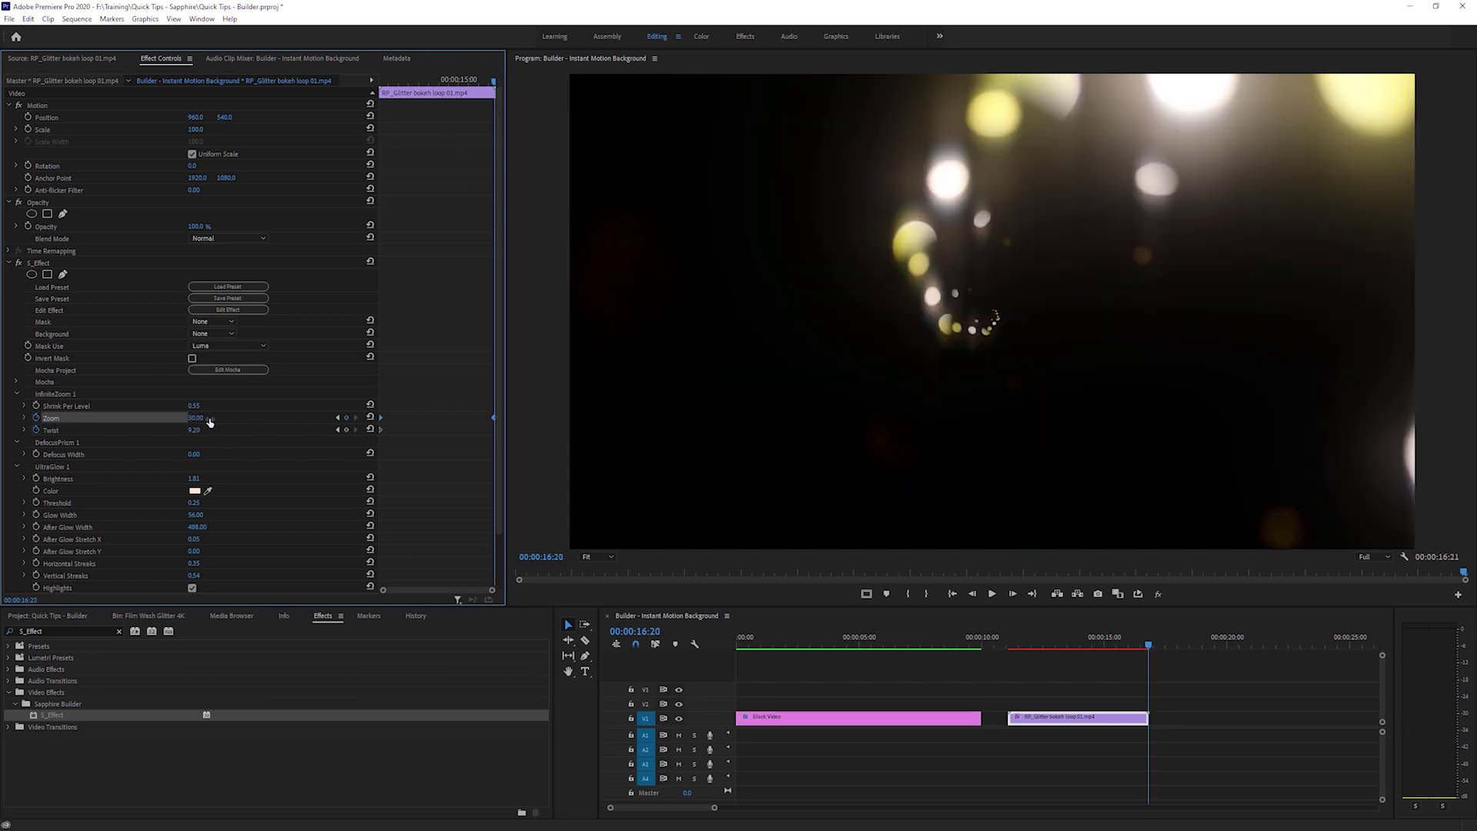
{"action": "key", "text": "Return"}
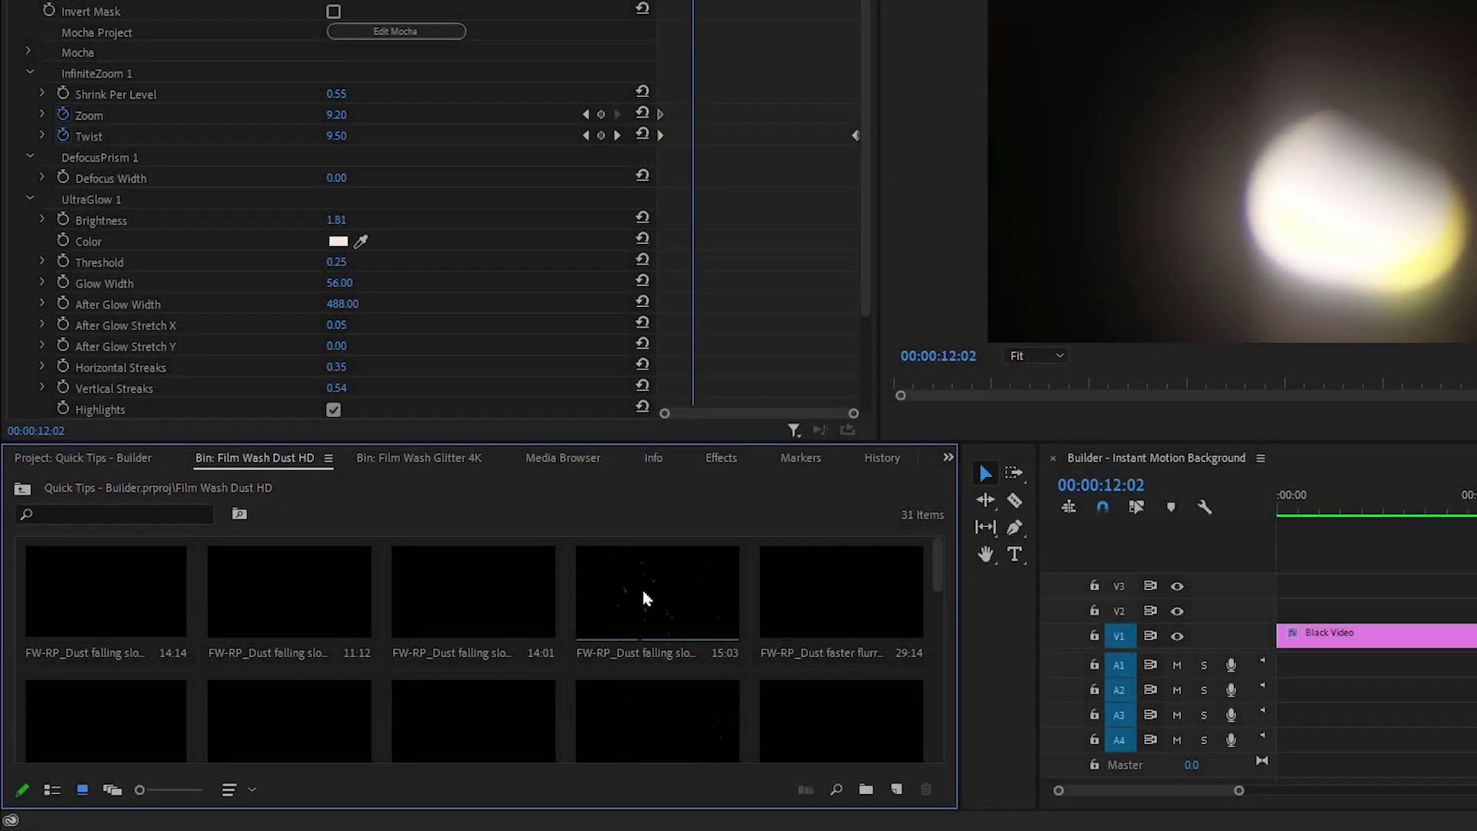
Place FW-RP_Dust falling slow loop 01 on V1 after the glitter clip, mark it and render
{"action": "double_click", "coordinate": [663, 597]}
{"action": "left_click_drag", "start_coordinate": [979, 460], "coordinate": [1476, 638]}
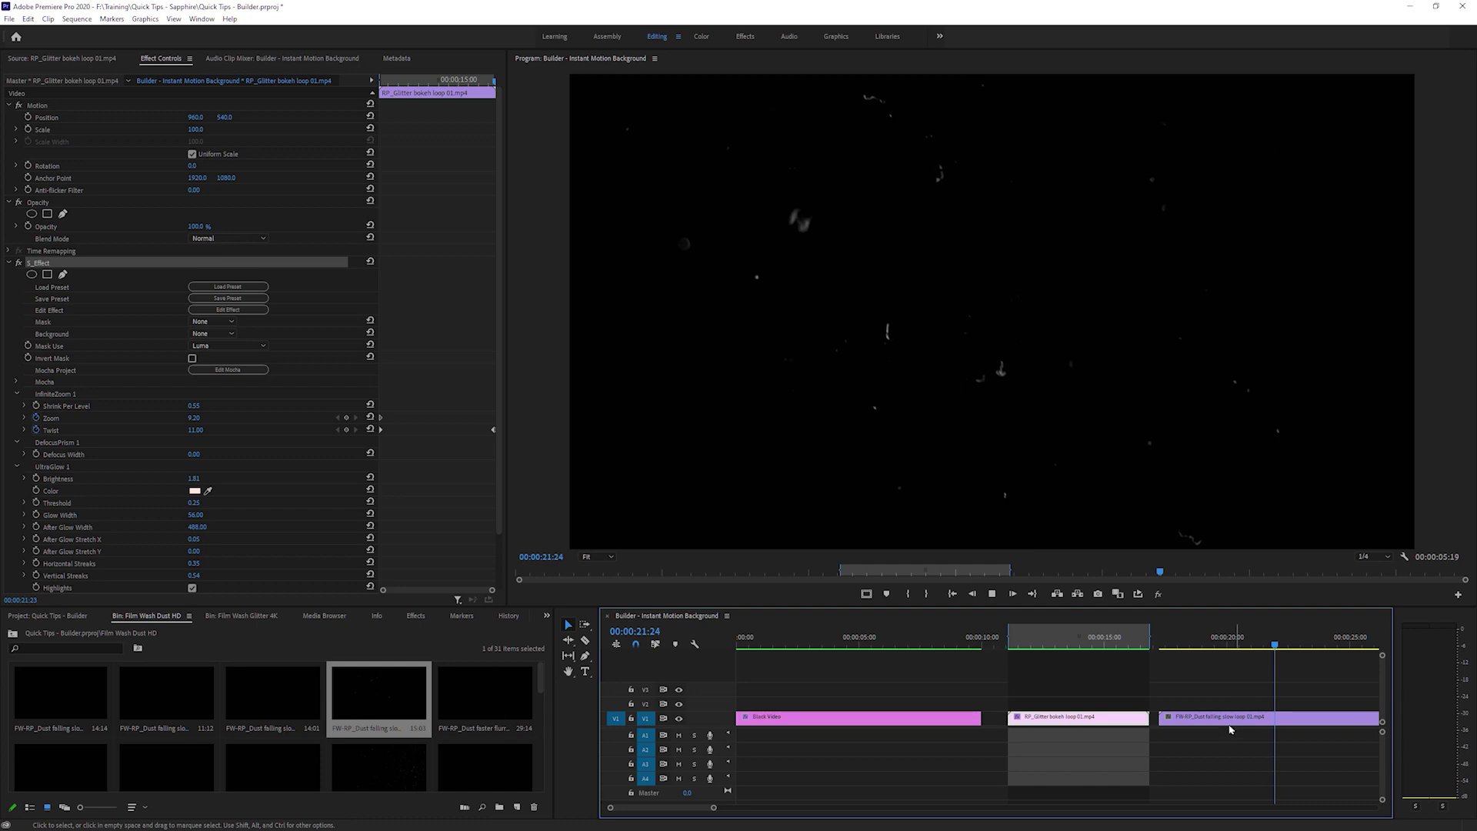
{"action": "left_click", "coordinate": [1064, 646]}
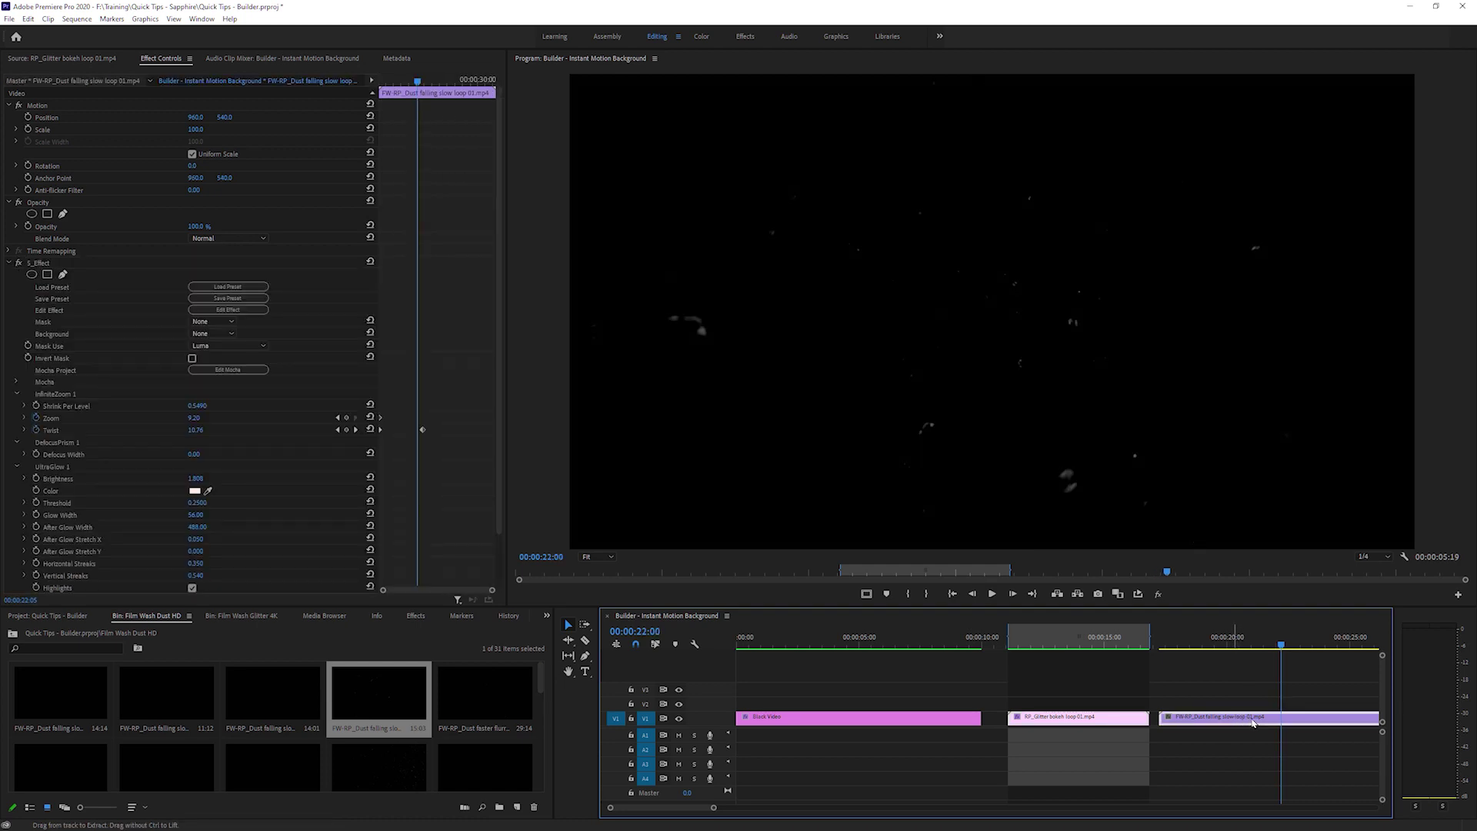
{"action": "left_click", "coordinate": [1250, 722]}
{"action": "key", "text": "x"}
{"action": "key", "text": "Return"}
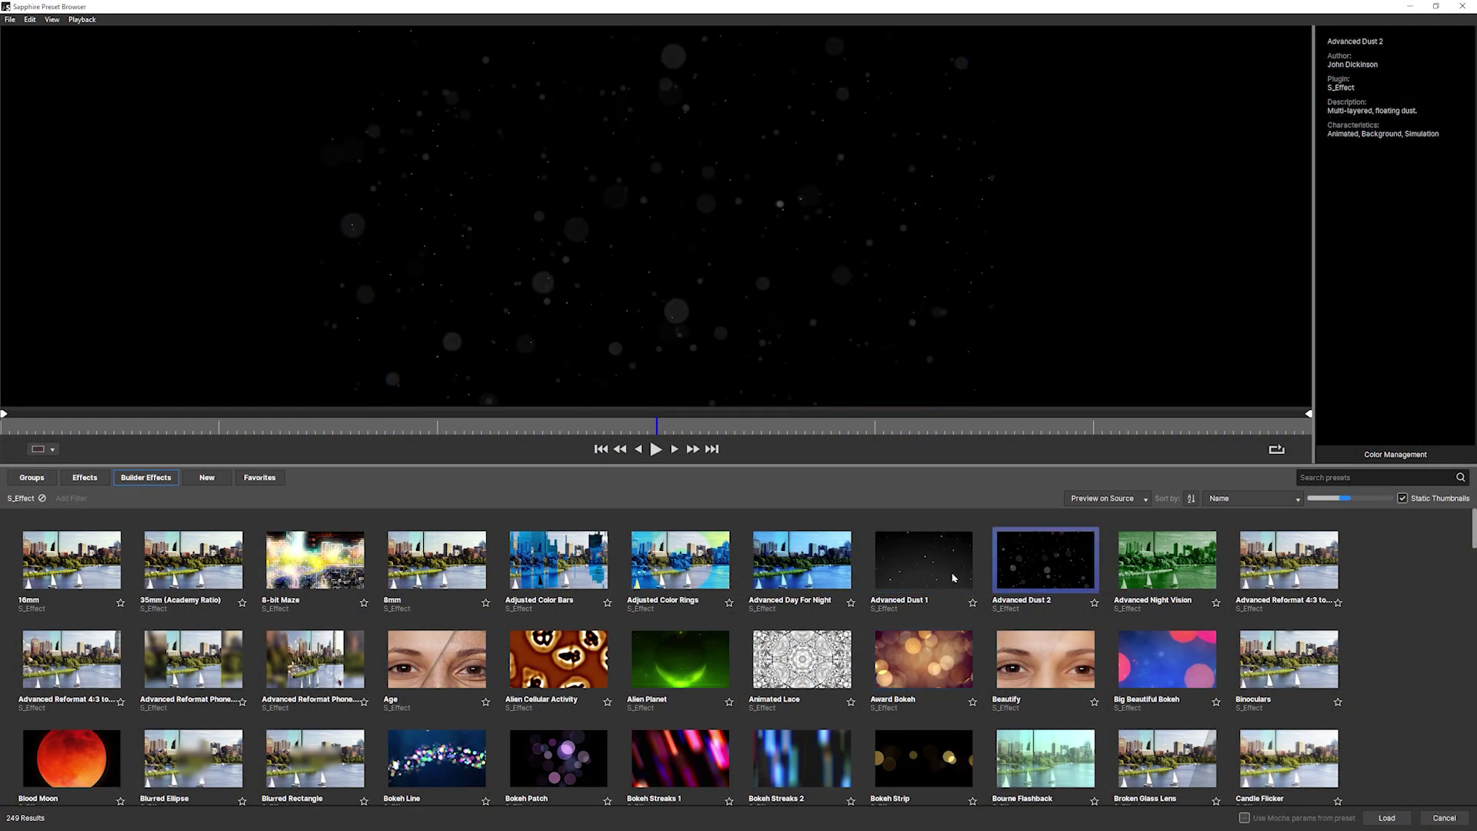
Preview the dust and bokeh presets, ending on Bokeh Line
{"action": "left_click", "coordinate": [604, 773]}
{"action": "left_click", "coordinate": [437, 758]}
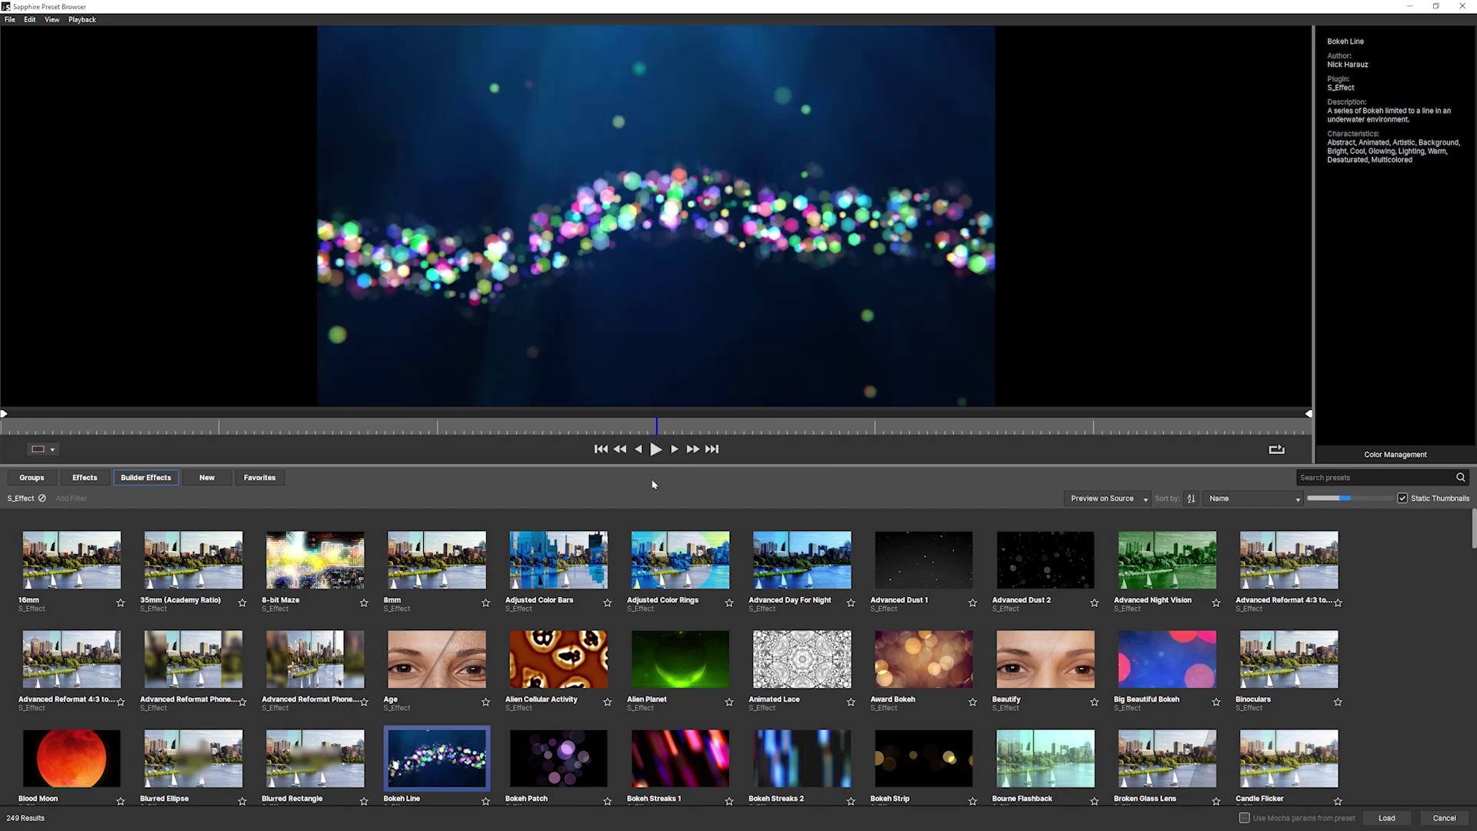